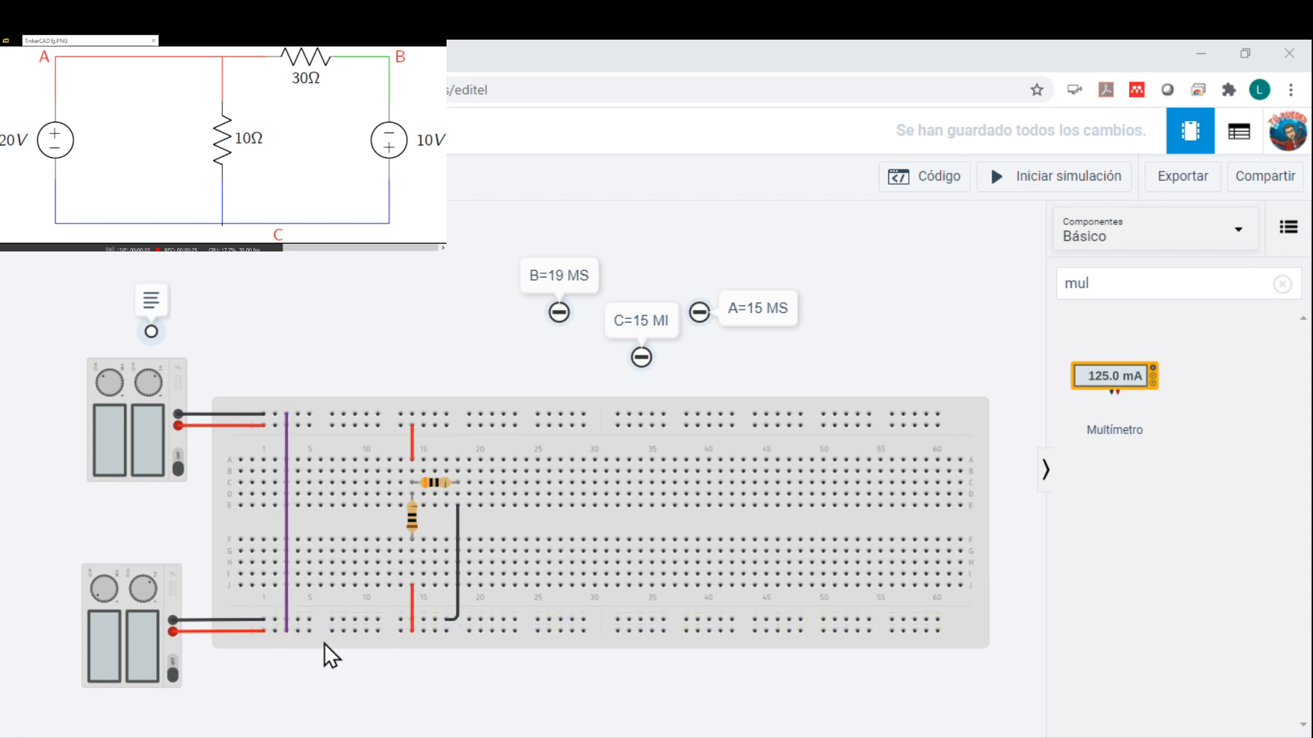
Step: Expand the collapsed annotation above the upper power supply so that its text is shown
click(285, 547)
click(149, 299)
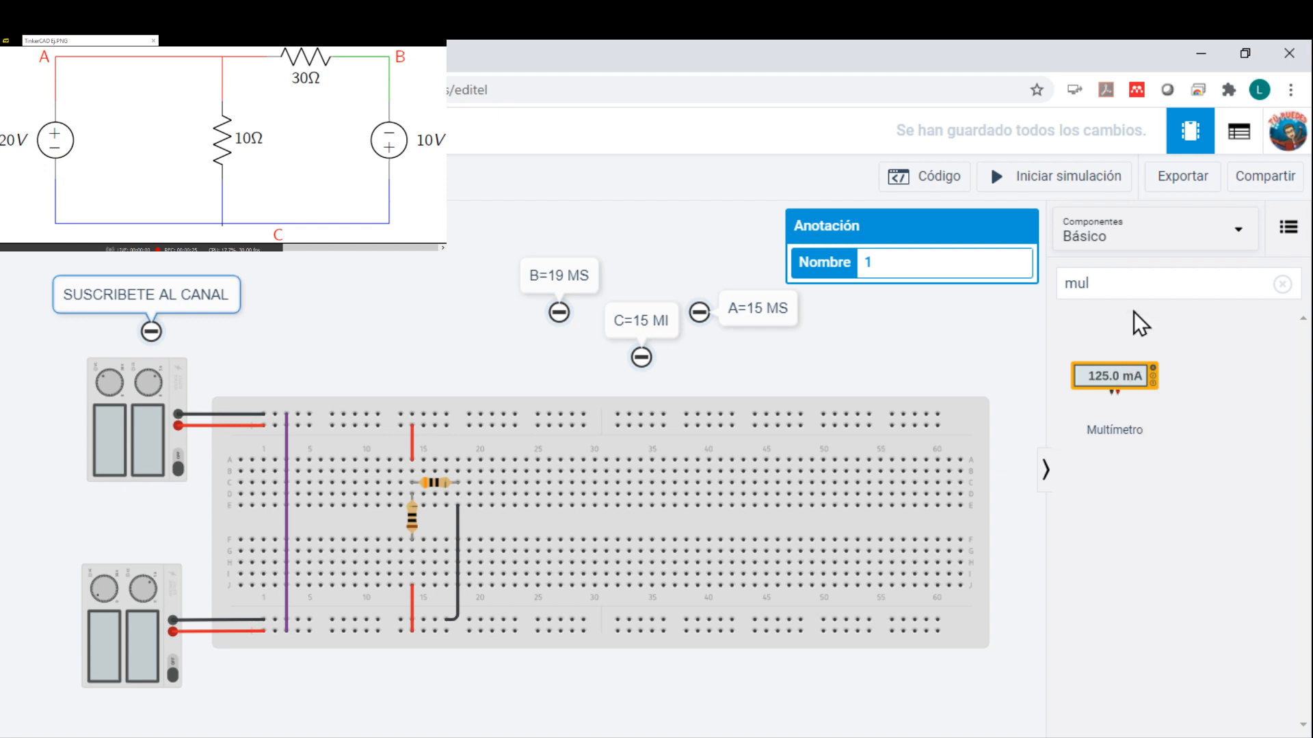
Step: Find the multimeter with the search "mult", place one over the breadboard's upper edge with its probes near column 35, and name it 1
click(1108, 288)
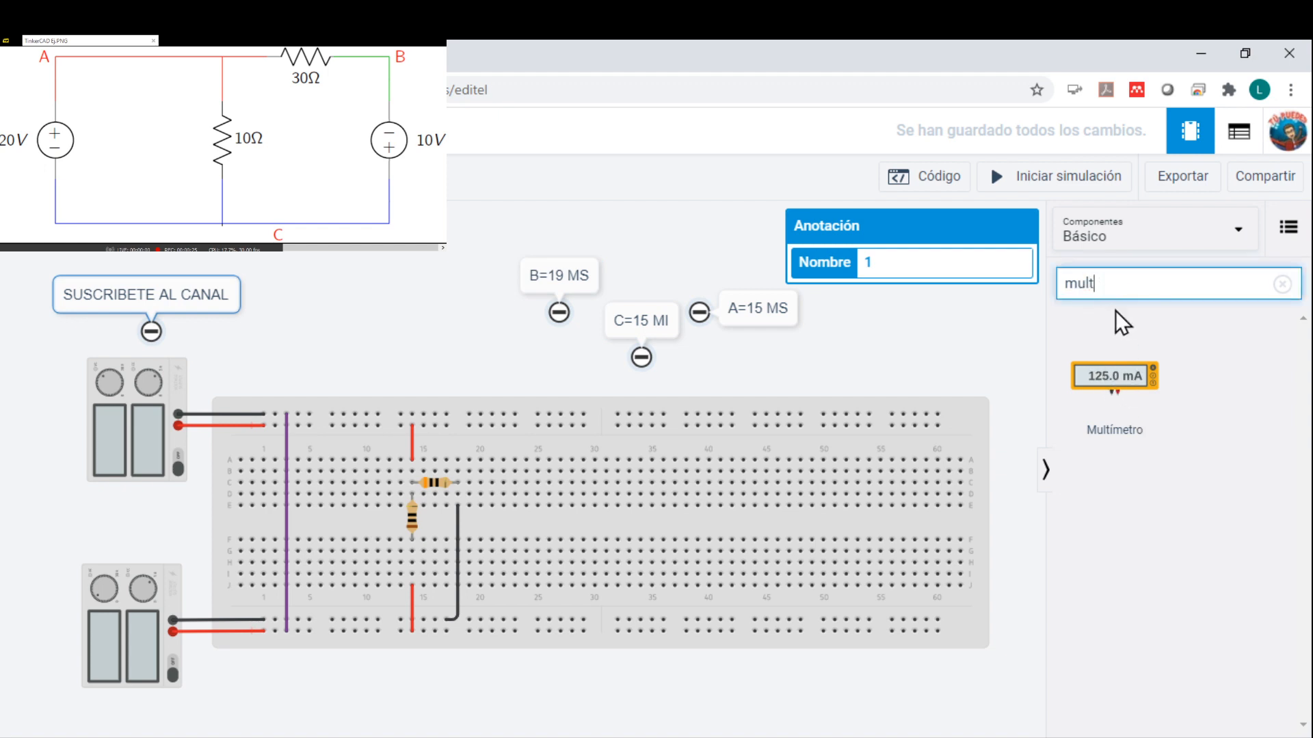
click(1243, 406)
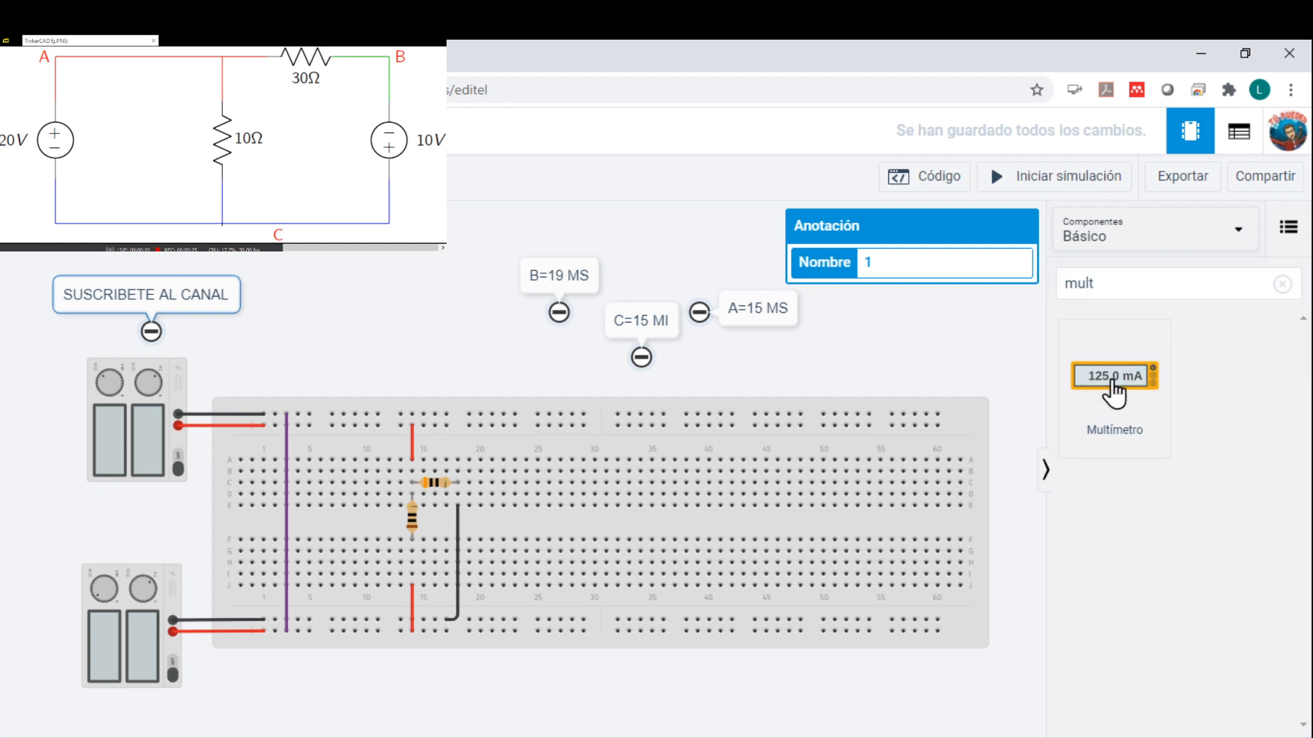
drag(1113, 390, 650, 443)
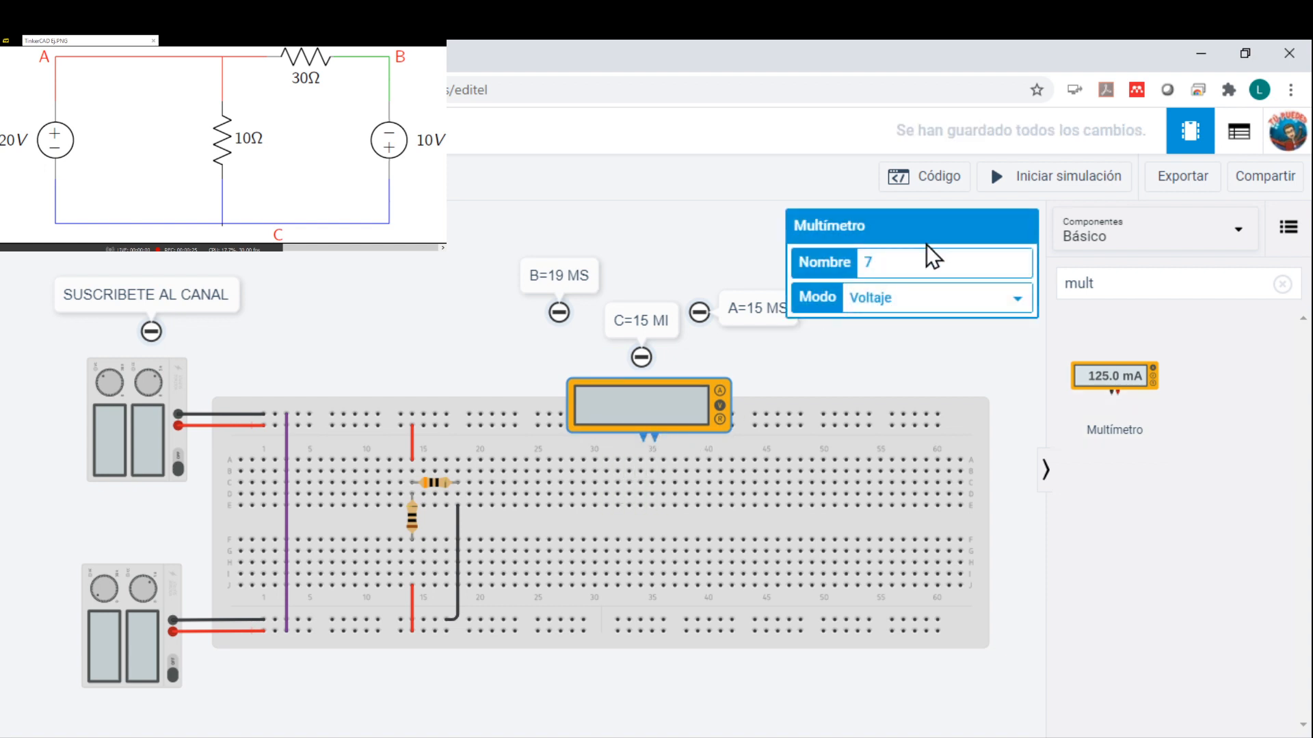
double_click(907, 255)
text(1)
Step: Add a second multimeter rotated 180° over the breadboard's lower edge, its probes aligned with those of the upper multimeter
click(1113, 386)
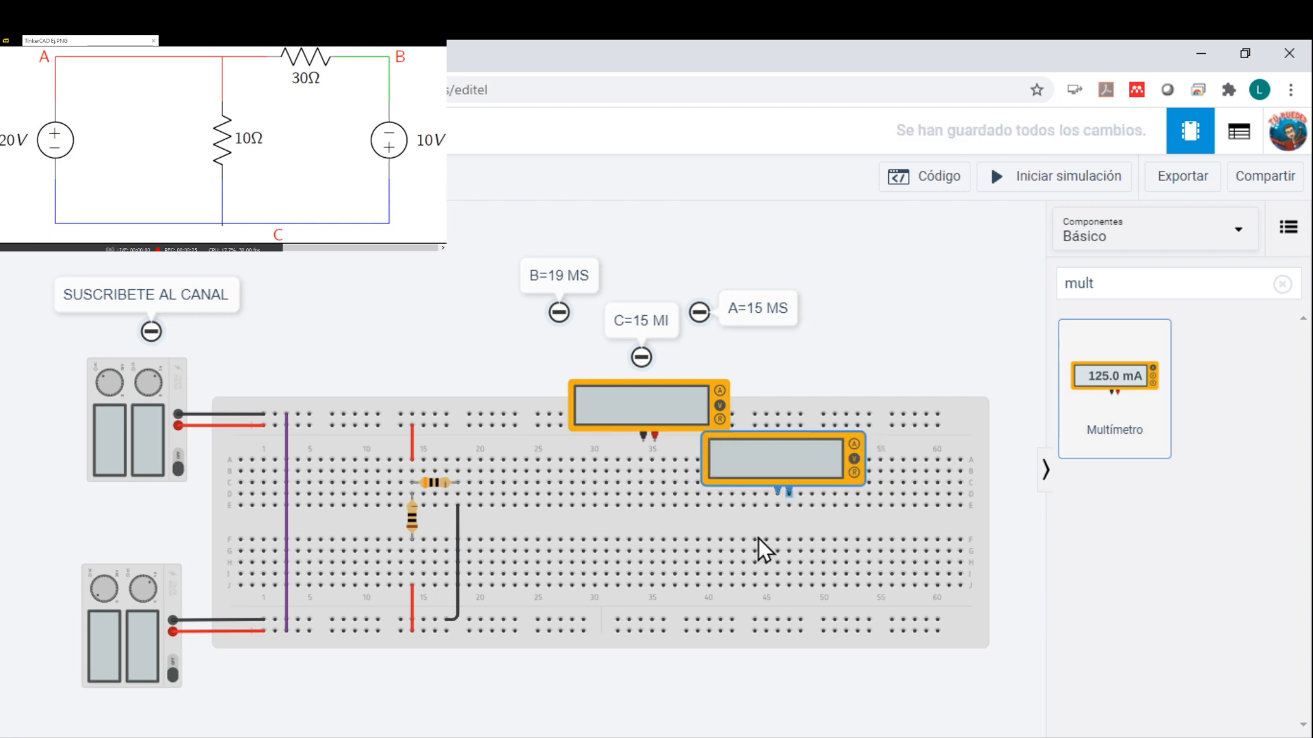
key(r)
key(r)
key(r)
key(r)
key(r)
key(r)
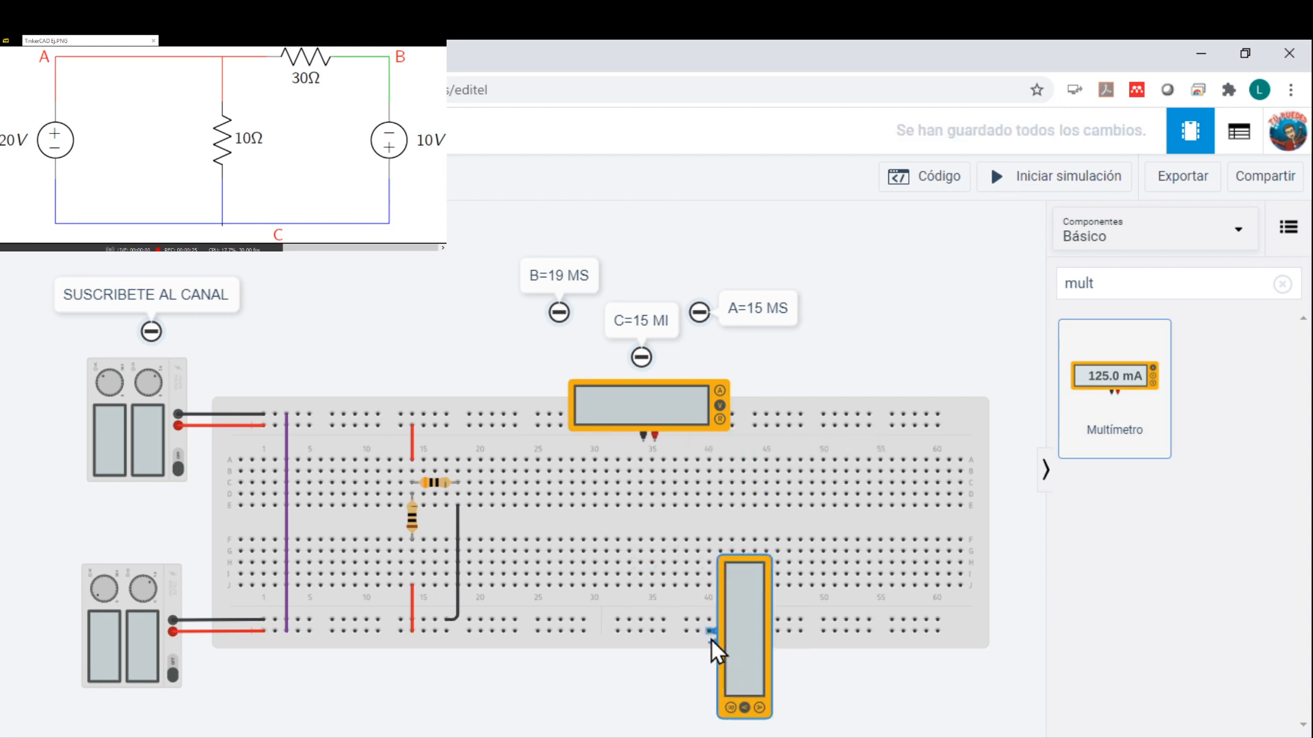
click(637, 604)
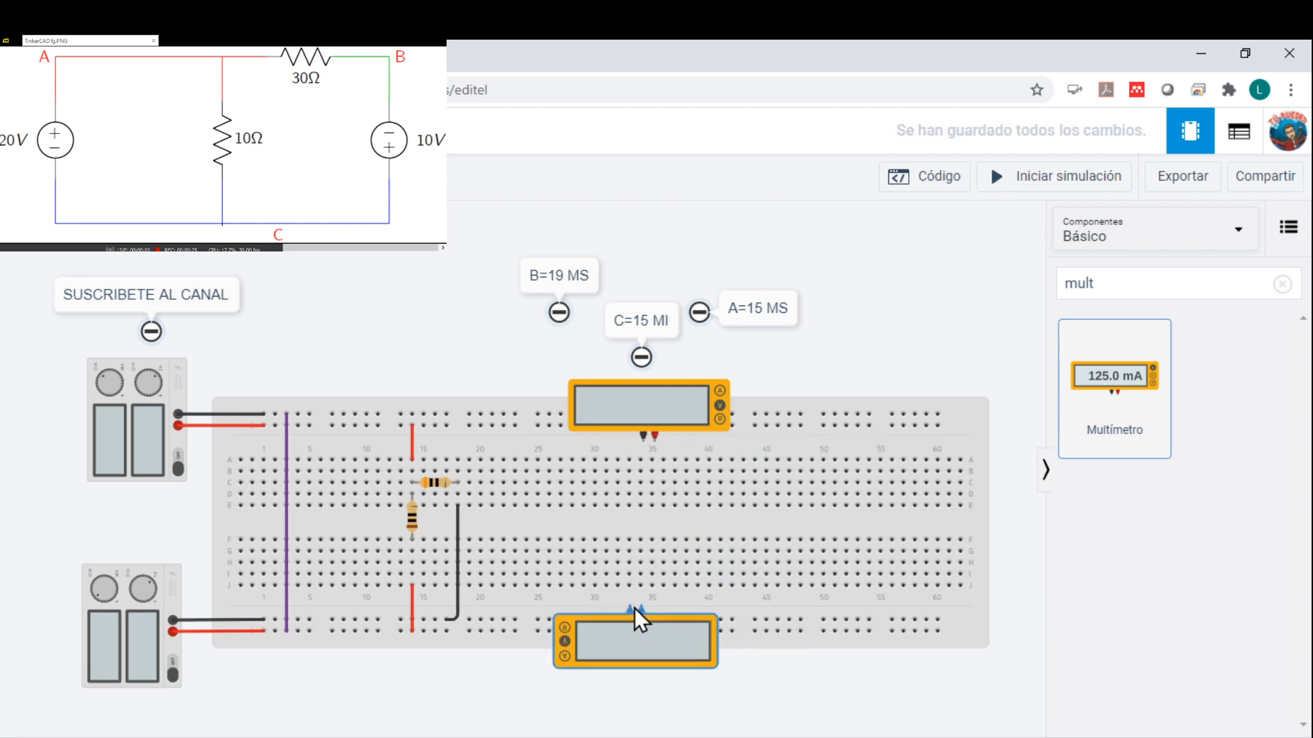
drag(647, 607, 650, 603)
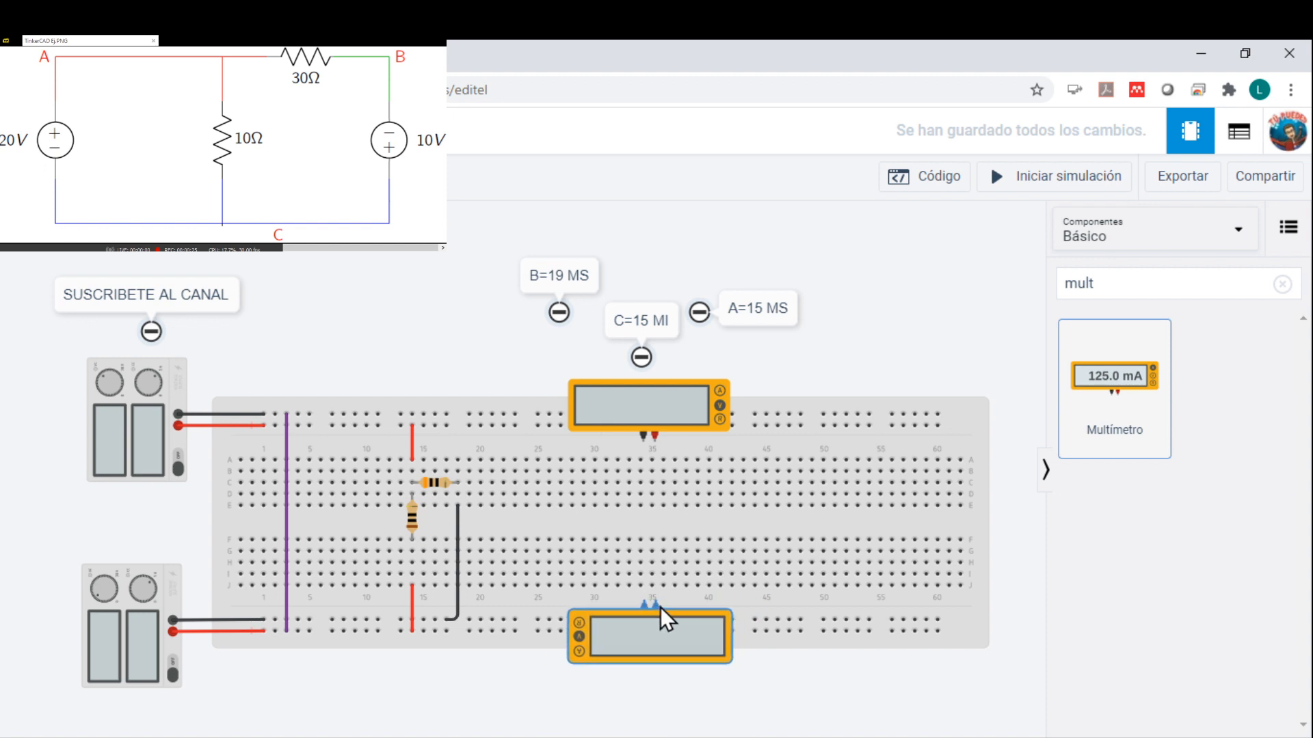
click(660, 607)
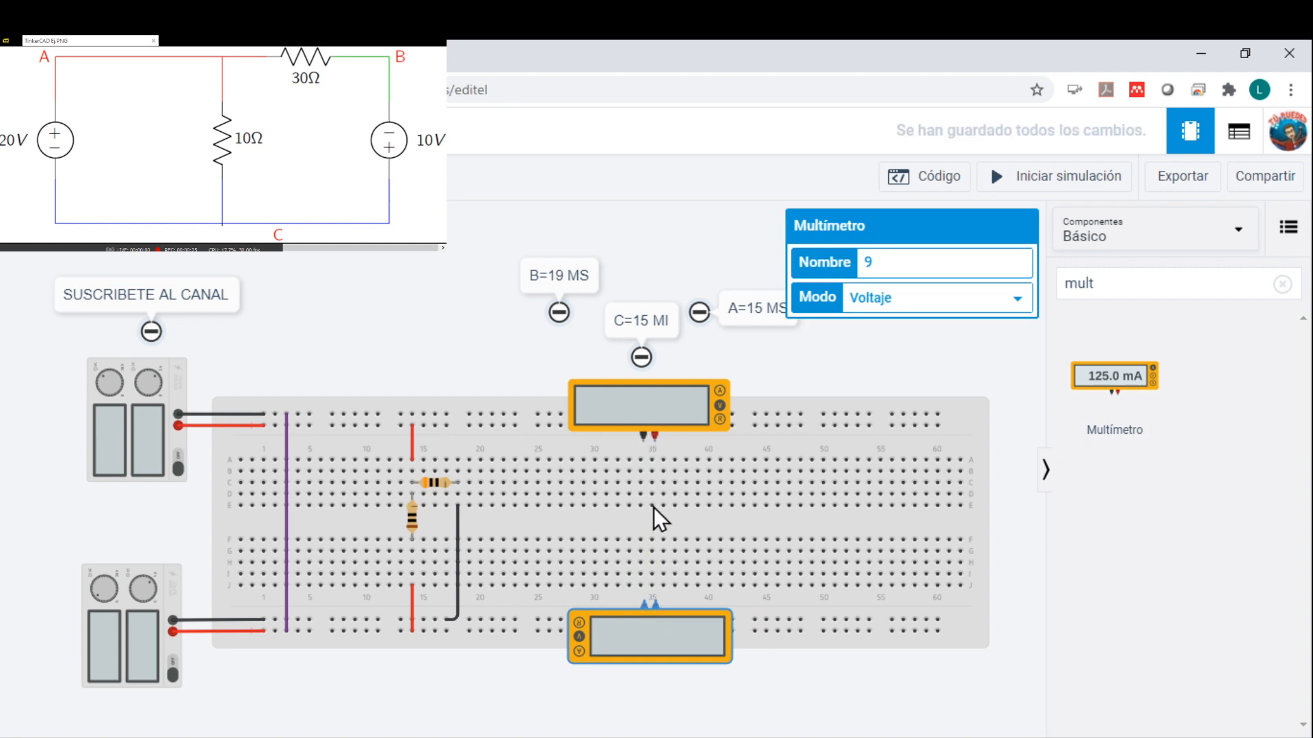
Step: Wire the upper multimeter's positive probe to breadboard hole A35 and its negative probe to A34
click(656, 446)
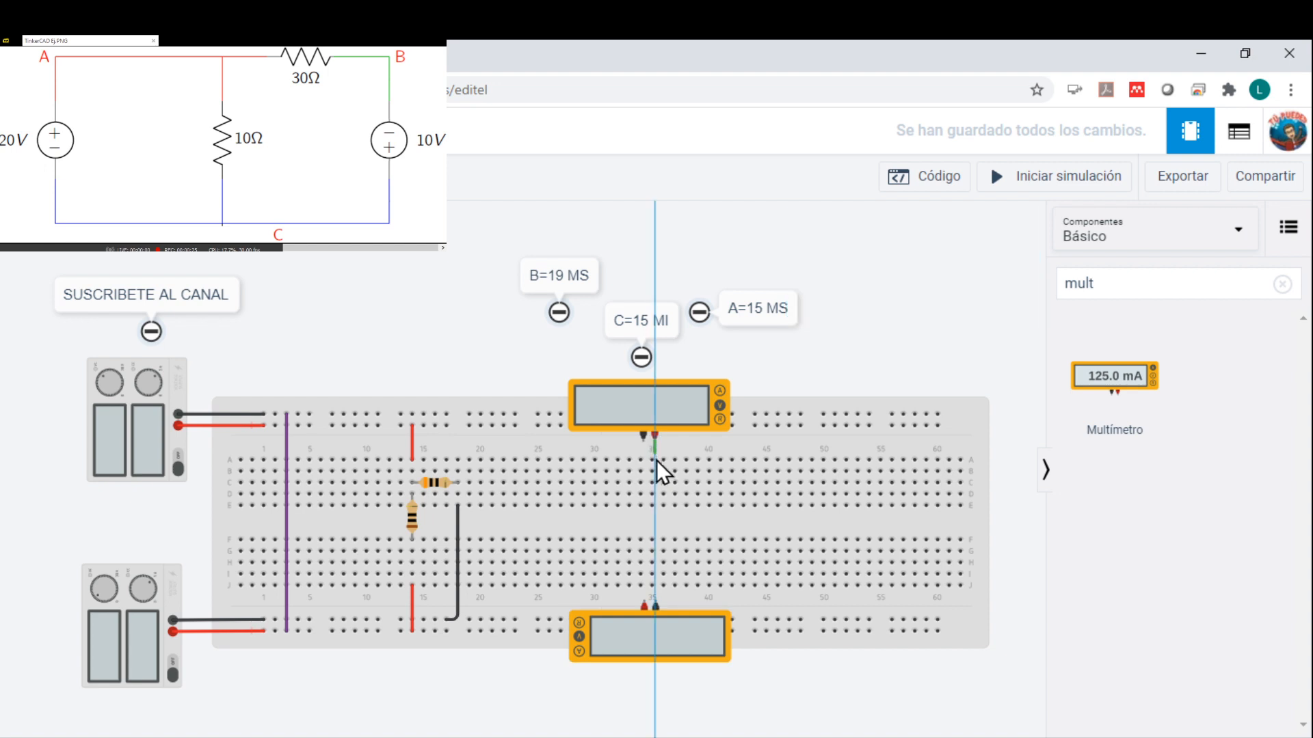
click(645, 454)
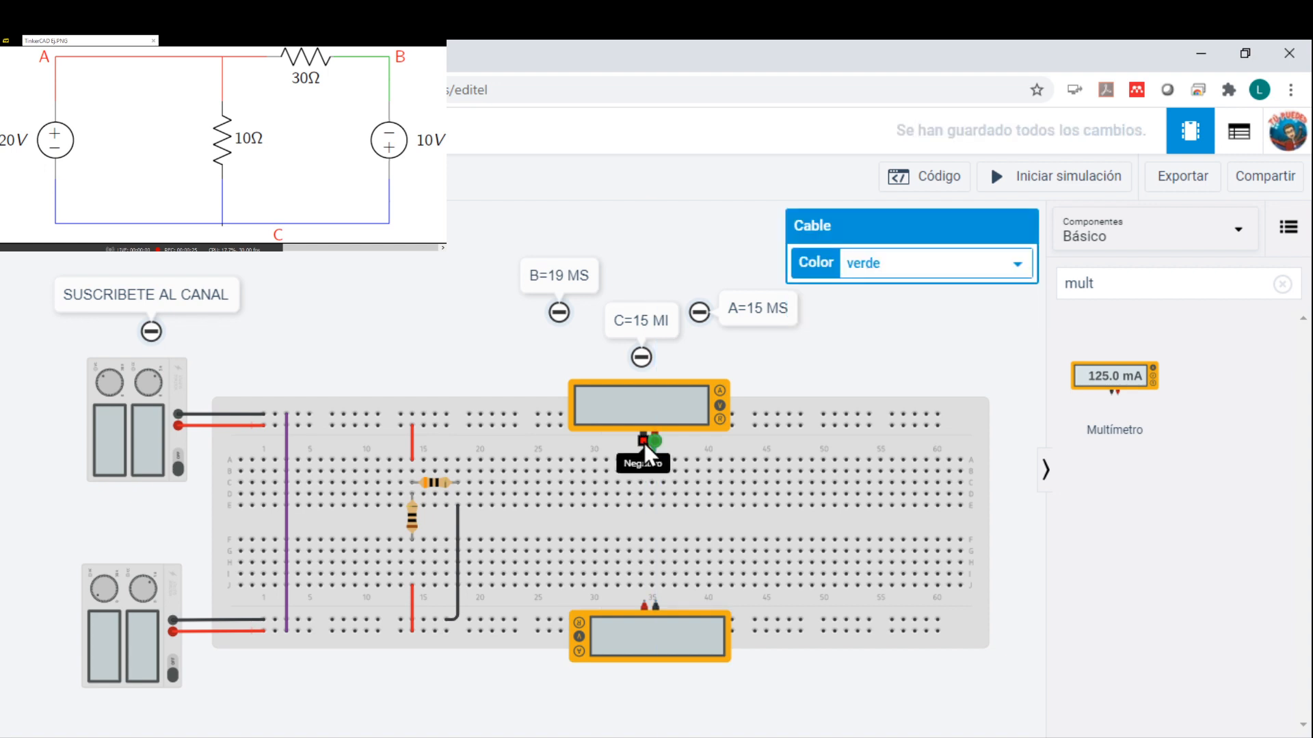
click(644, 443)
click(639, 462)
click(649, 454)
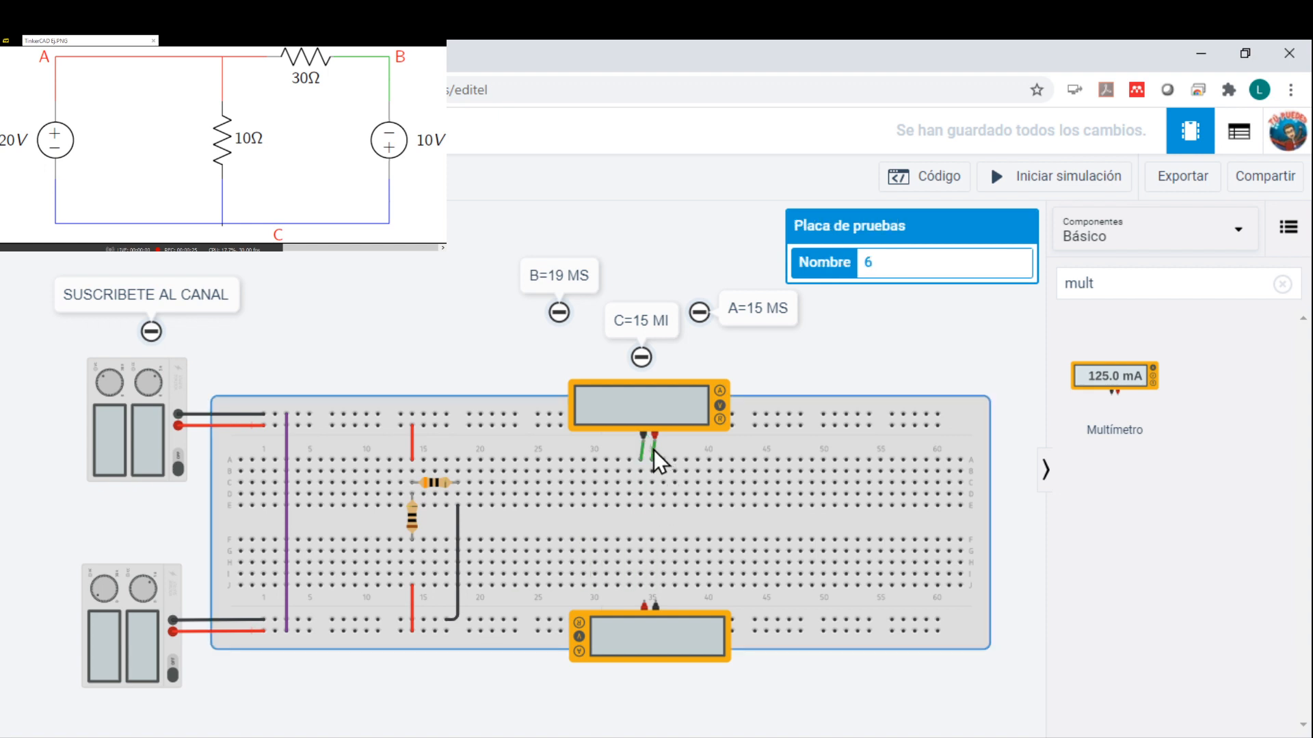
Step: Colour the upper multimeter's positive probe wire red (rojo) and its negative probe wire black (negro)
click(653, 451)
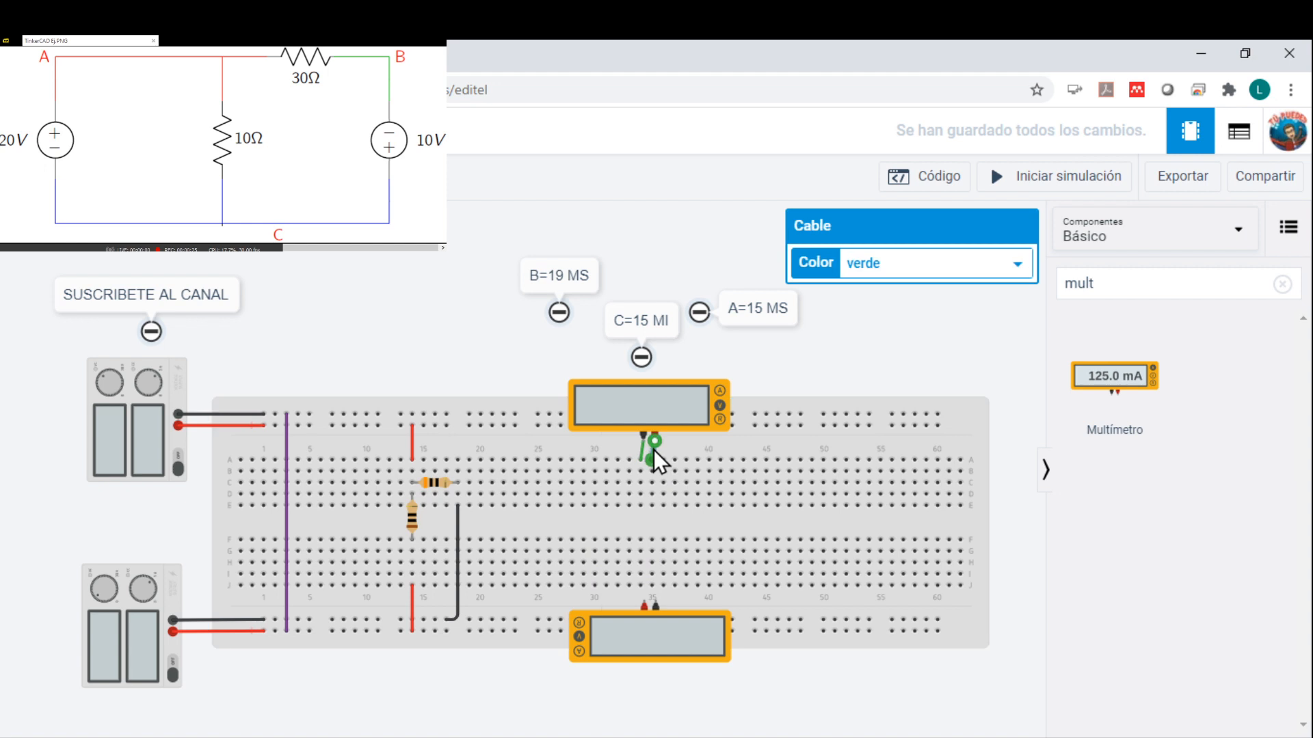
click(888, 307)
mouse_move(638, 447)
mouse_down()
mouse_move(763, 389)
mouse_move(637, 443)
mouse_move(640, 458)
mouse_up()
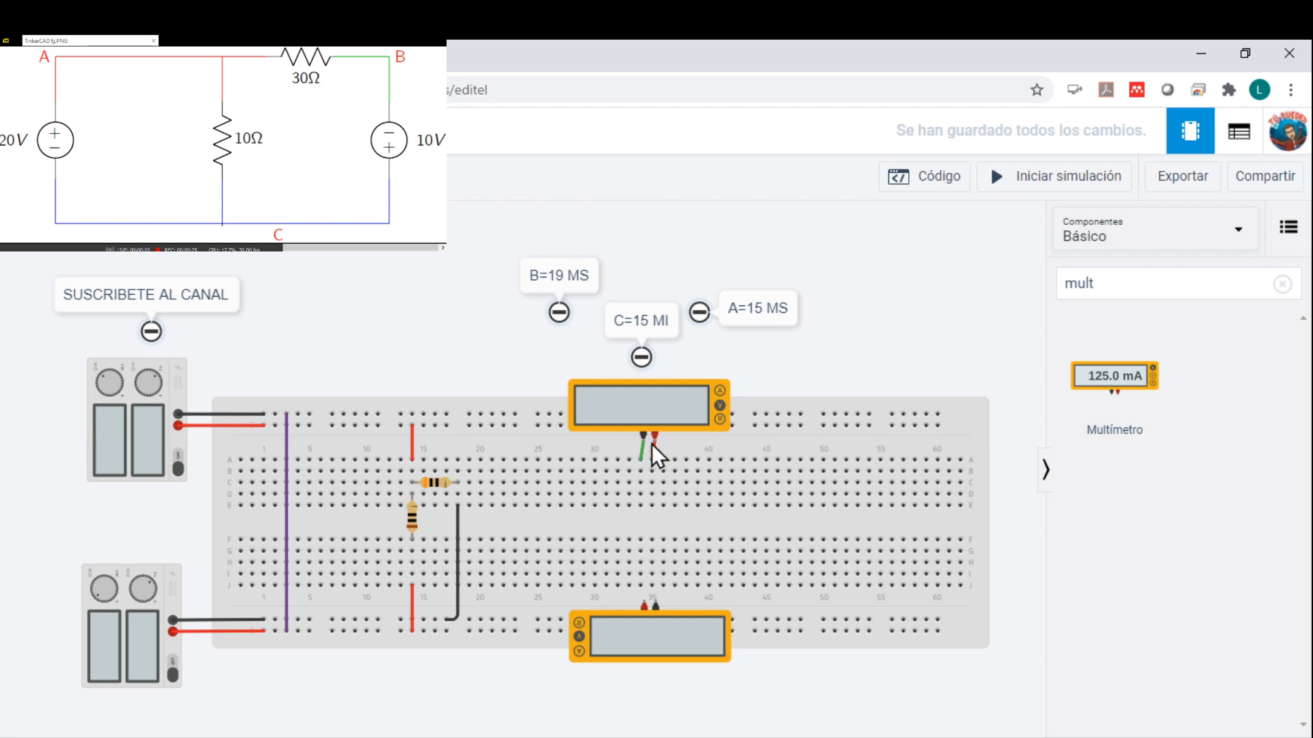
click(640, 450)
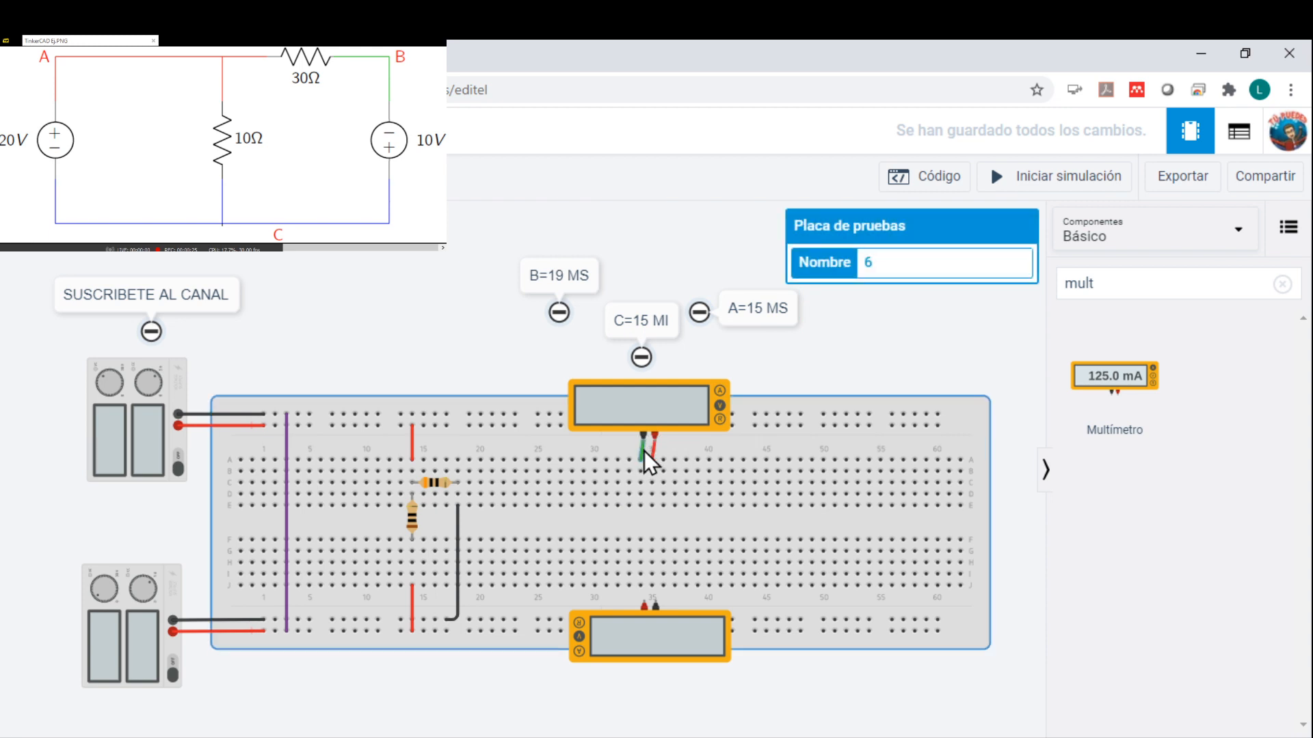
click(644, 450)
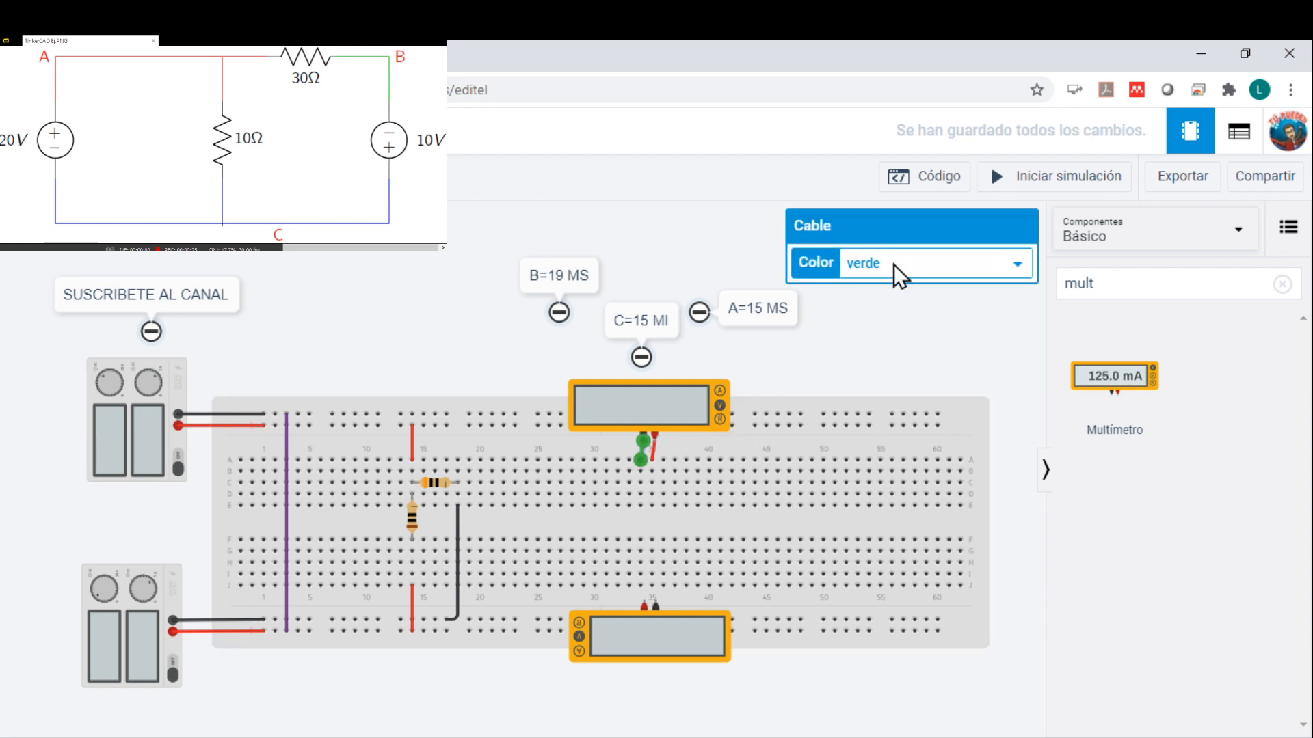
click(889, 291)
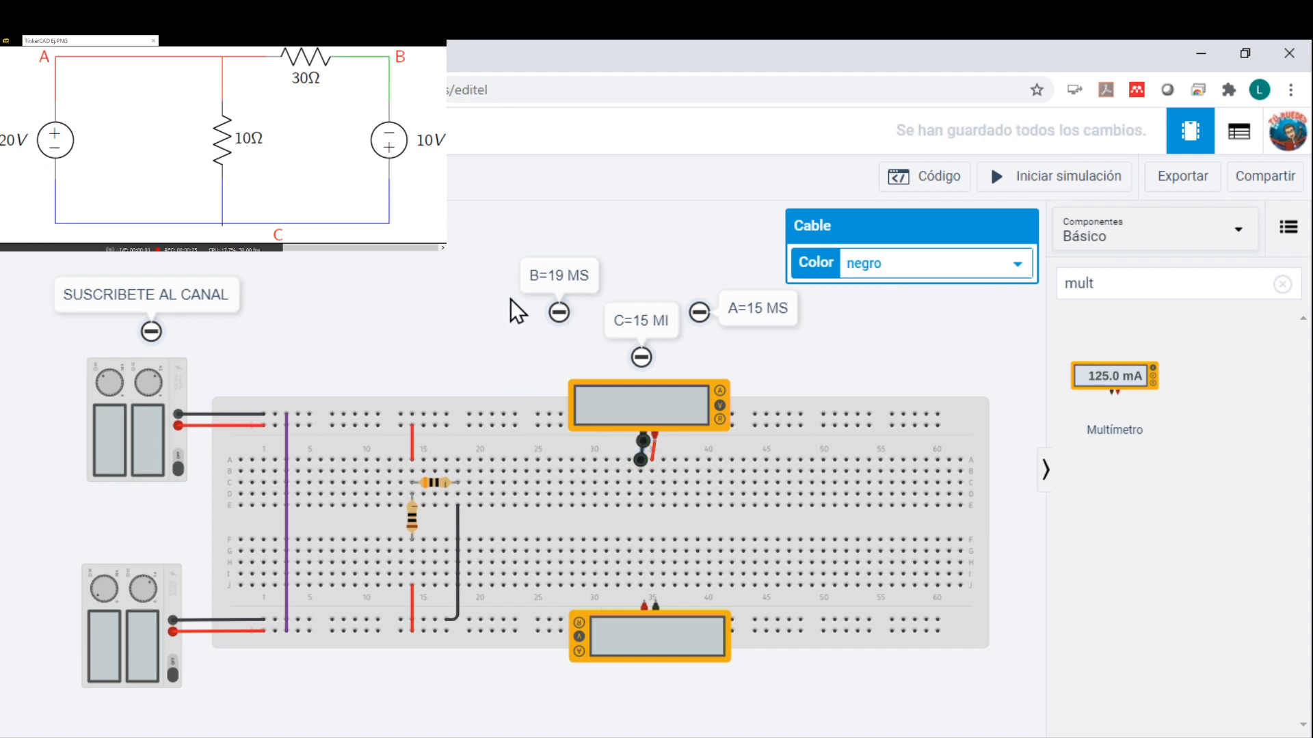
click(469, 320)
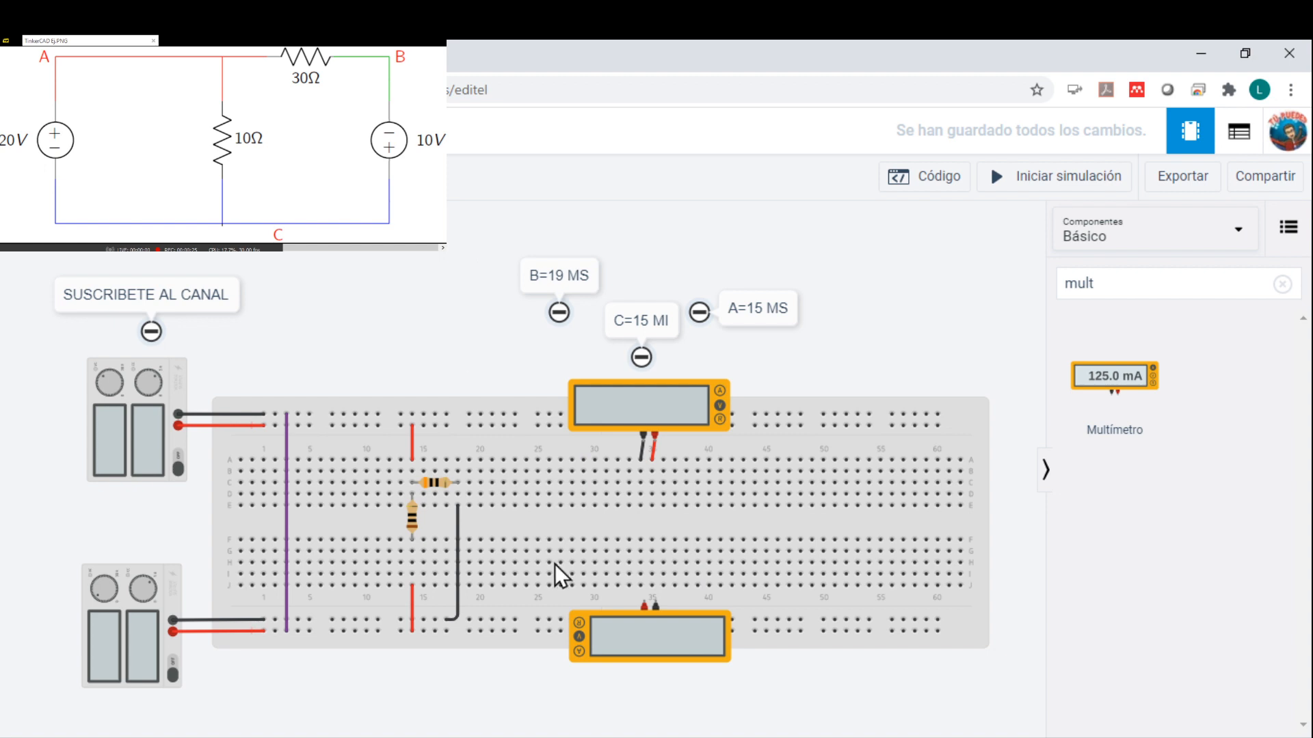
Step: Wire the lower multimeter's positive probe to breadboard hole J34 and its negative probe to J36
click(640, 586)
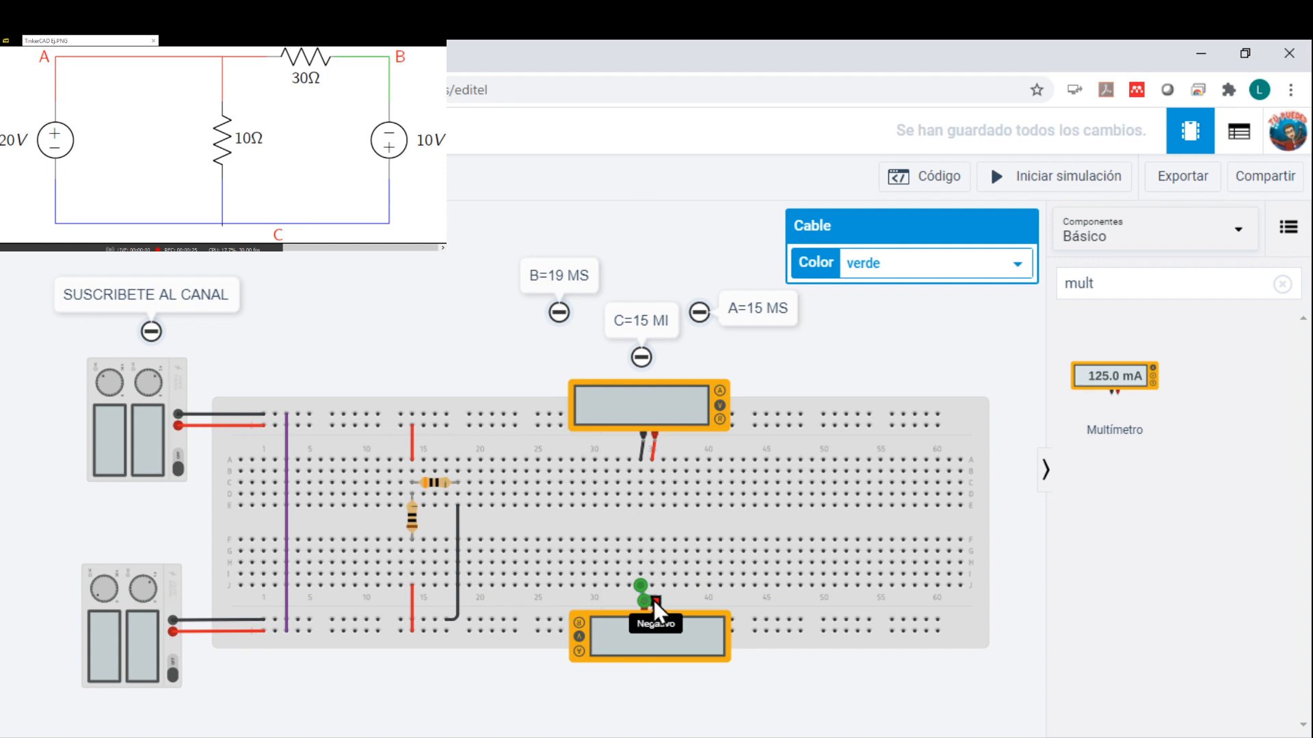
click(655, 600)
click(664, 587)
Step: Colour the lower multimeter's positive probe wire red (rojo) and its negative probe wire black
click(645, 592)
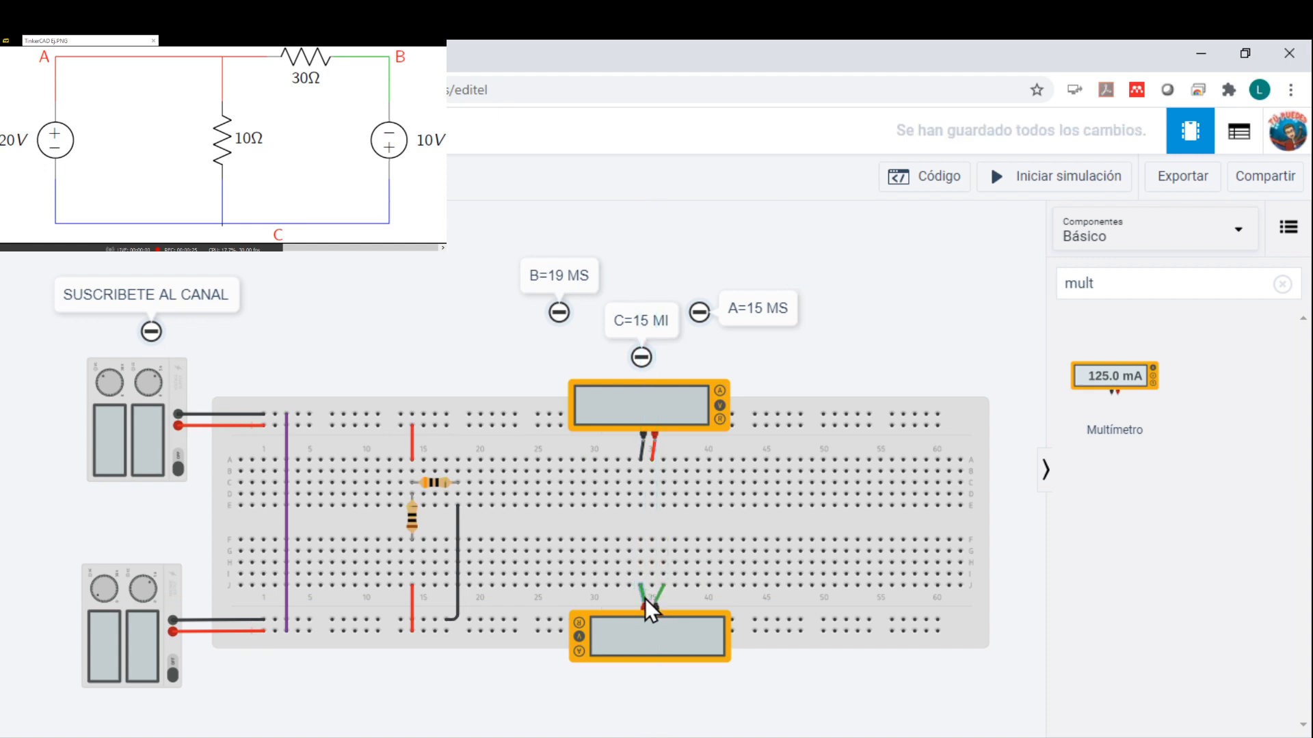
click(645, 597)
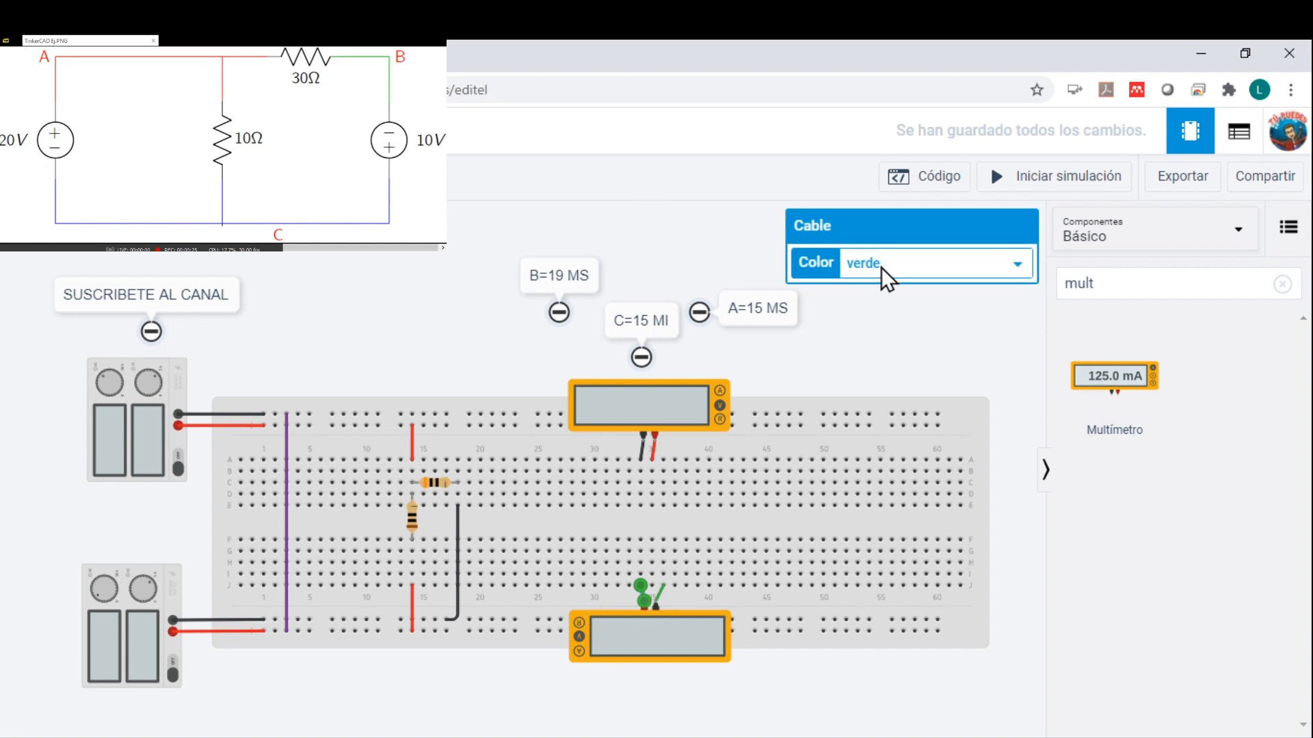
click(878, 306)
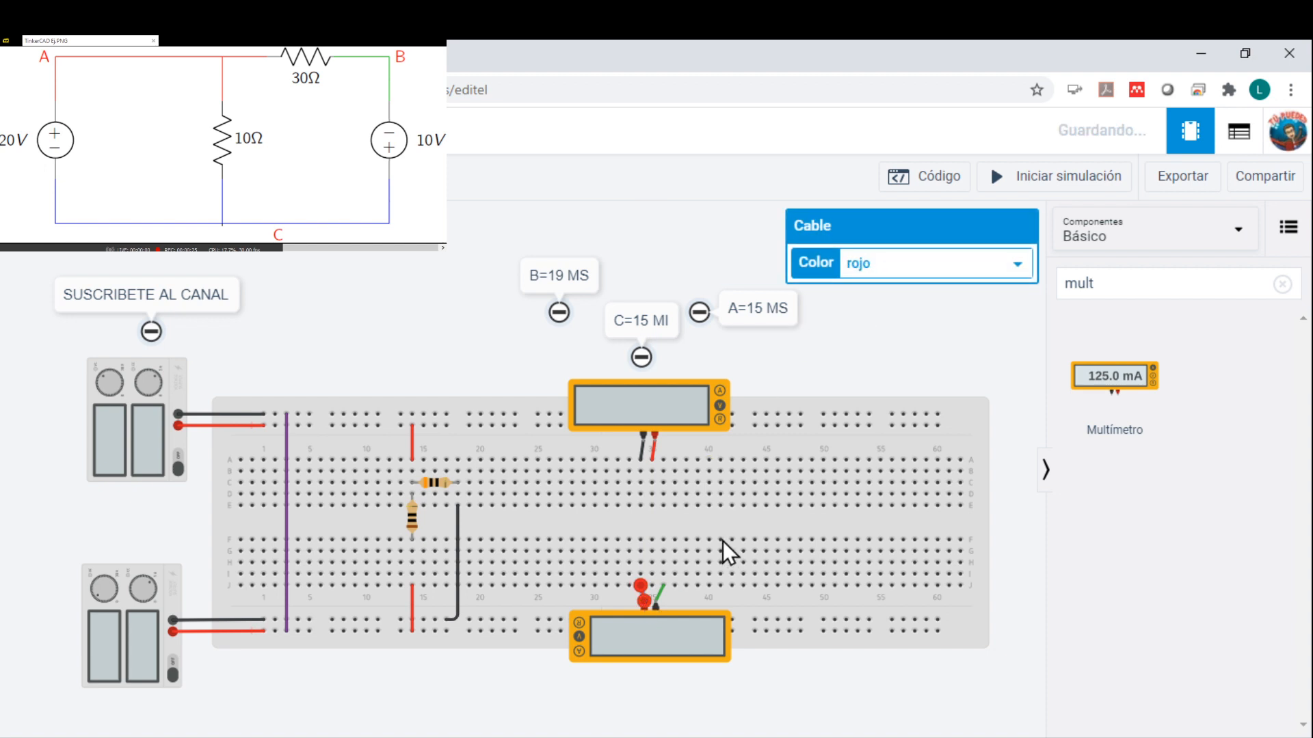
click(662, 595)
click(879, 263)
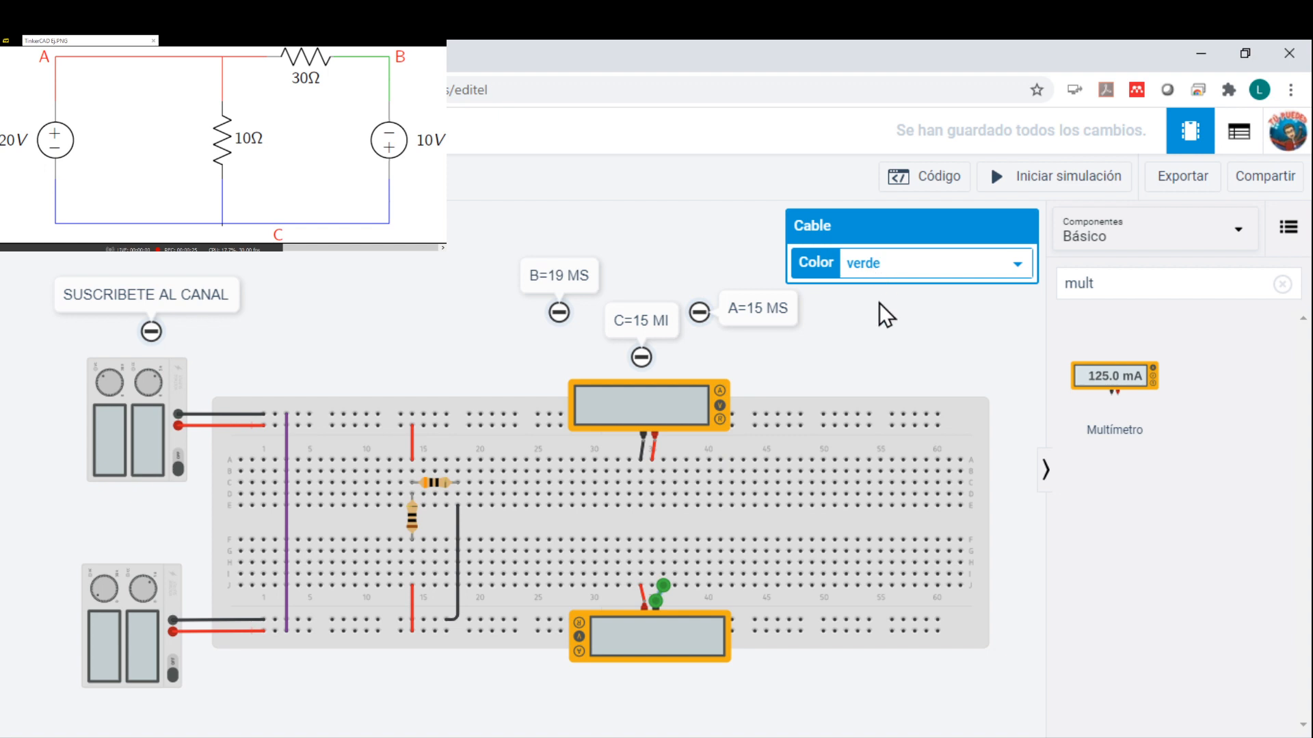
click(891, 291)
click(413, 326)
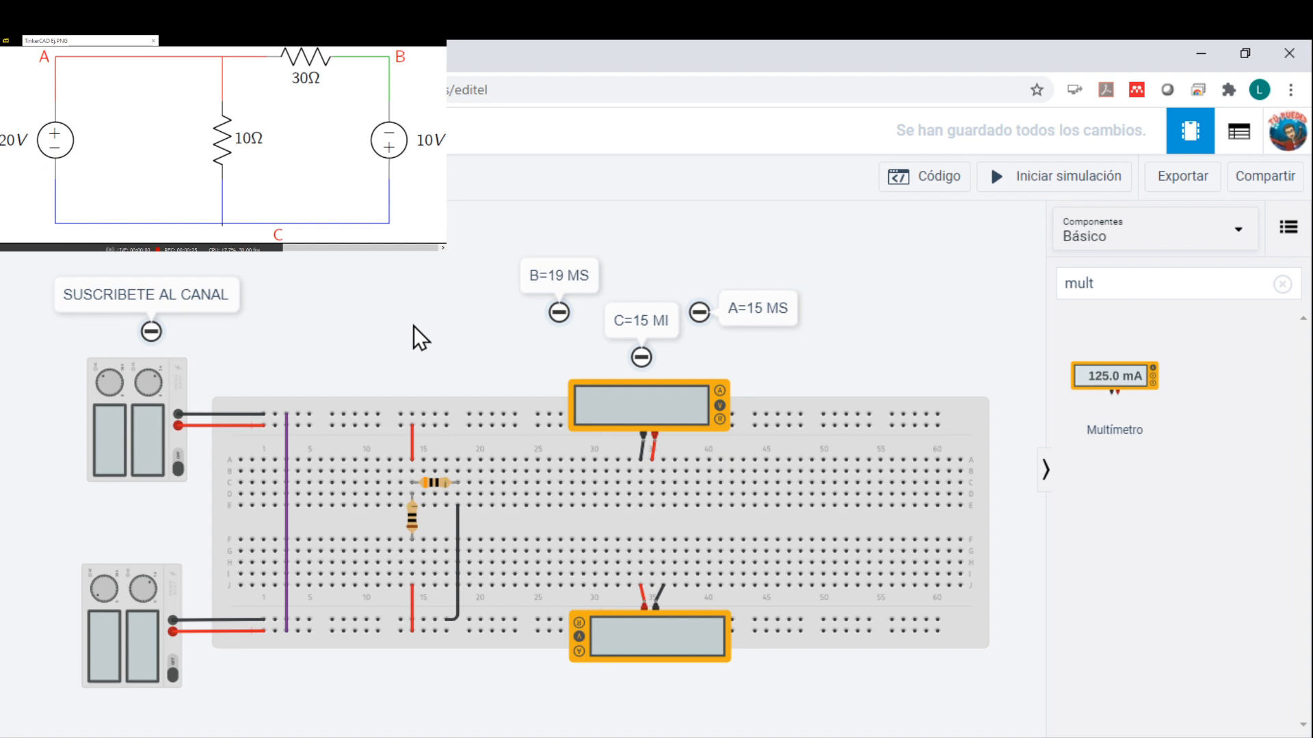
Step: Connect the upper multimeter across the 30 Ω resistor with wires from D35 to D18 and from B34 to B14
click(436, 484)
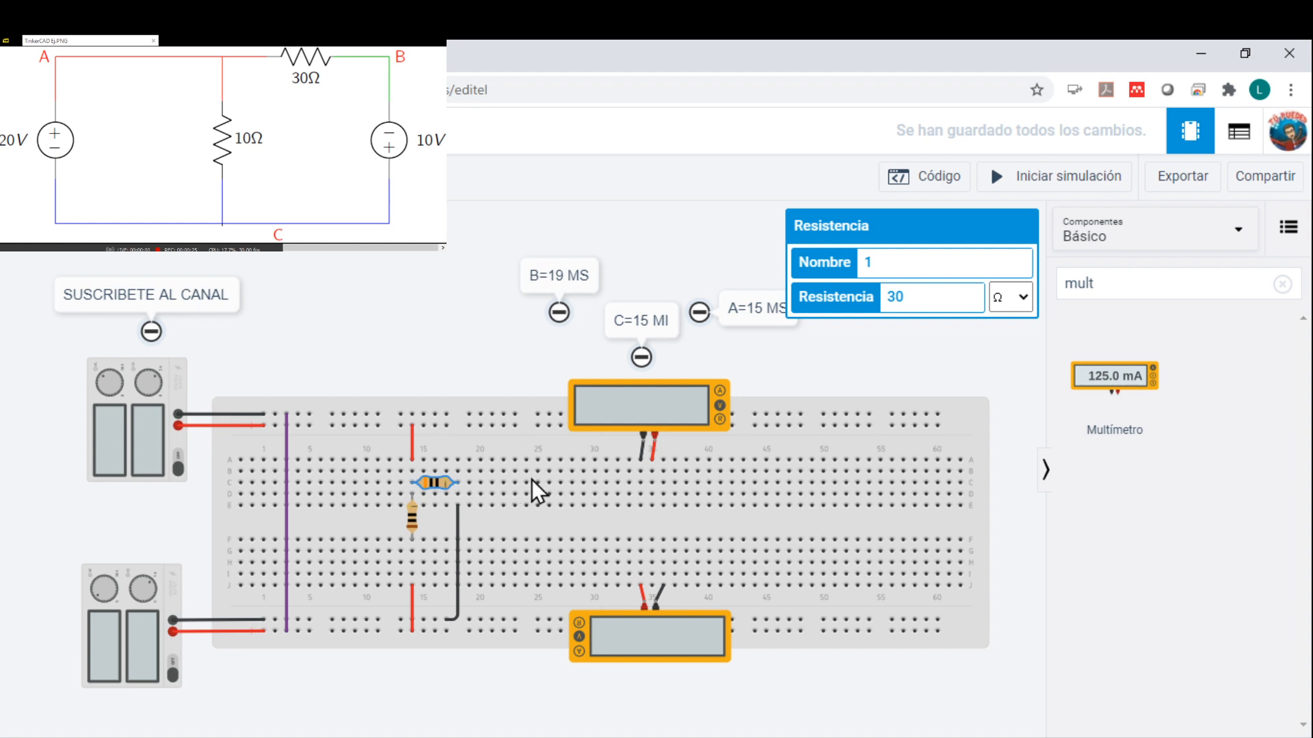
click(650, 473)
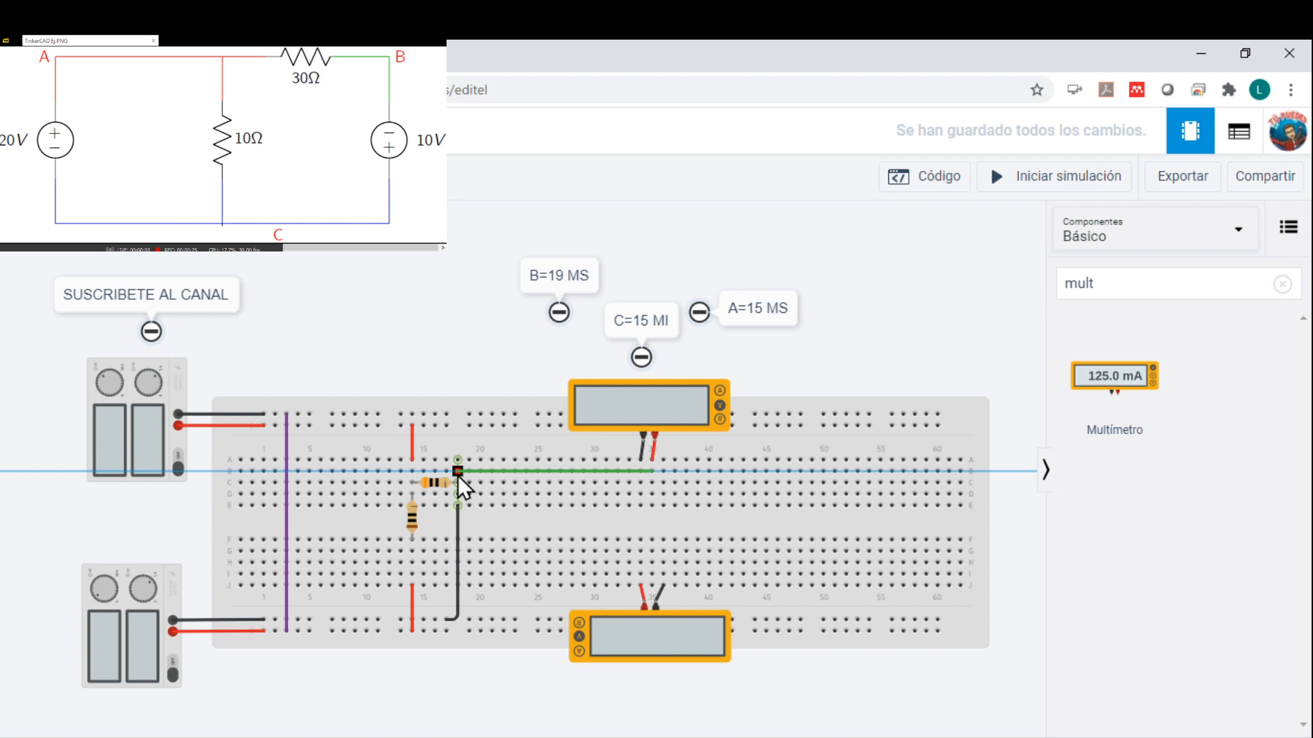
key(Escape)
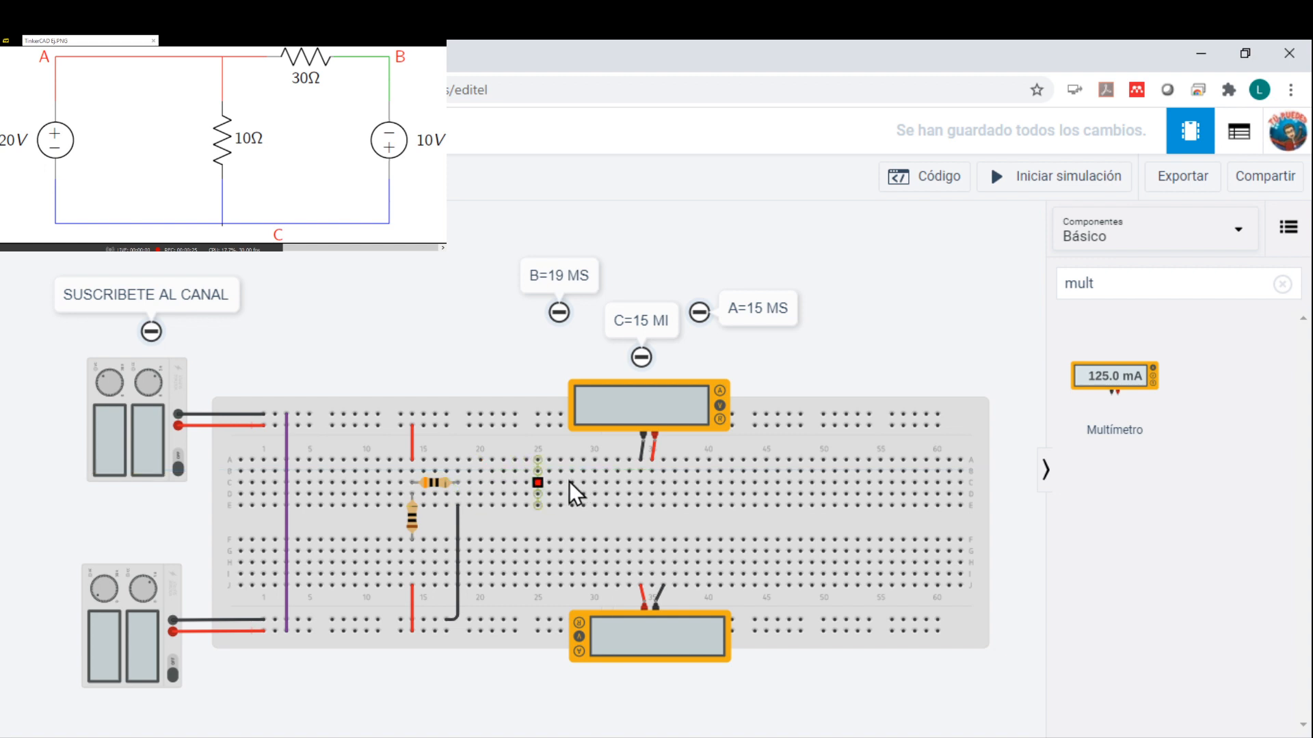
click(653, 494)
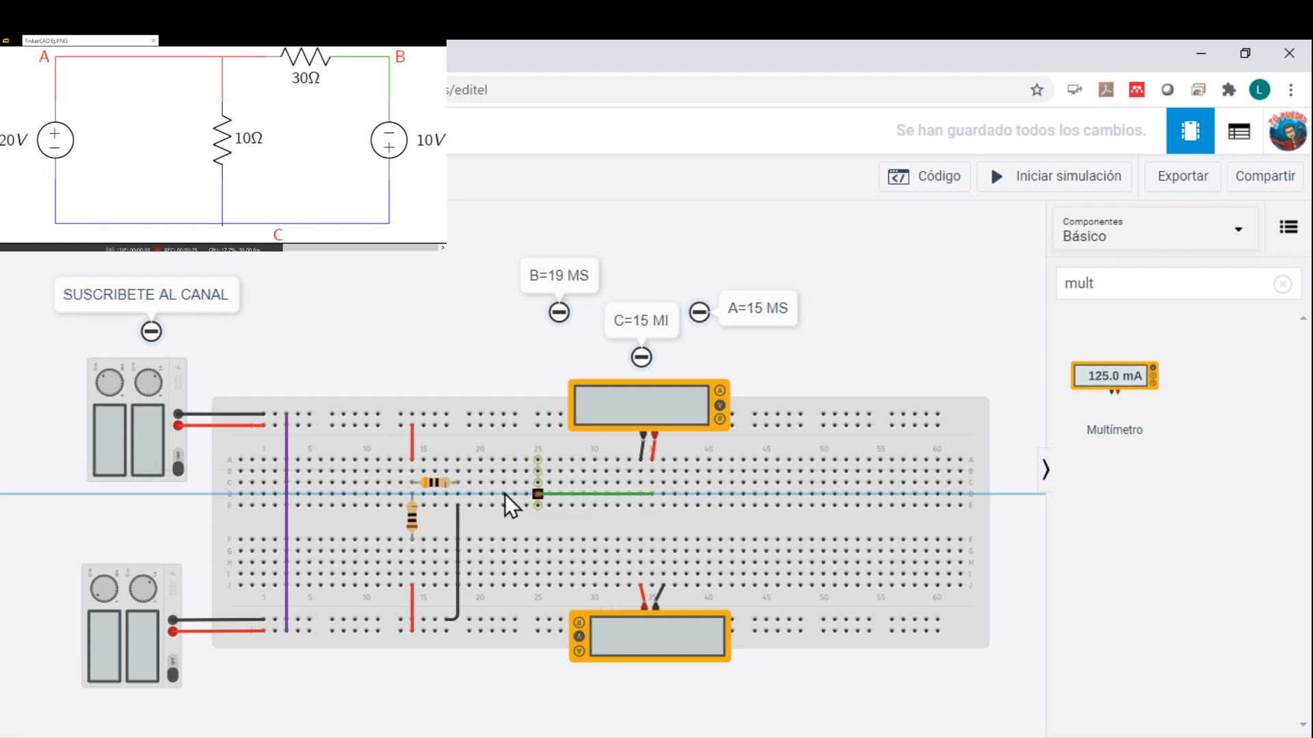
click(458, 494)
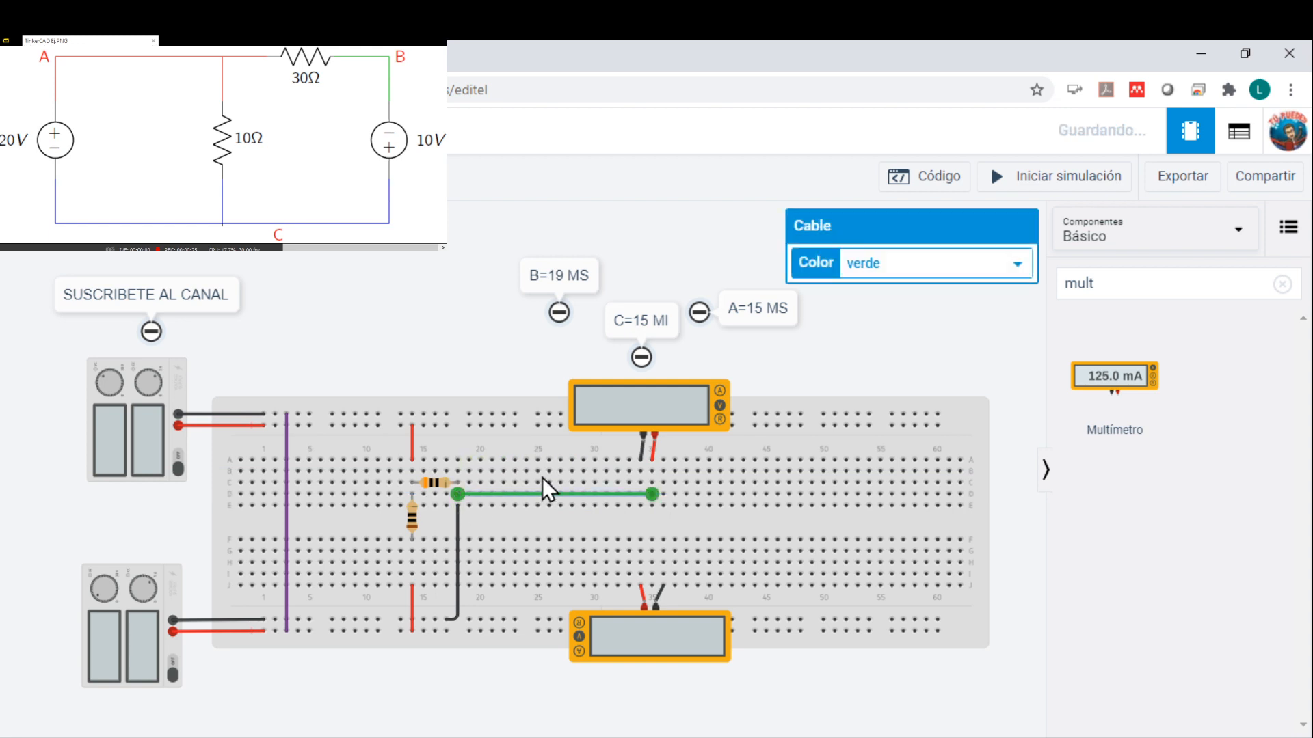
click(639, 472)
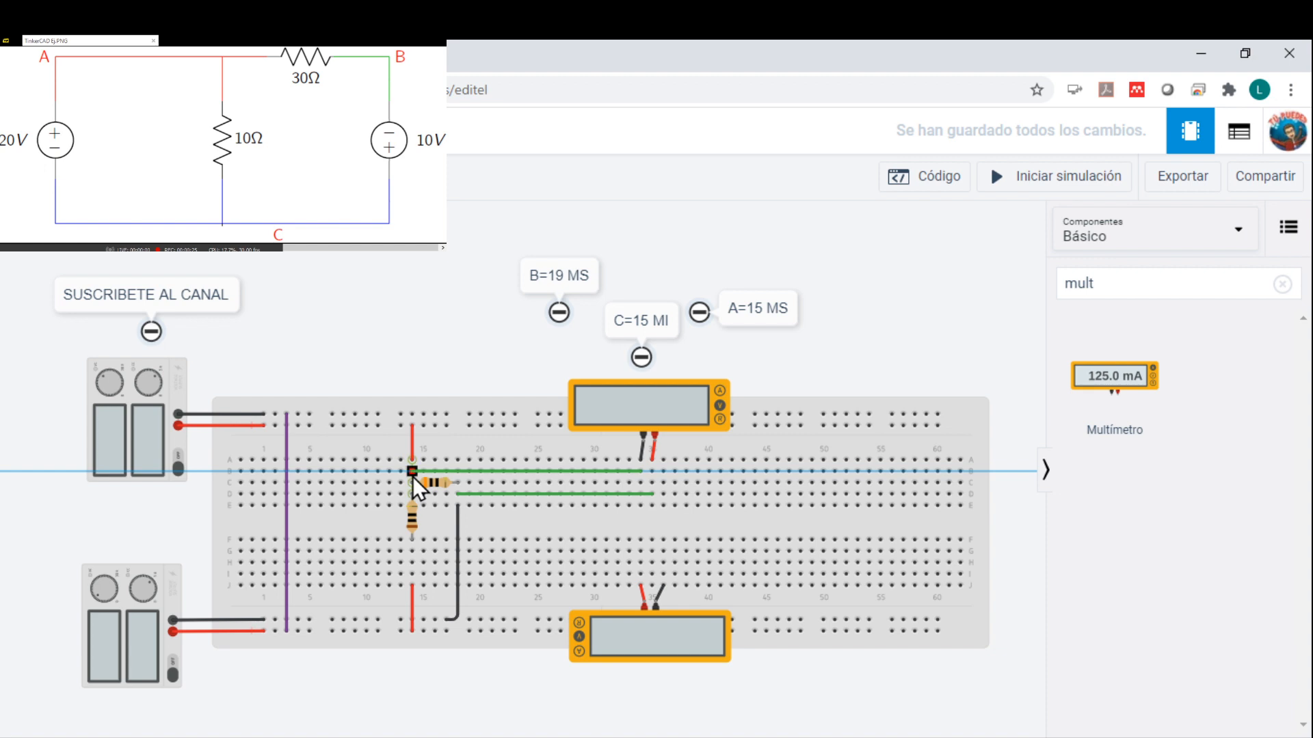
click(412, 474)
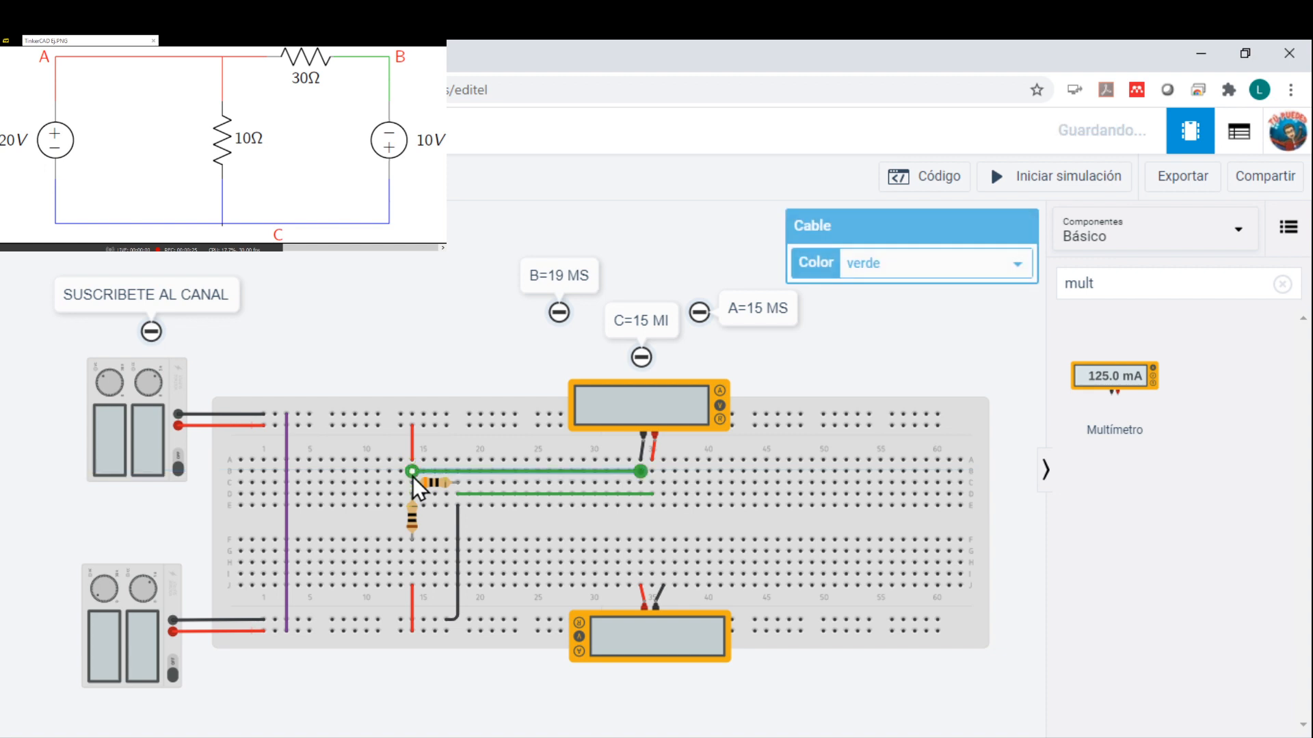
Step: Colour the row D wire at the 30 Ω resistor red (rojo) and the row B wire black
click(624, 498)
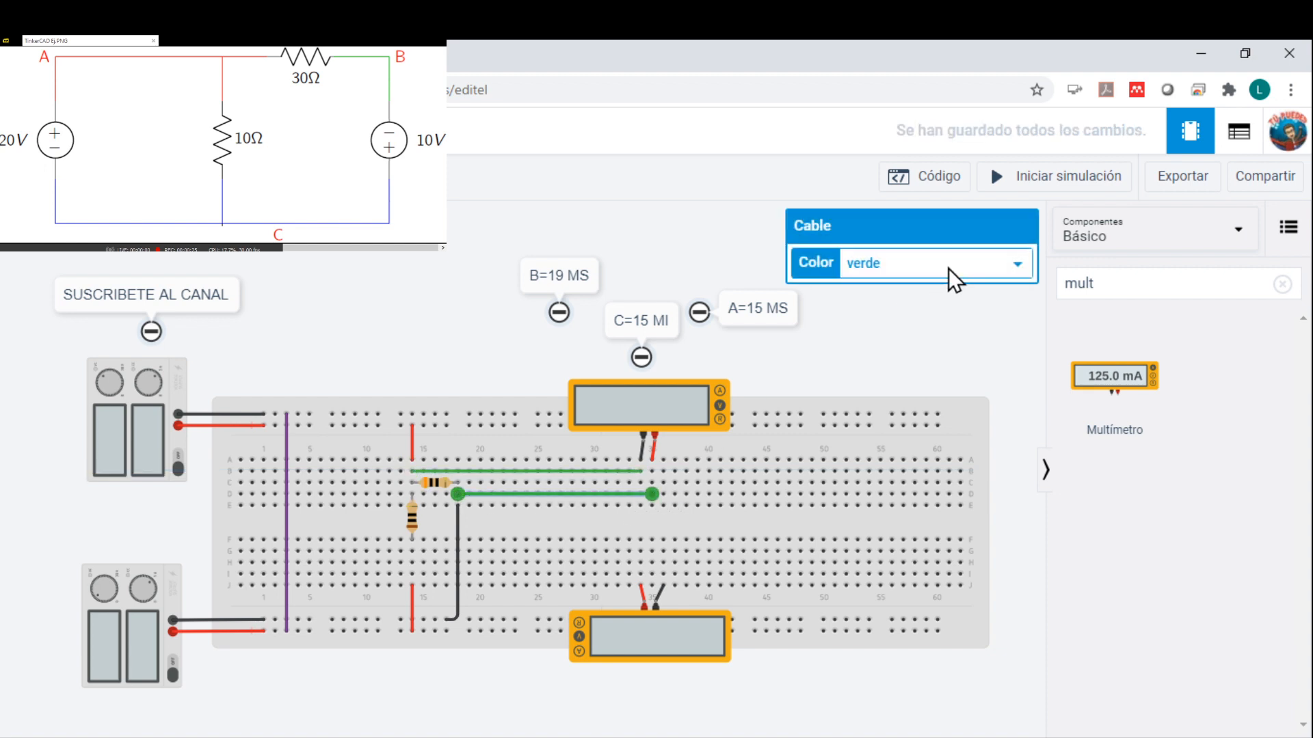
click(913, 306)
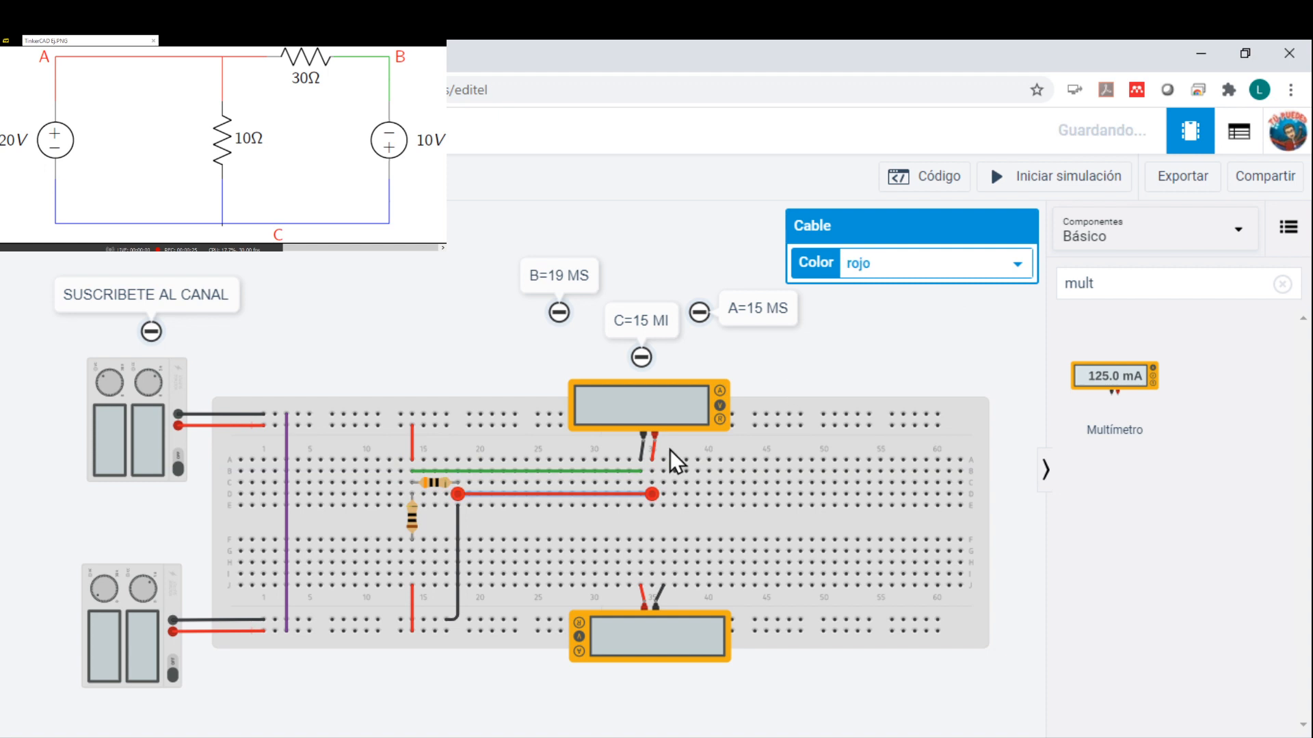
click(579, 472)
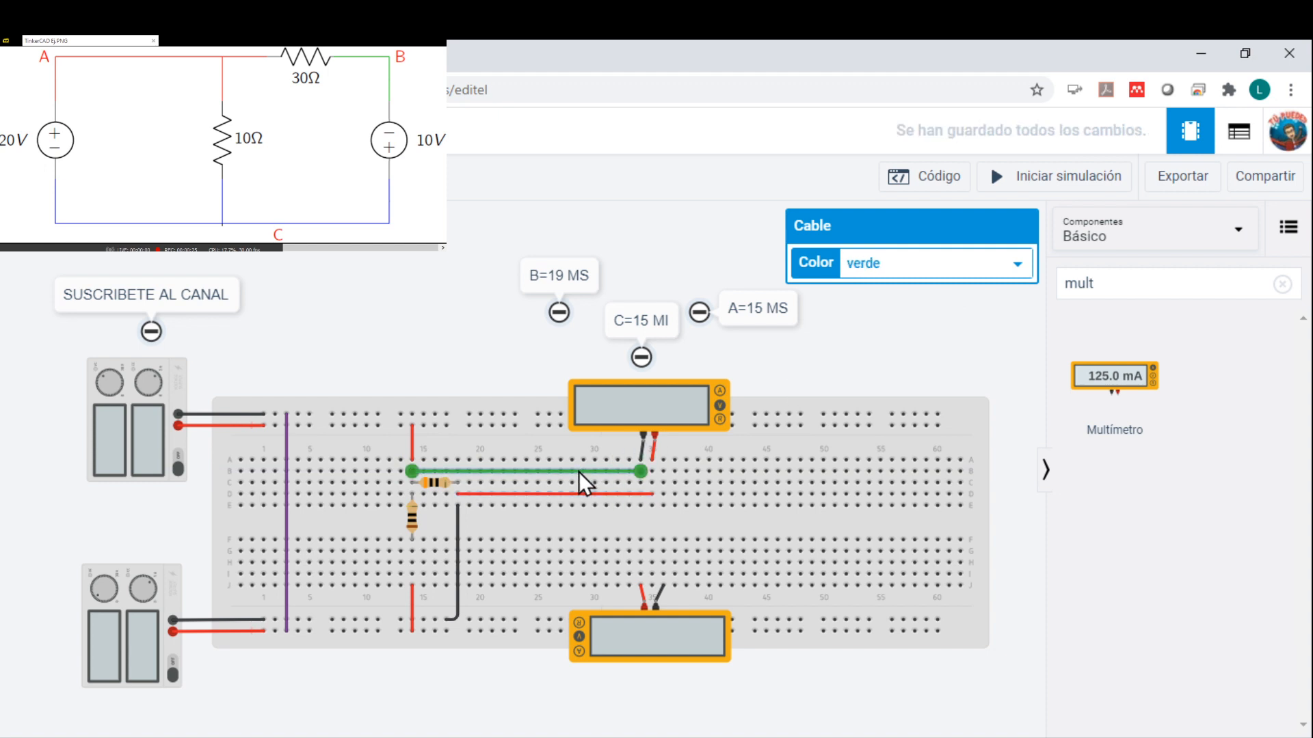
click(916, 296)
click(475, 367)
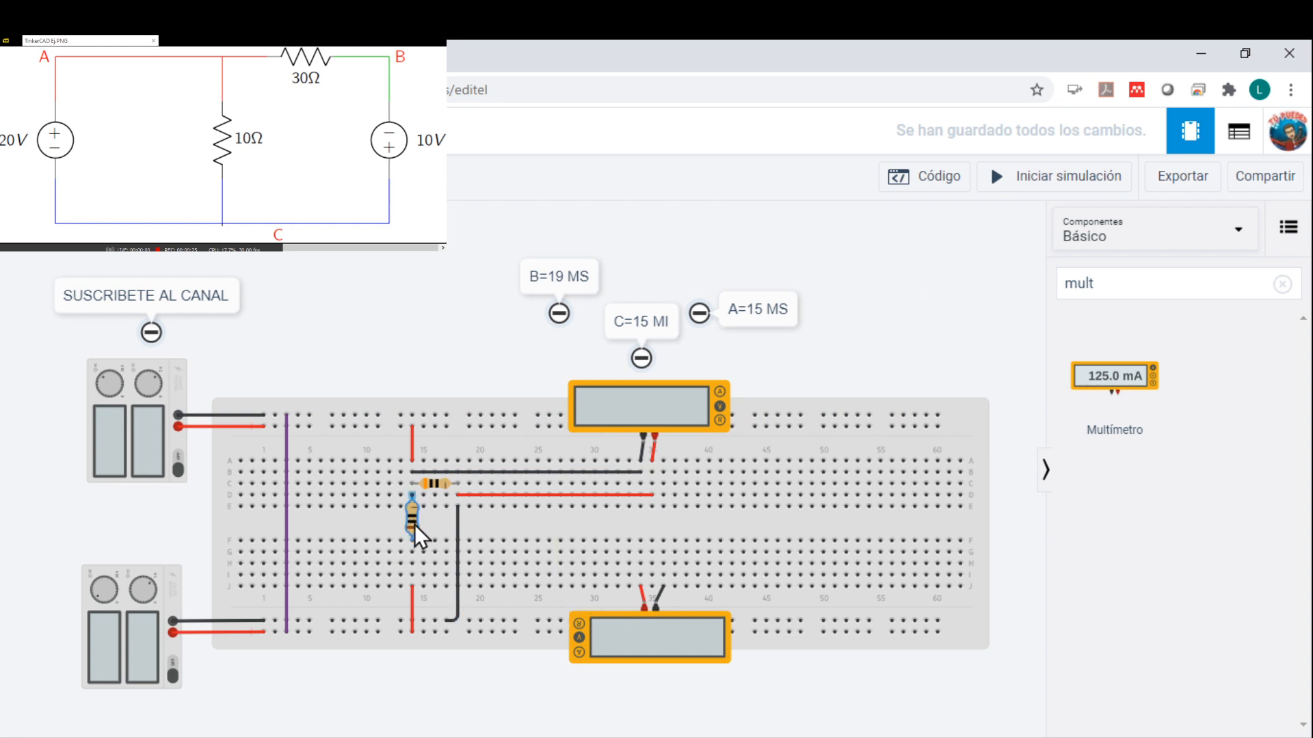
Step: Nudge the 10 Ω resistor one row down and connect a black (negro) wire from I36 to I14 for the lower multimeter's negative side
drag(415, 524, 409, 536)
click(639, 578)
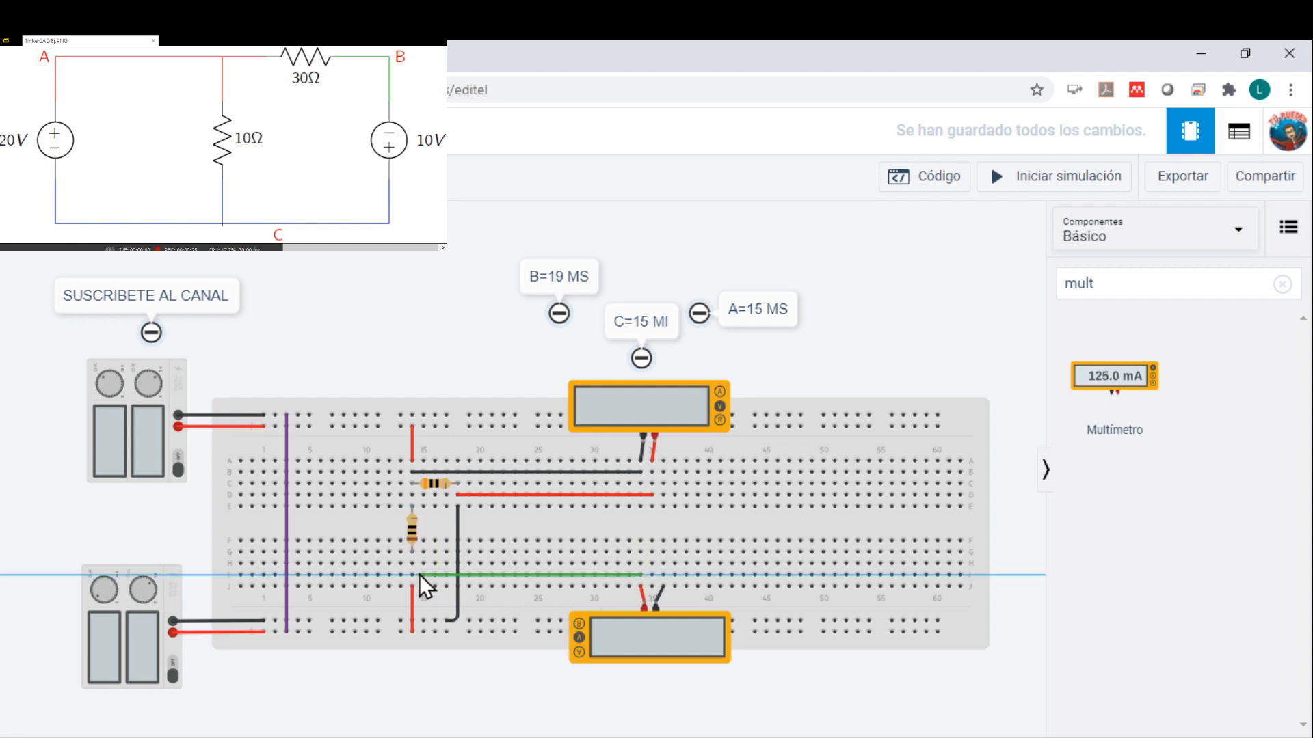
key(Escape)
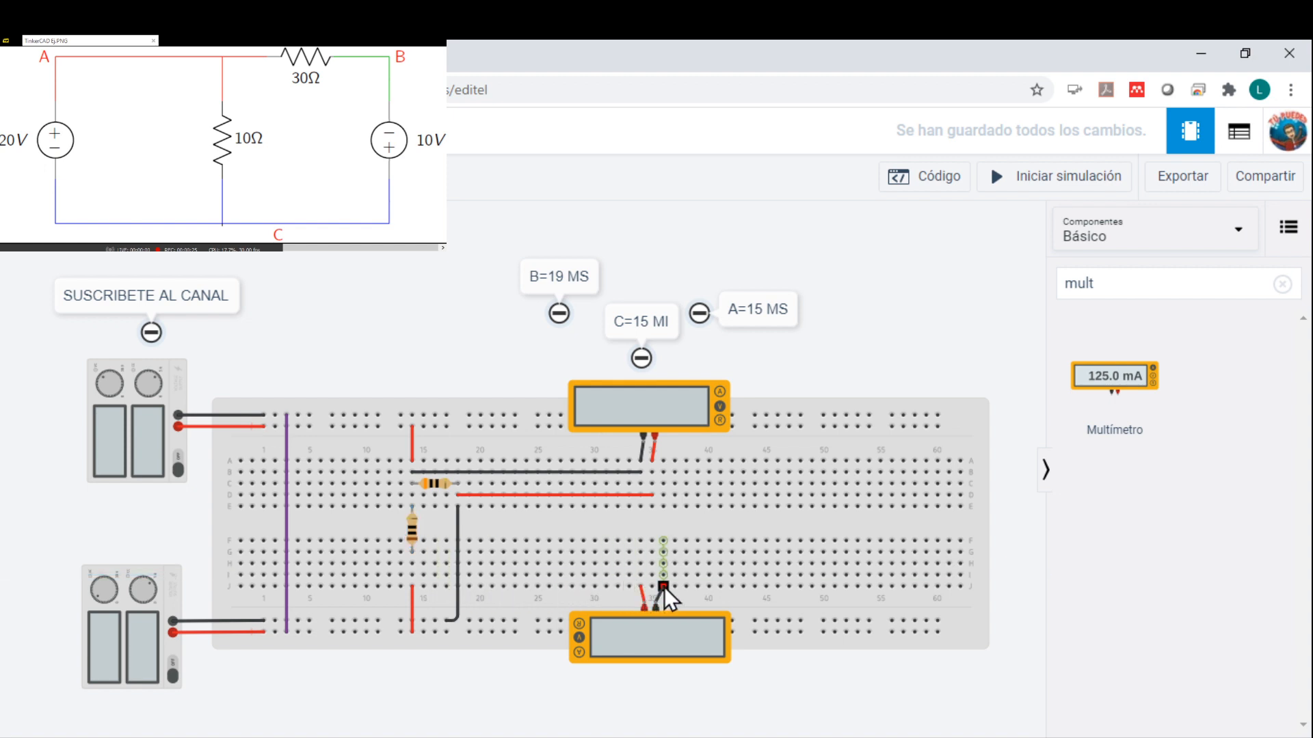
click(662, 576)
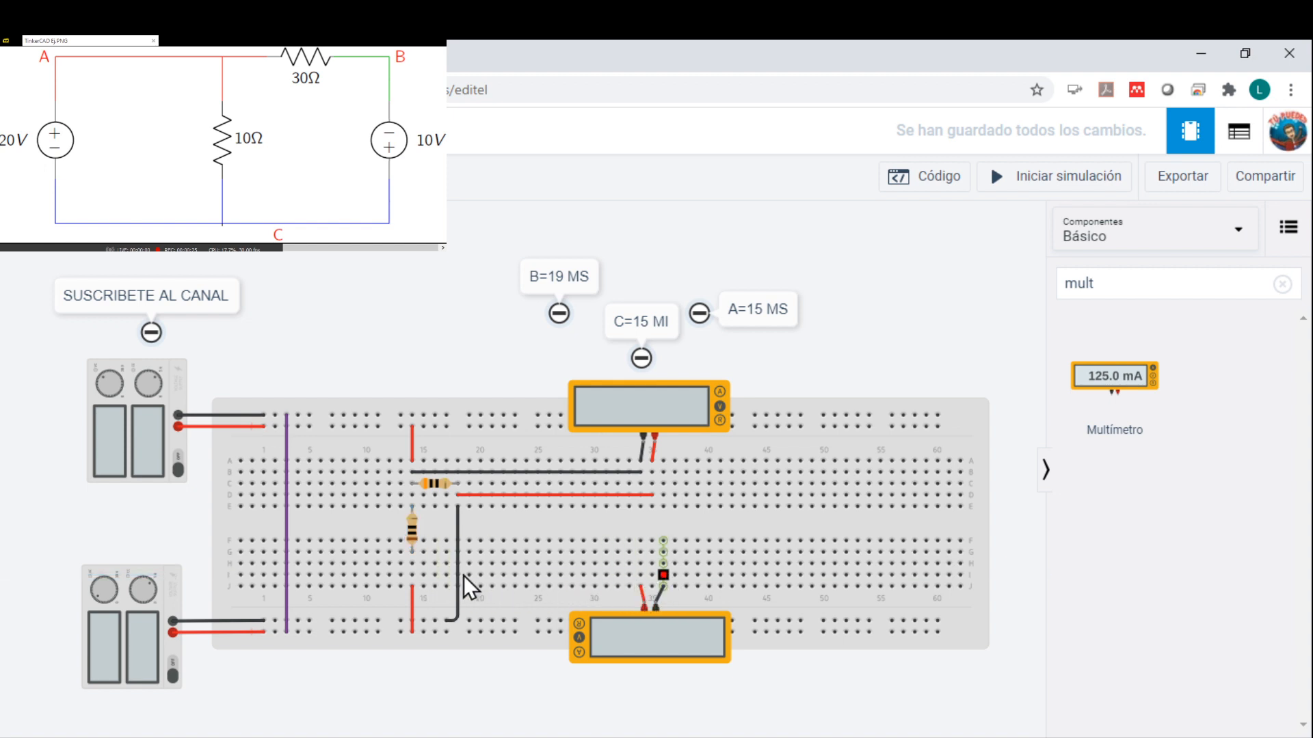
click(413, 576)
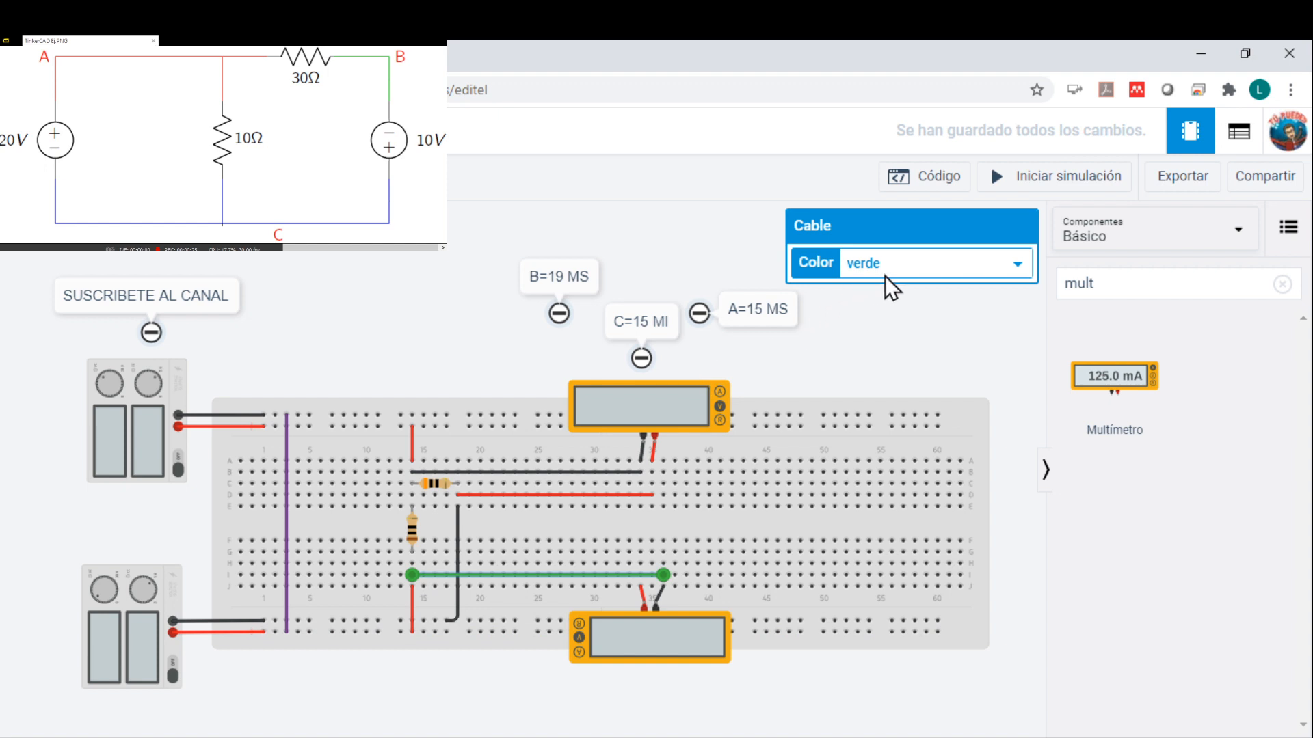
key(0)
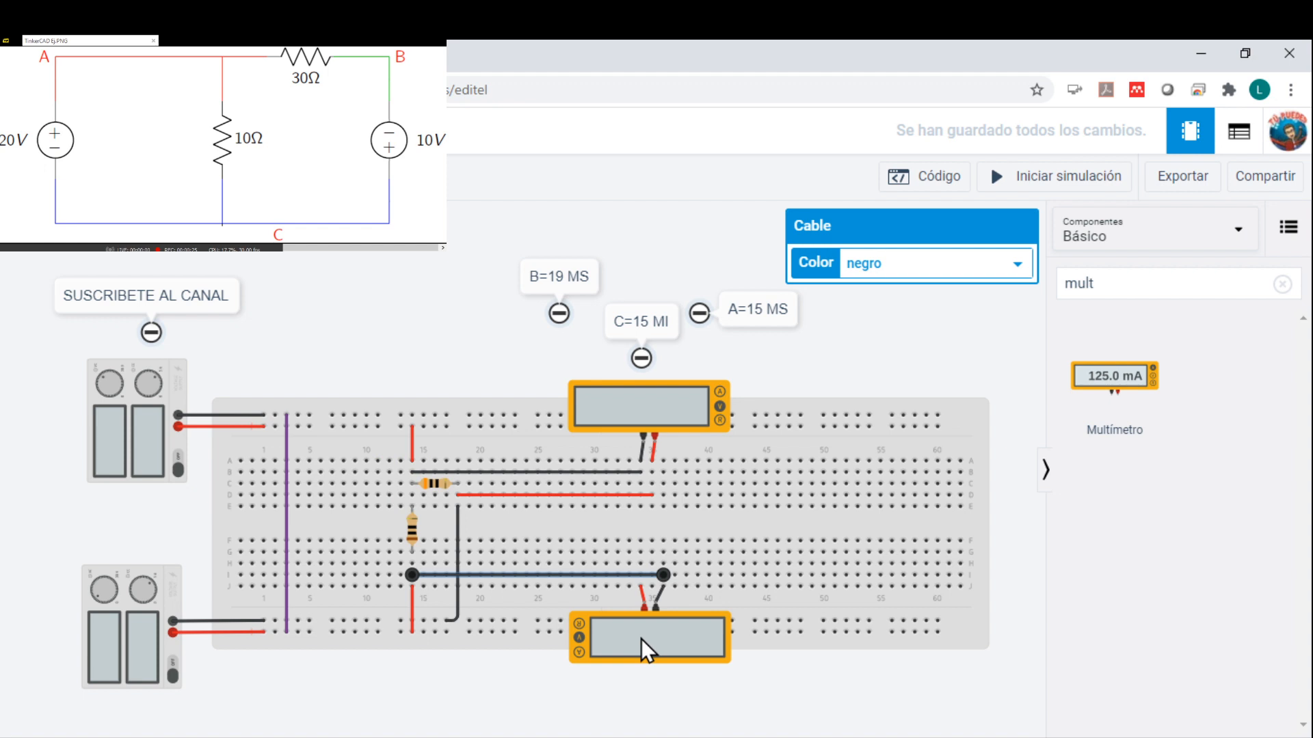
Step: Connect the lower multimeter's positive side with a wire from J34 to D14 and colour it red (rojo)
click(638, 586)
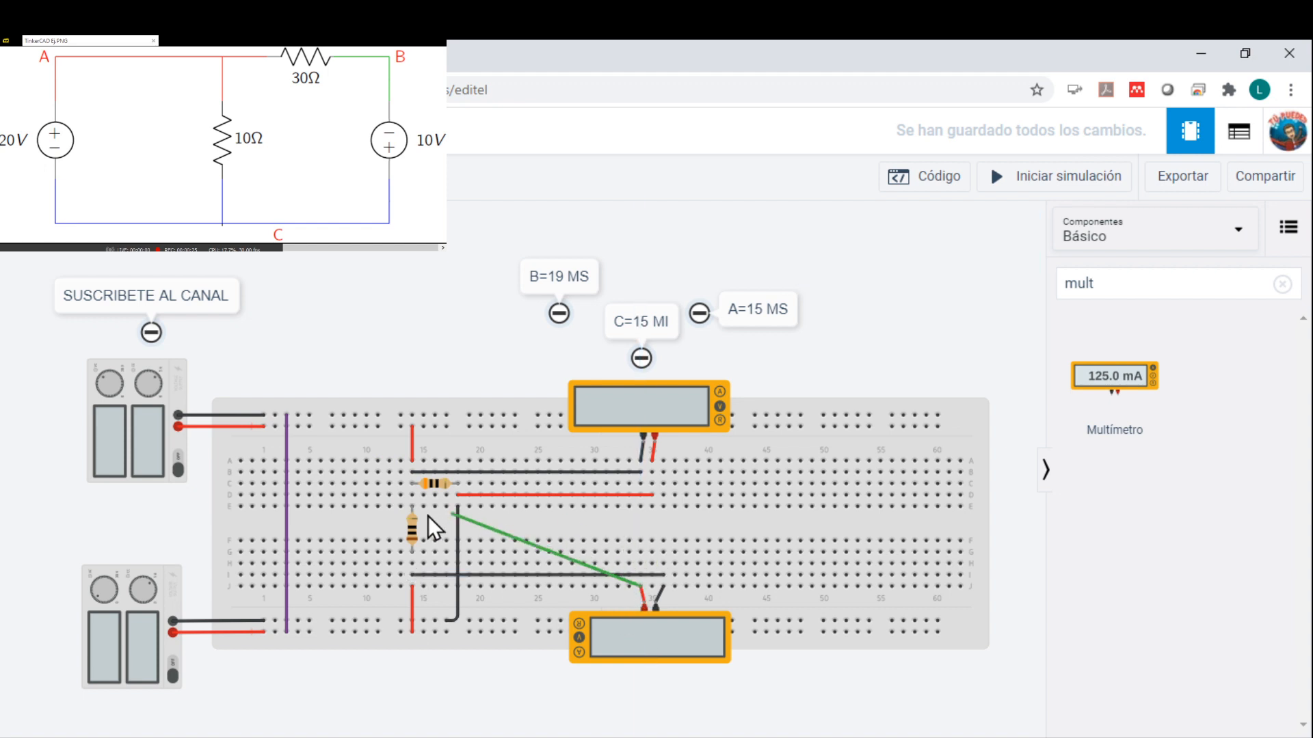
click(412, 497)
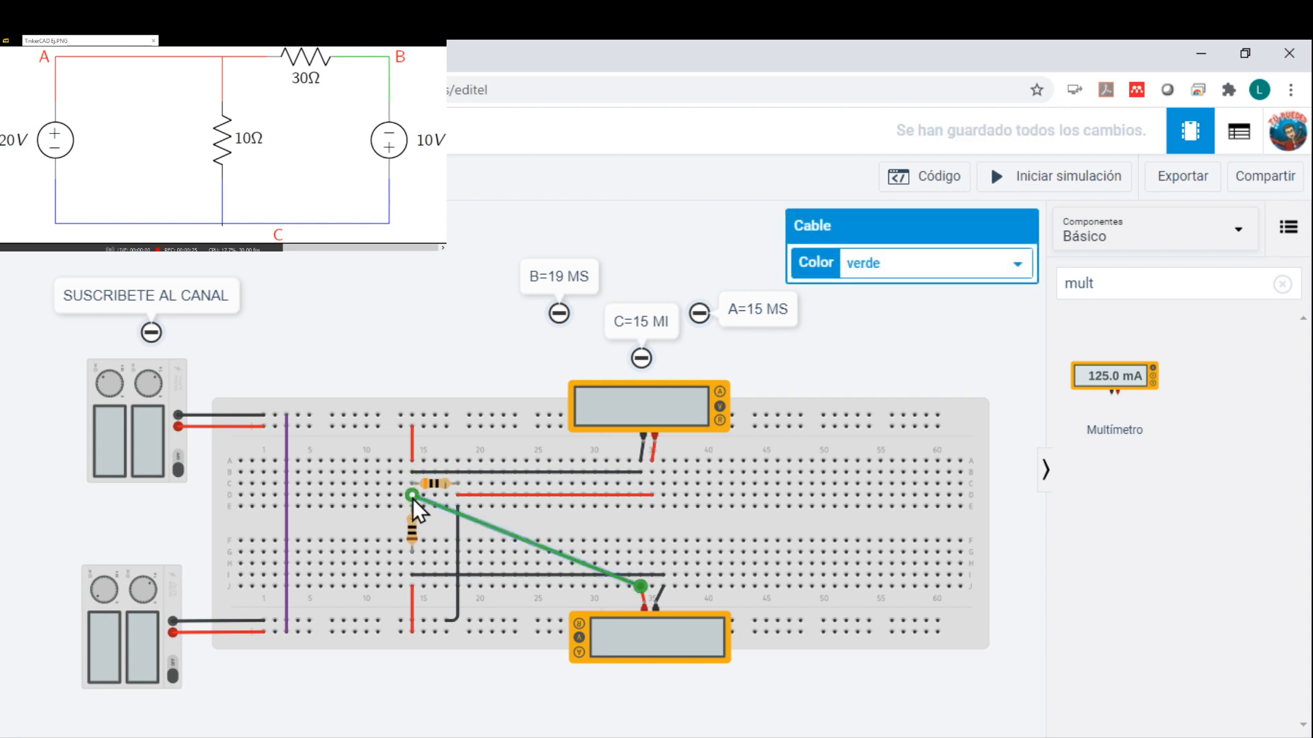
click(889, 264)
click(880, 310)
Step: Bend the red wire between J34 and D14 at the breadboard's centre gap near column 32, clear of the existing row D wire
drag(547, 545, 630, 493)
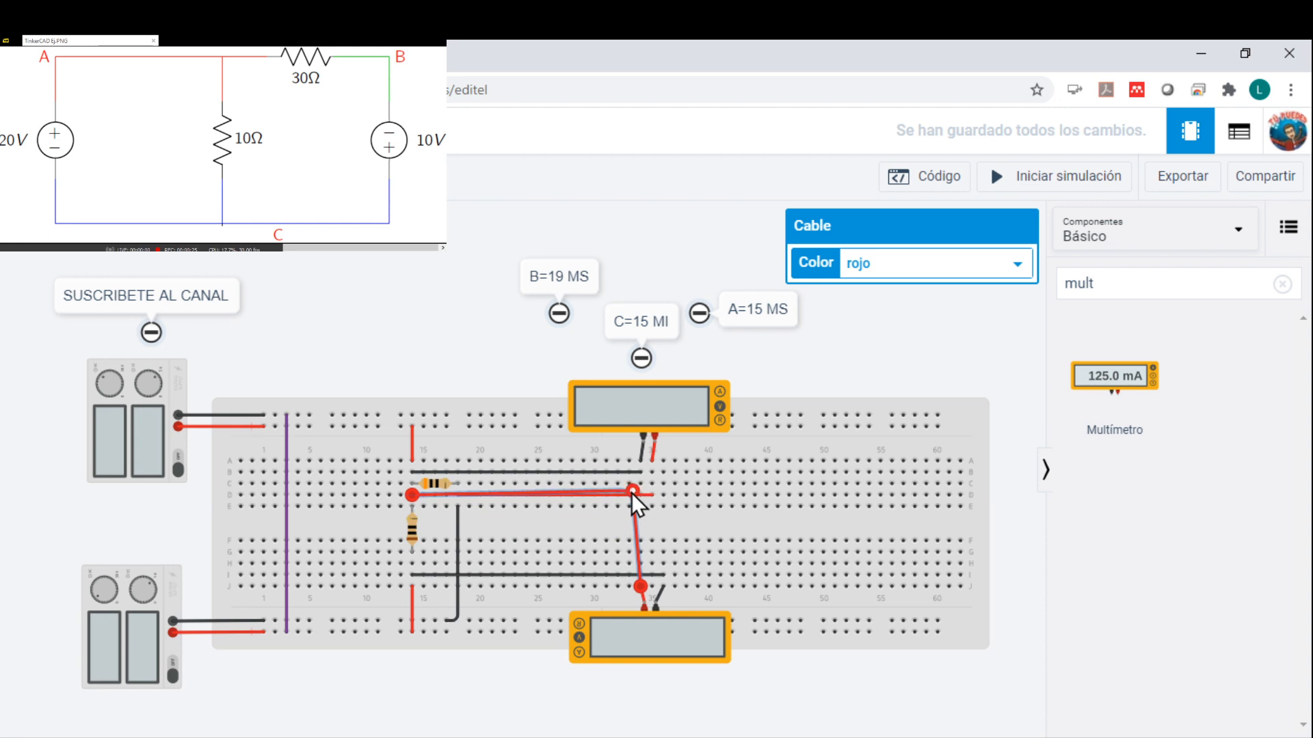
click(663, 522)
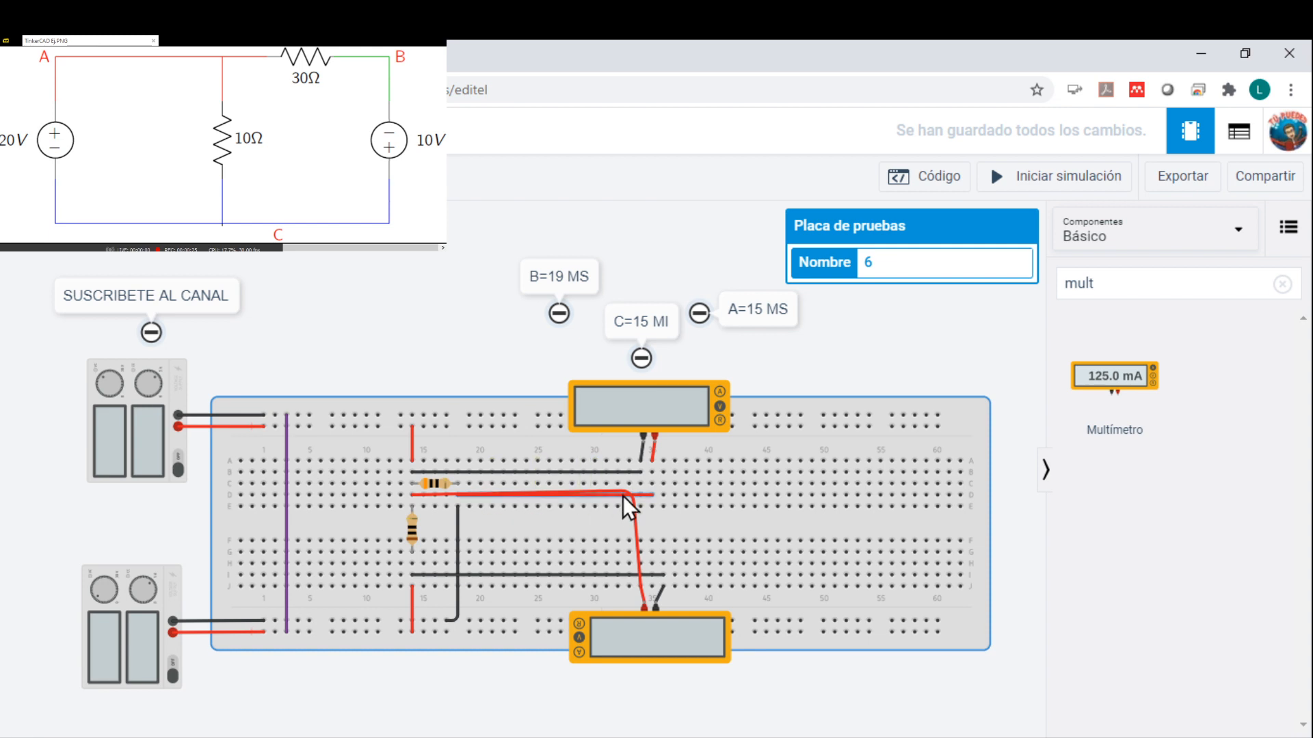
click(636, 532)
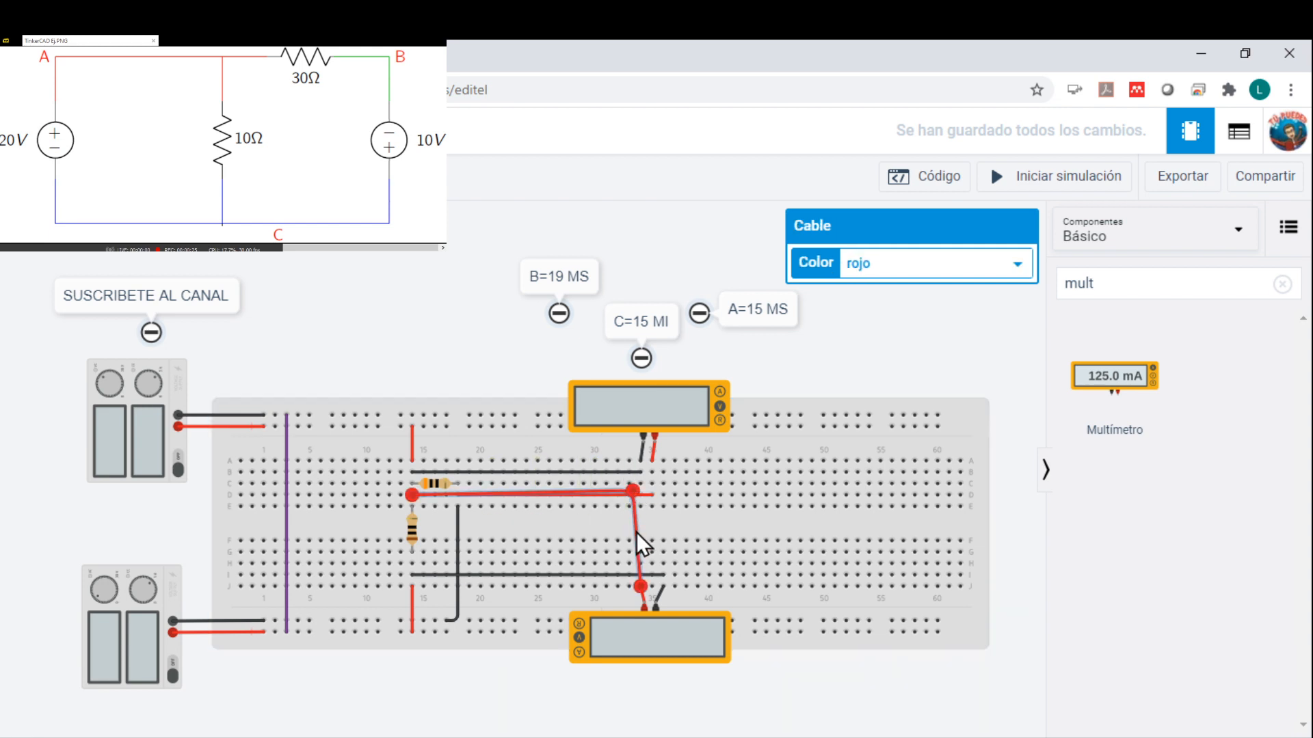
drag(627, 498, 610, 519)
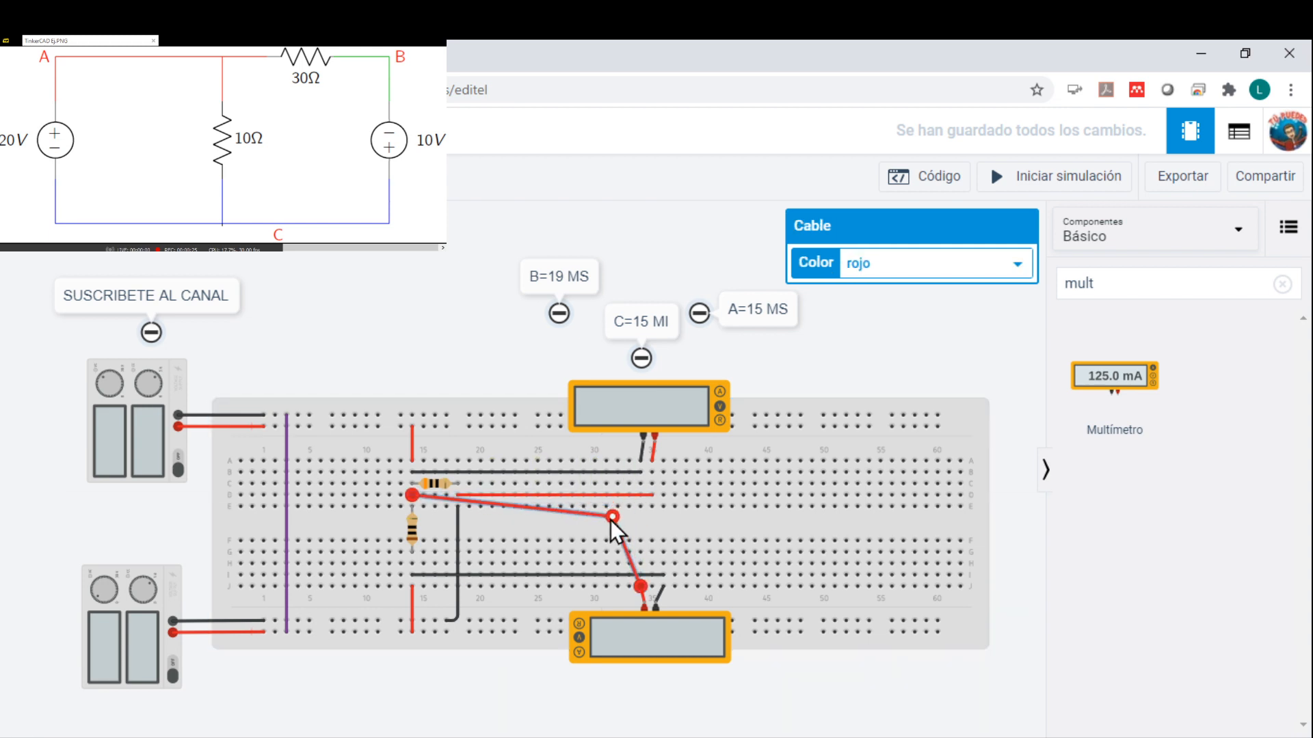
click(640, 521)
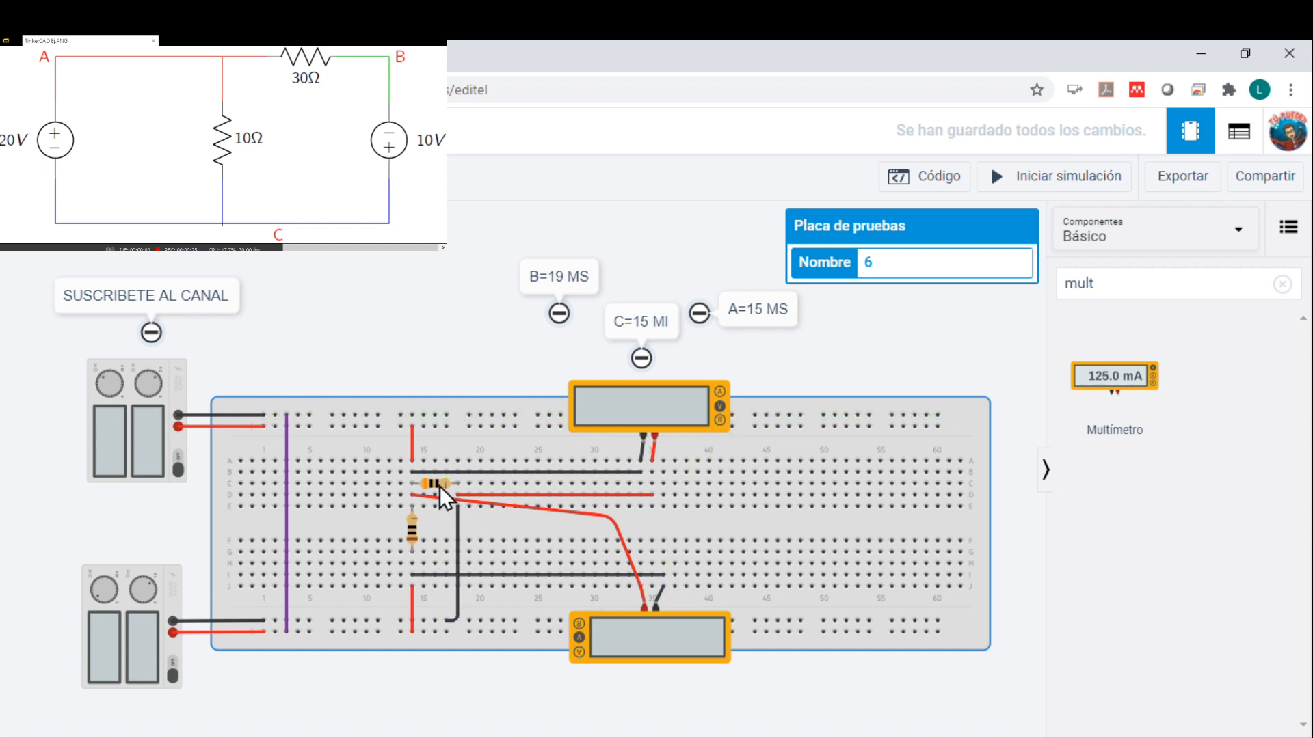
Step: Check that both multimeters use Voltaje mode and start the simulation
click(647, 412)
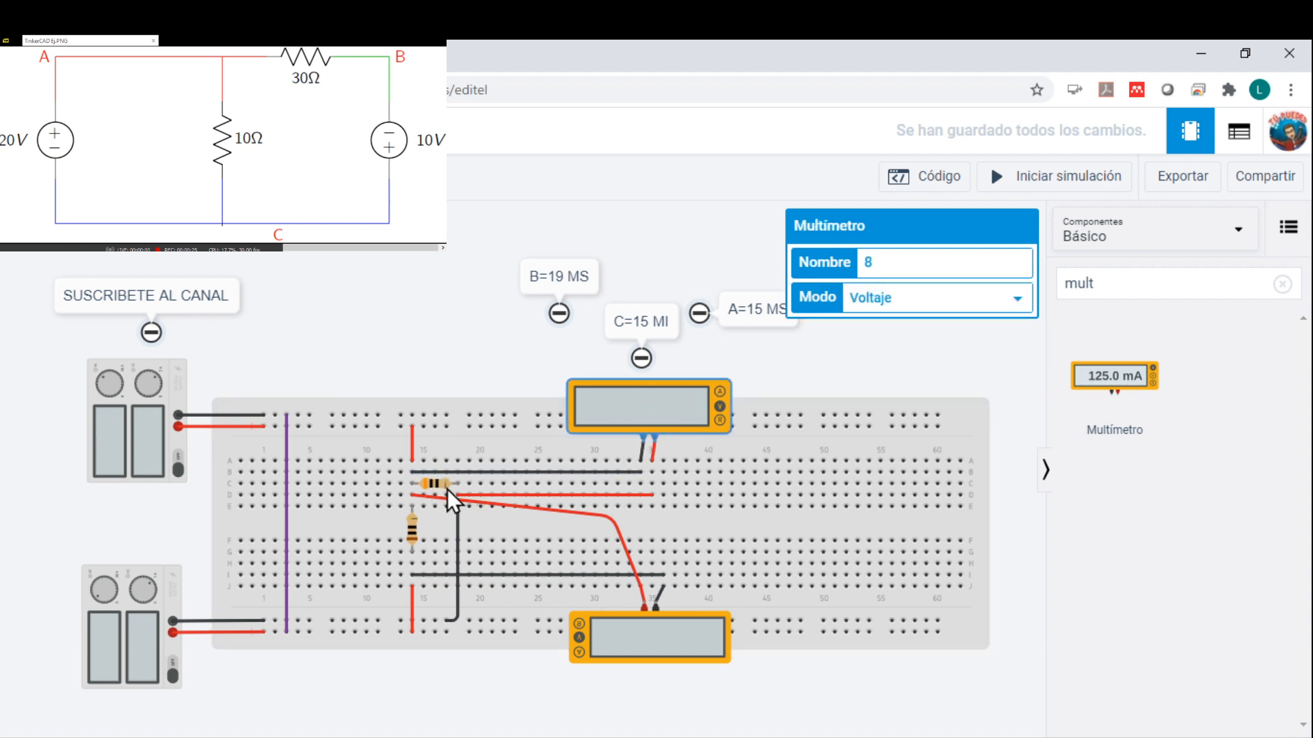
click(663, 642)
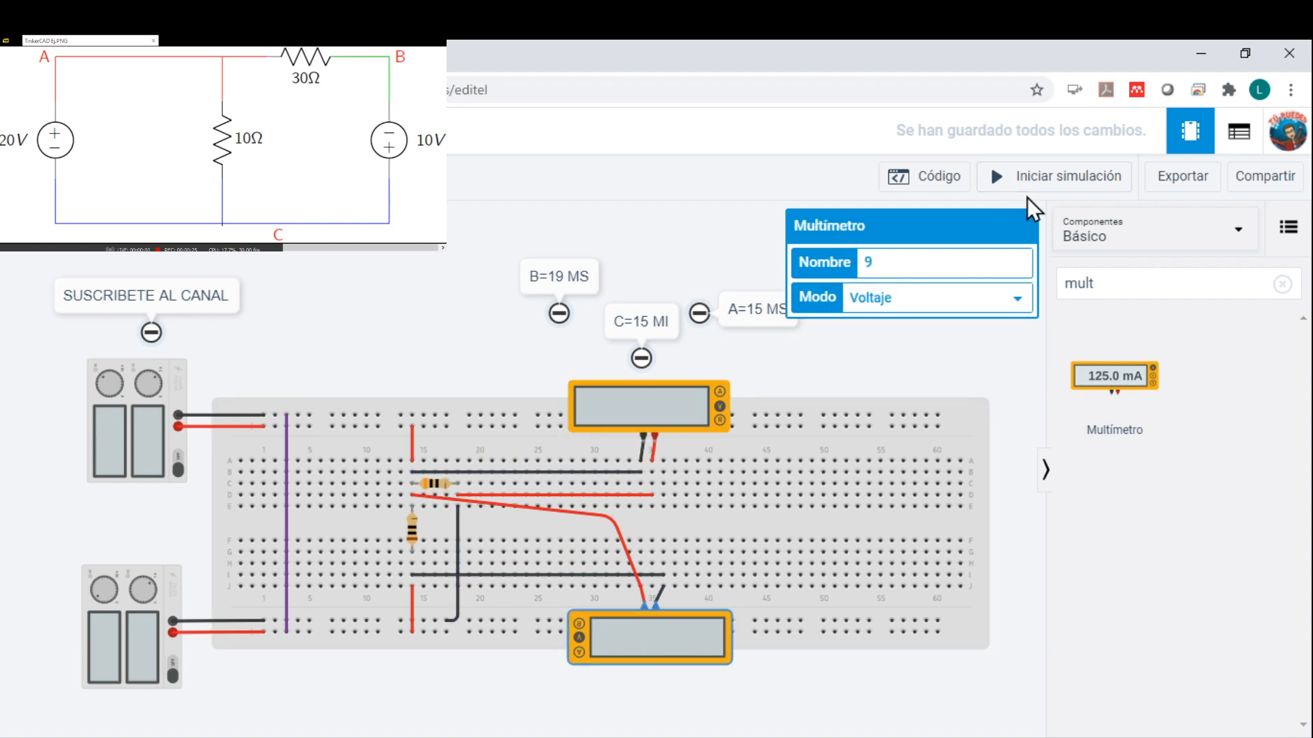
click(1043, 185)
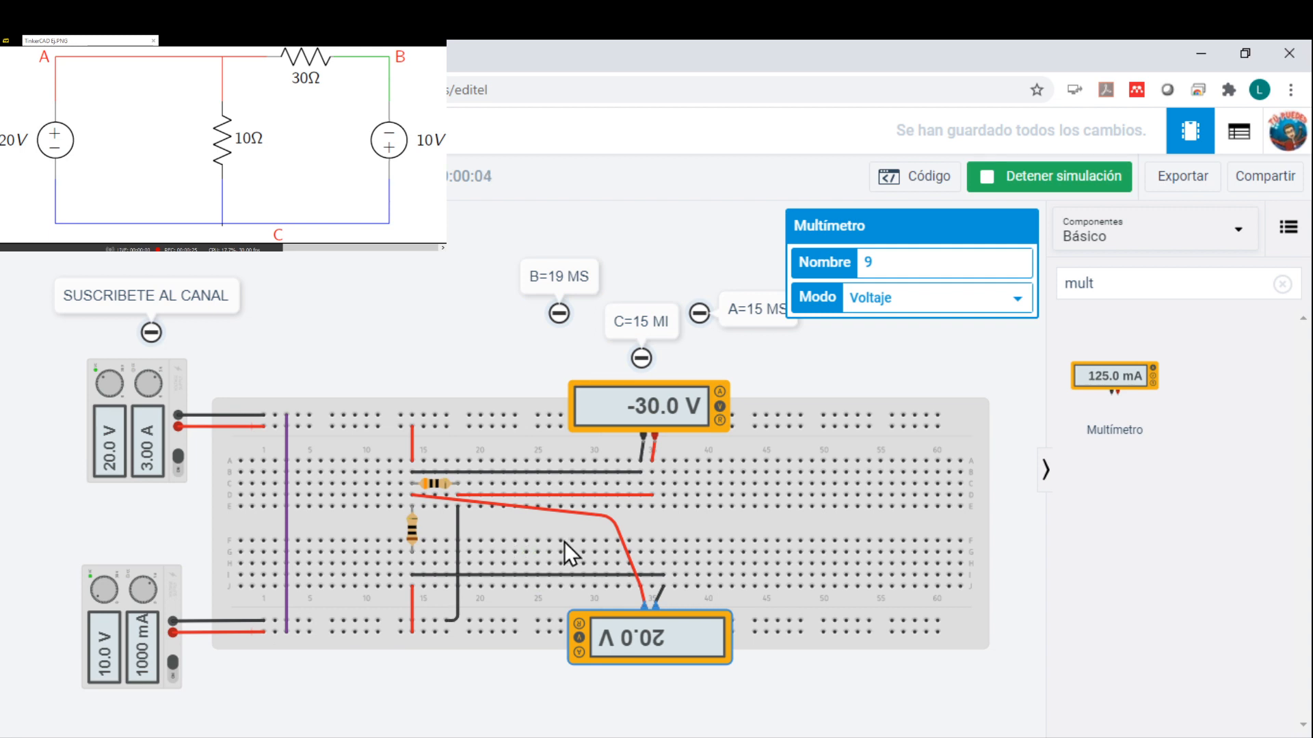
Step: Read the voltages across the 30 Ω and 10 Ω resistors on both multimeters and stop the simulation
click(420, 527)
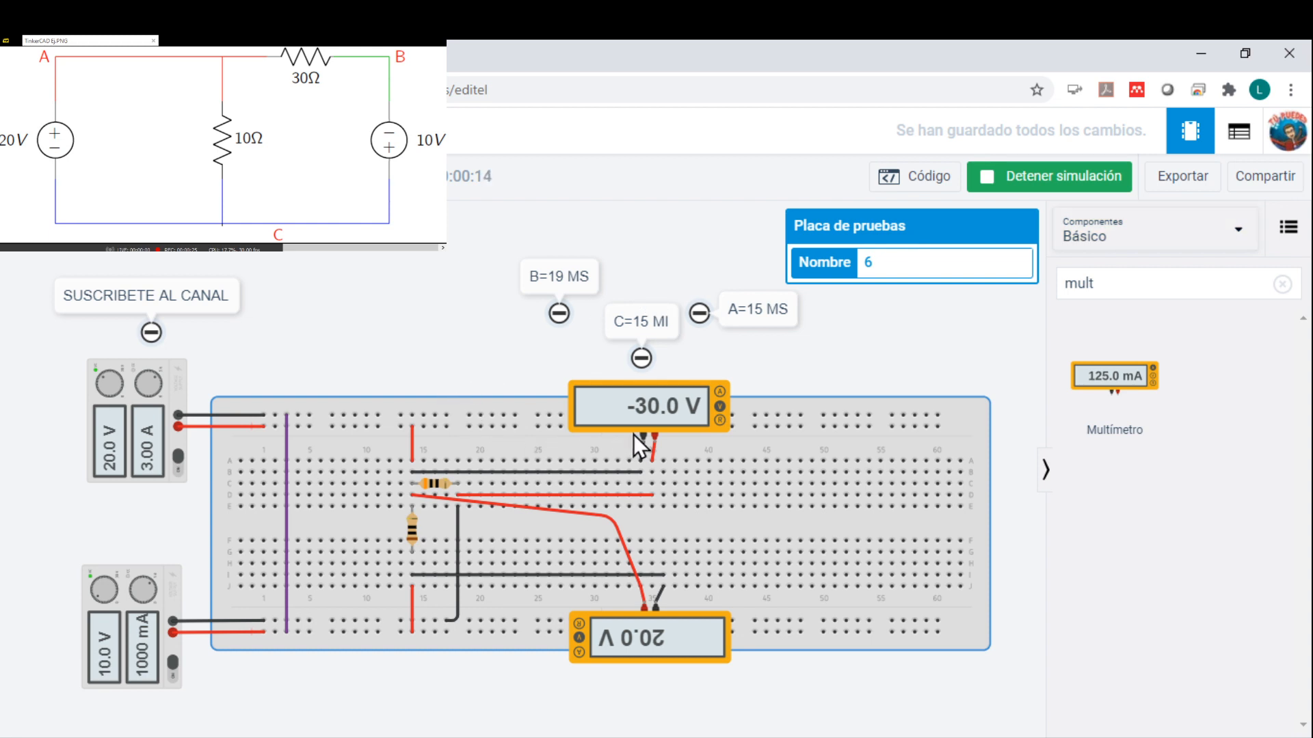
click(666, 414)
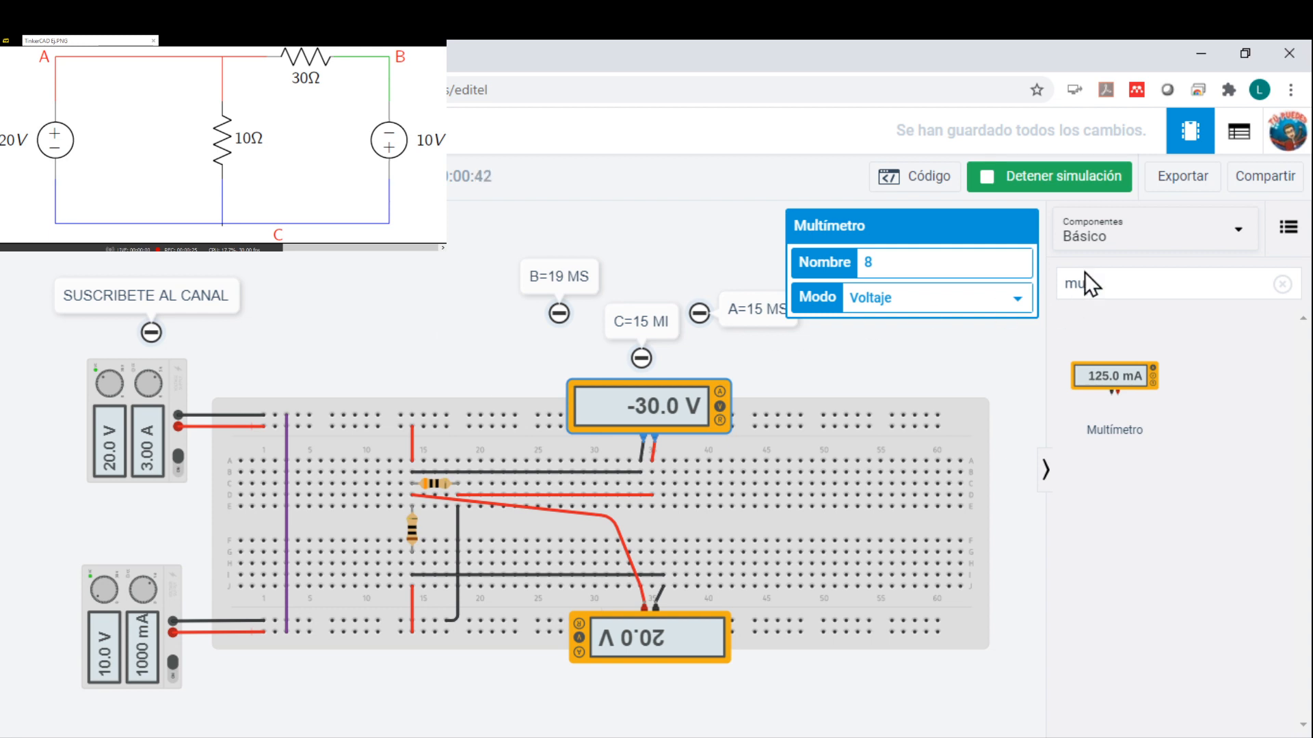
text(lt)
click(1003, 192)
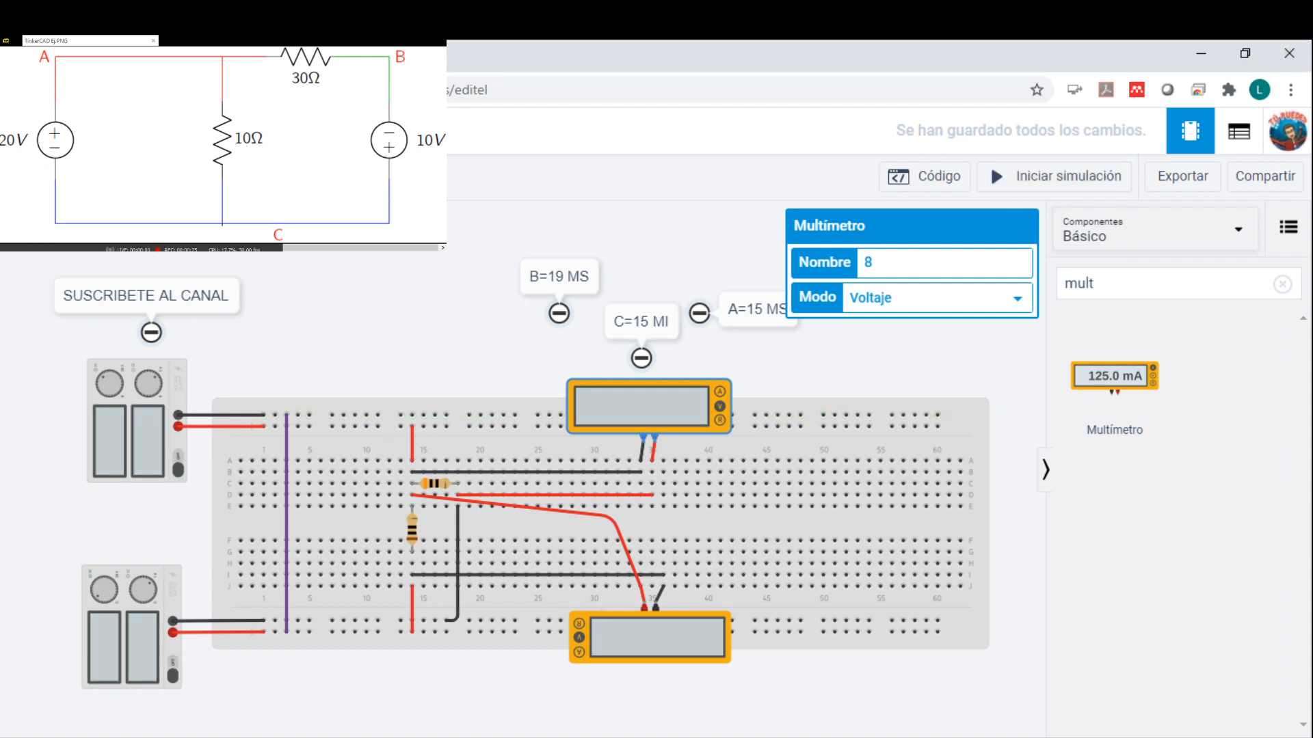
click(124, 235)
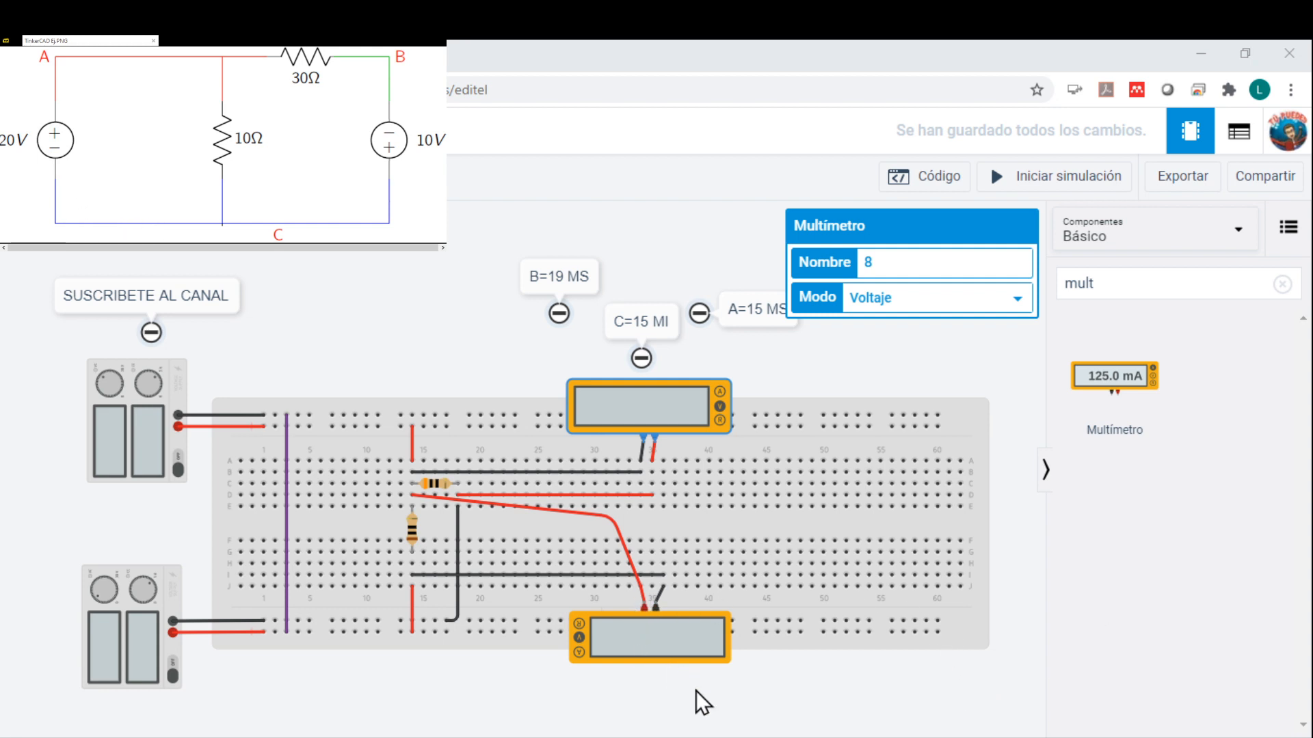
click(646, 653)
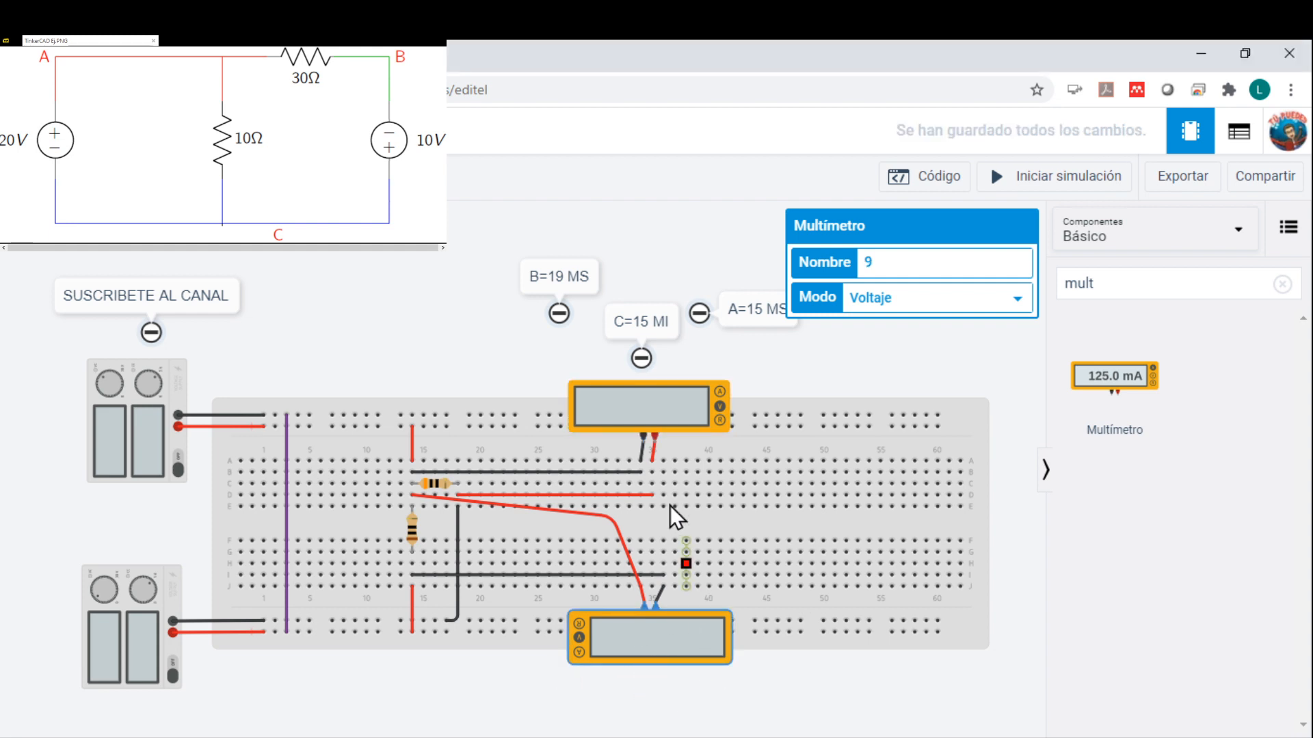
click(658, 414)
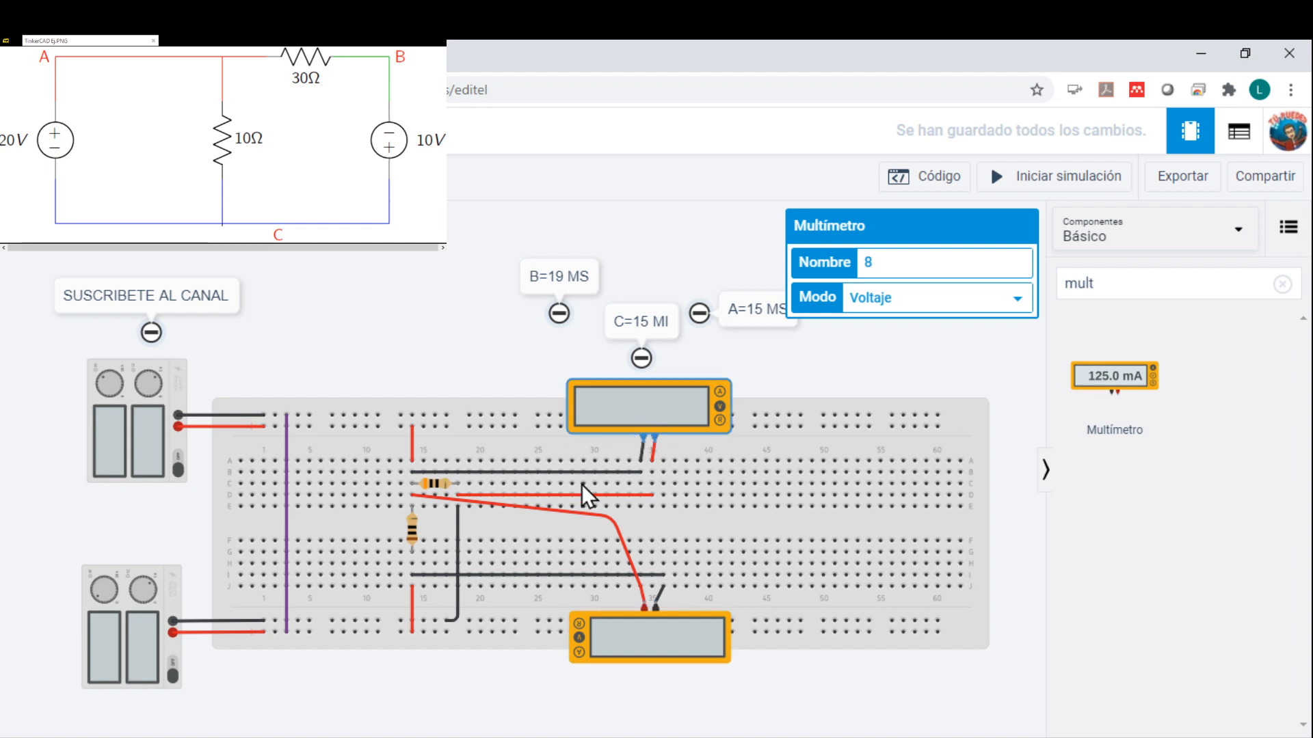
Step: Delete the black row B wire and the red row D wire that connect the upper multimeter across the 30 Ω resistor
click(558, 472)
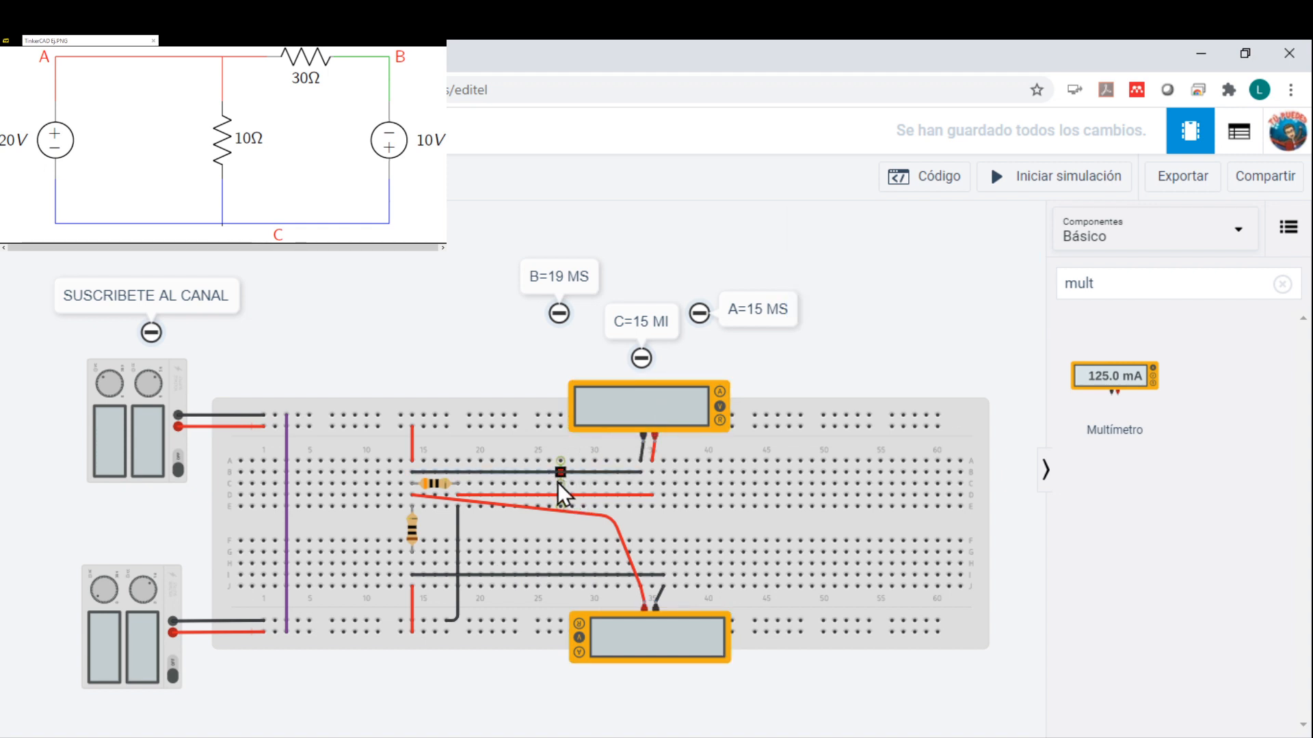
click(551, 472)
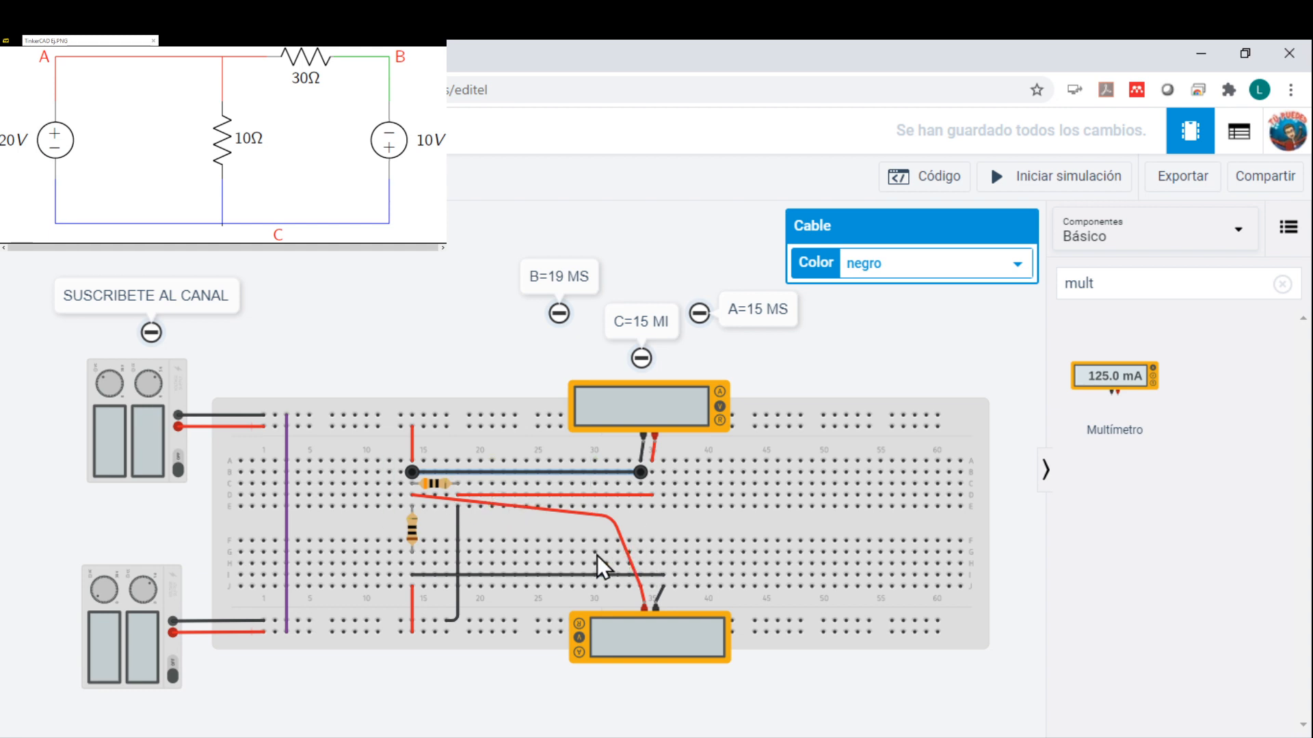
key(Delete)
click(543, 494)
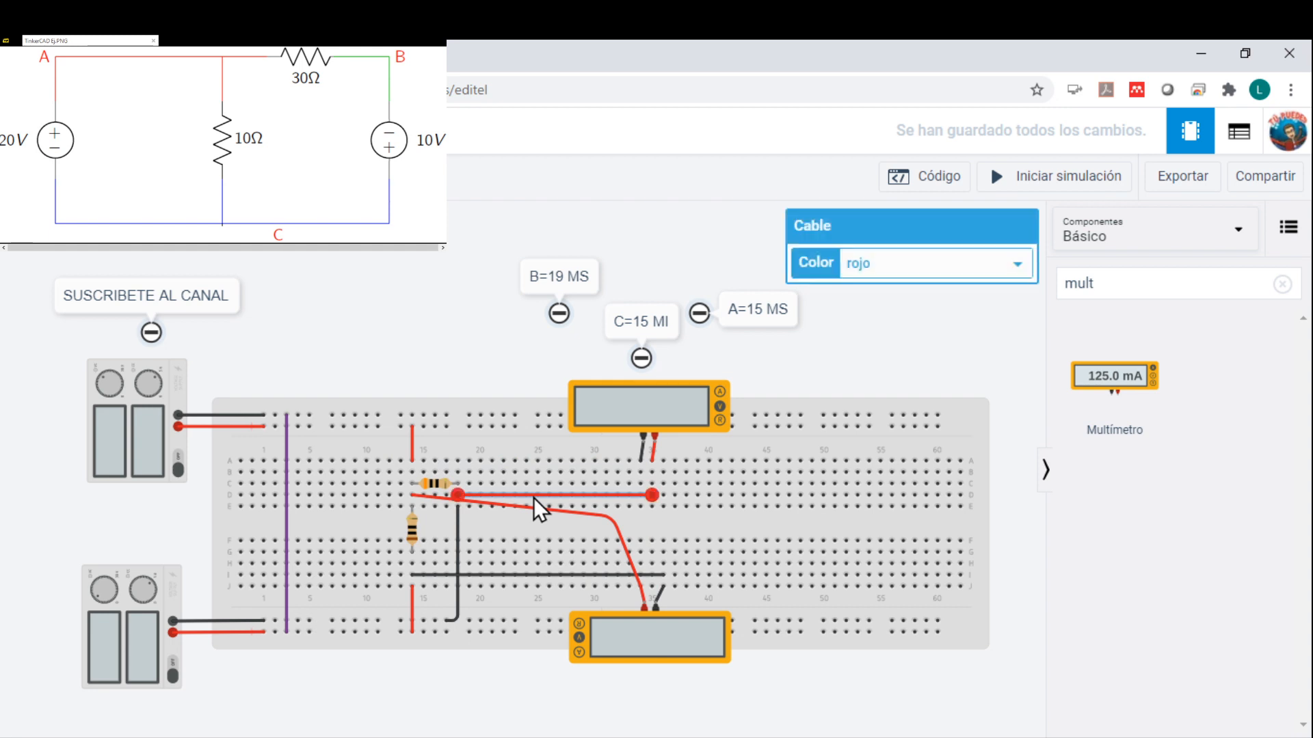
key(Delete)
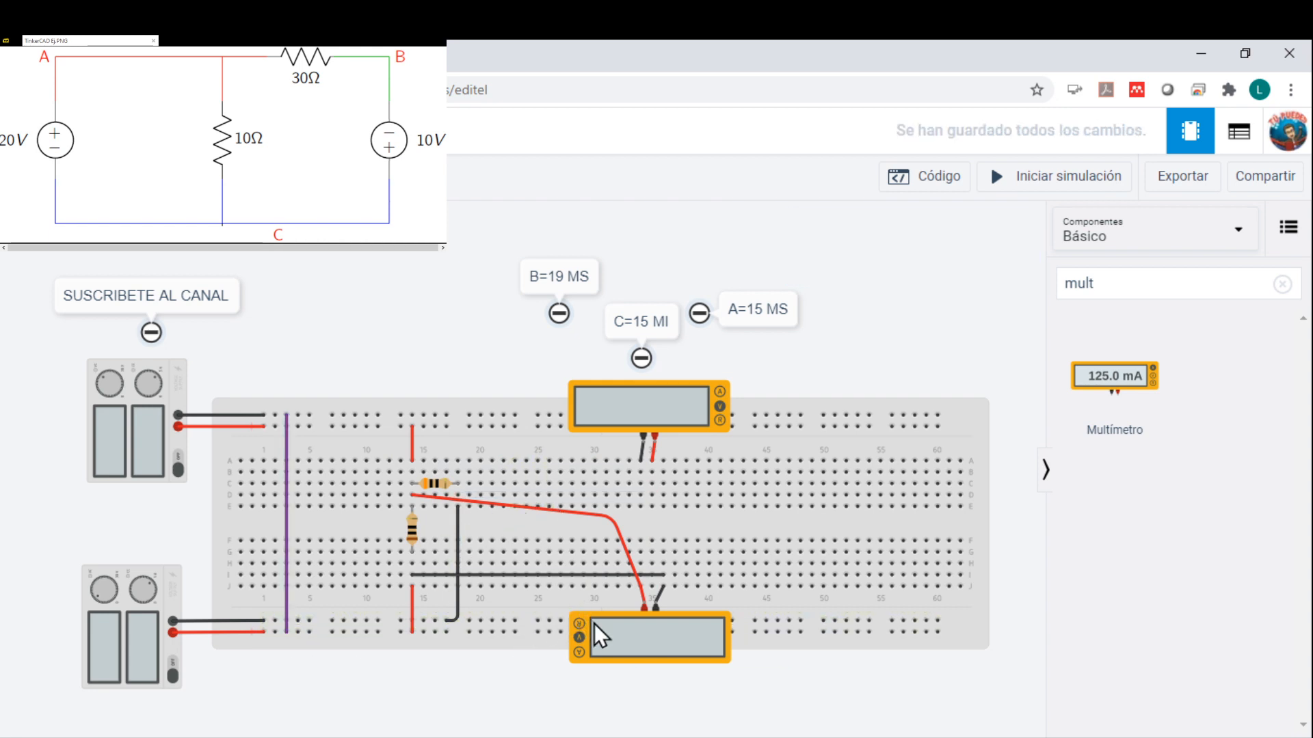
Step: Delete the upper multimeter's black and red probe wires
click(664, 414)
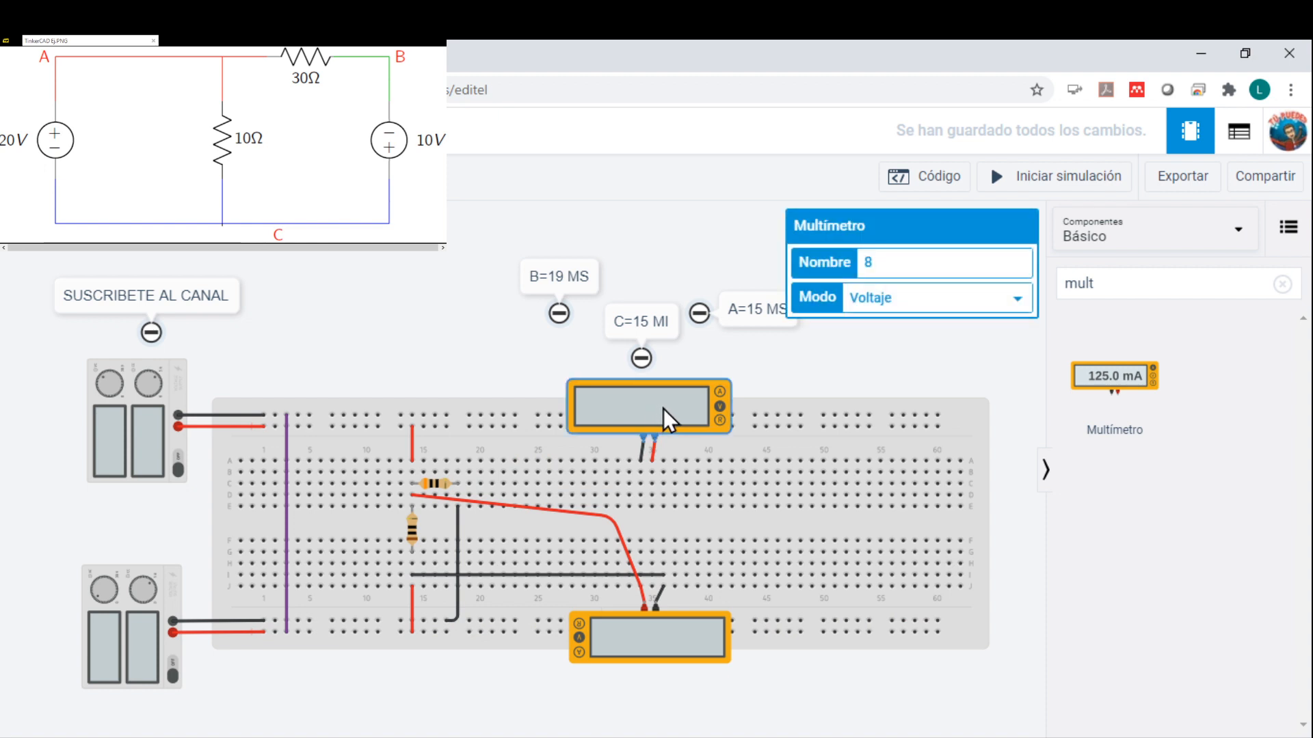
click(642, 440)
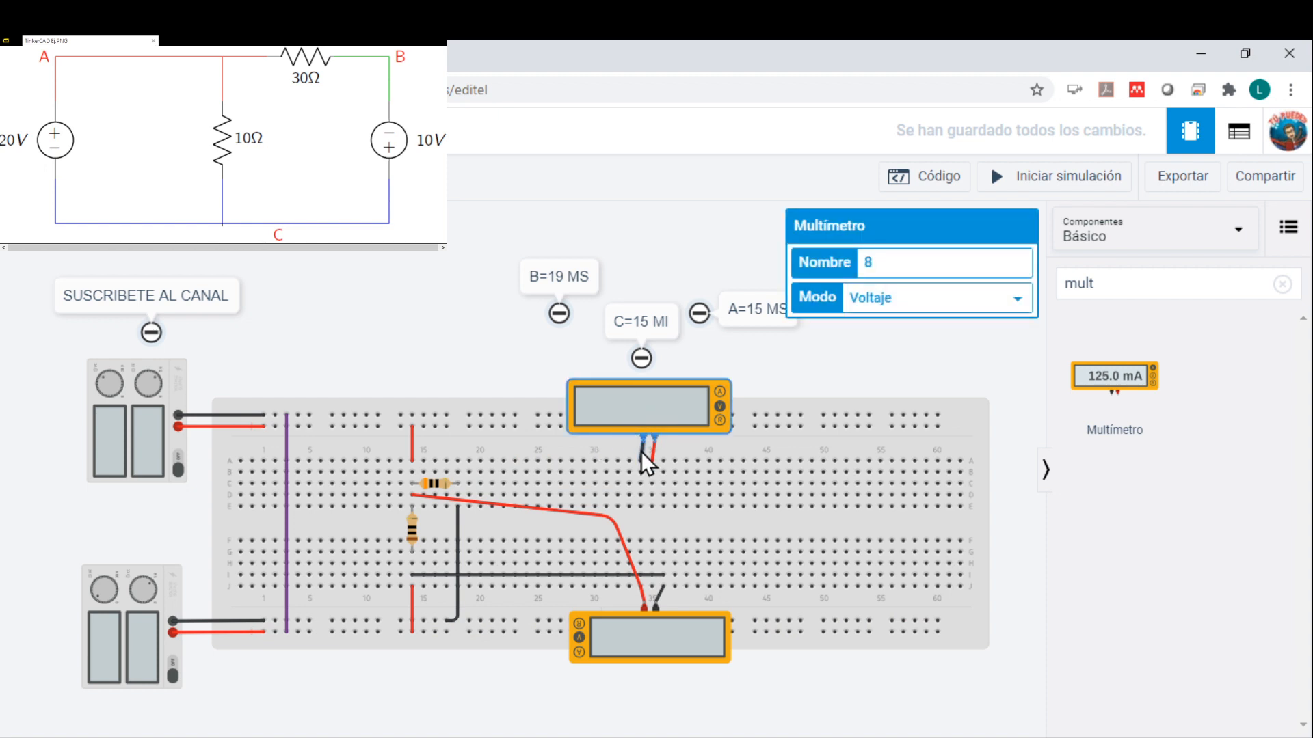
click(641, 460)
click(649, 462)
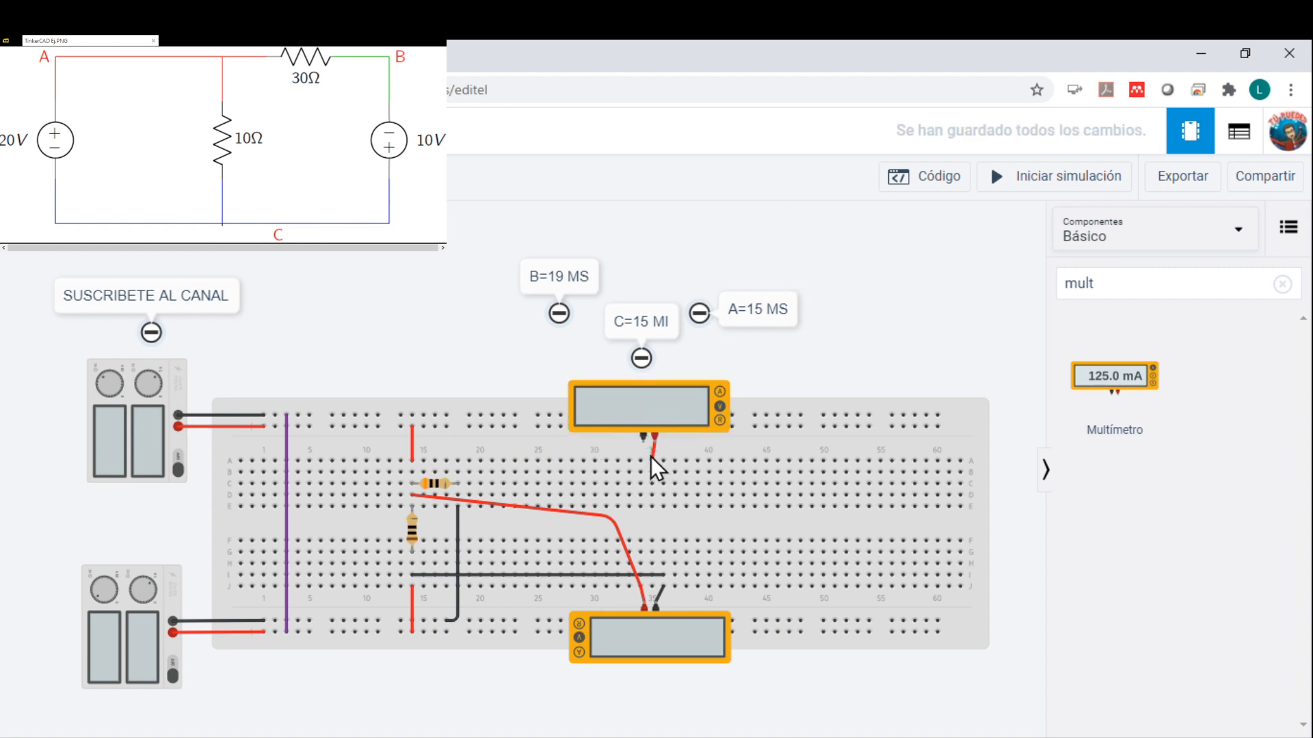
click(655, 442)
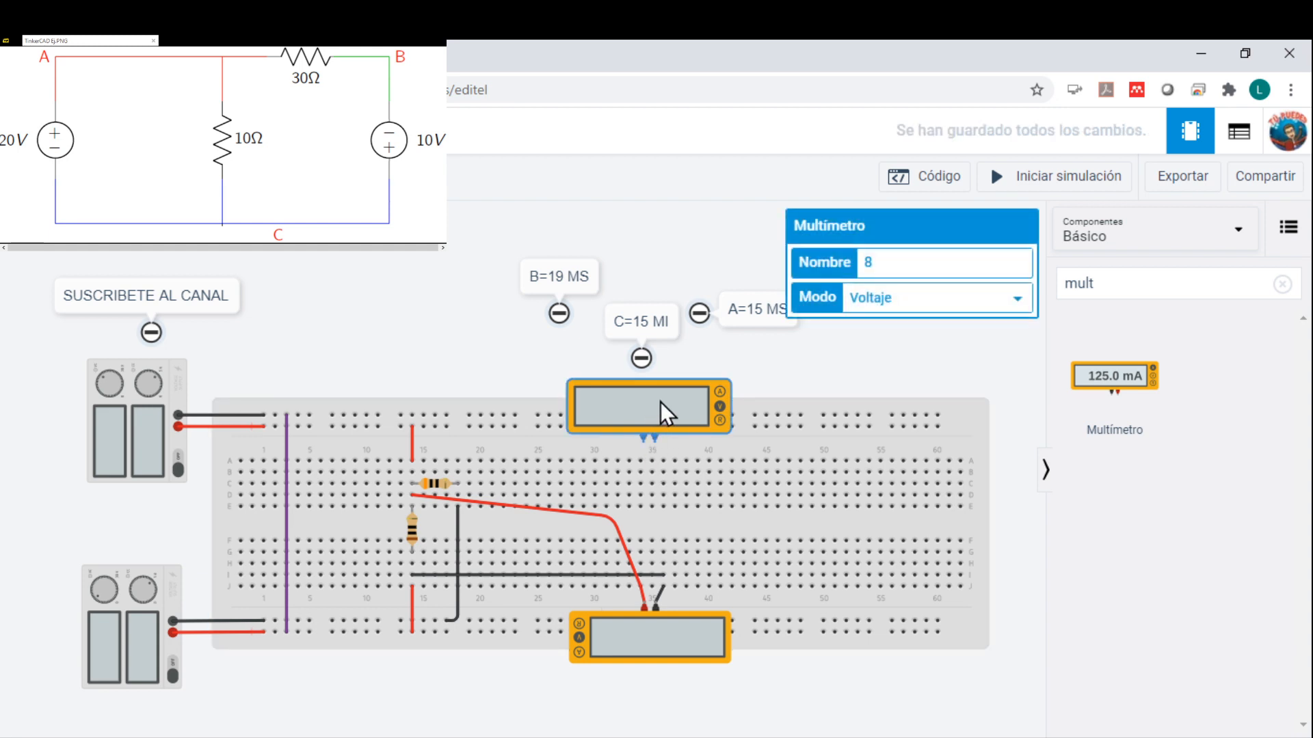
Step: Move the upper multimeter to the breadboard's lower right corner and rotate it 90° so its probes face the power rails
drag(668, 413, 952, 608)
key(r)
key(r)
key(r)
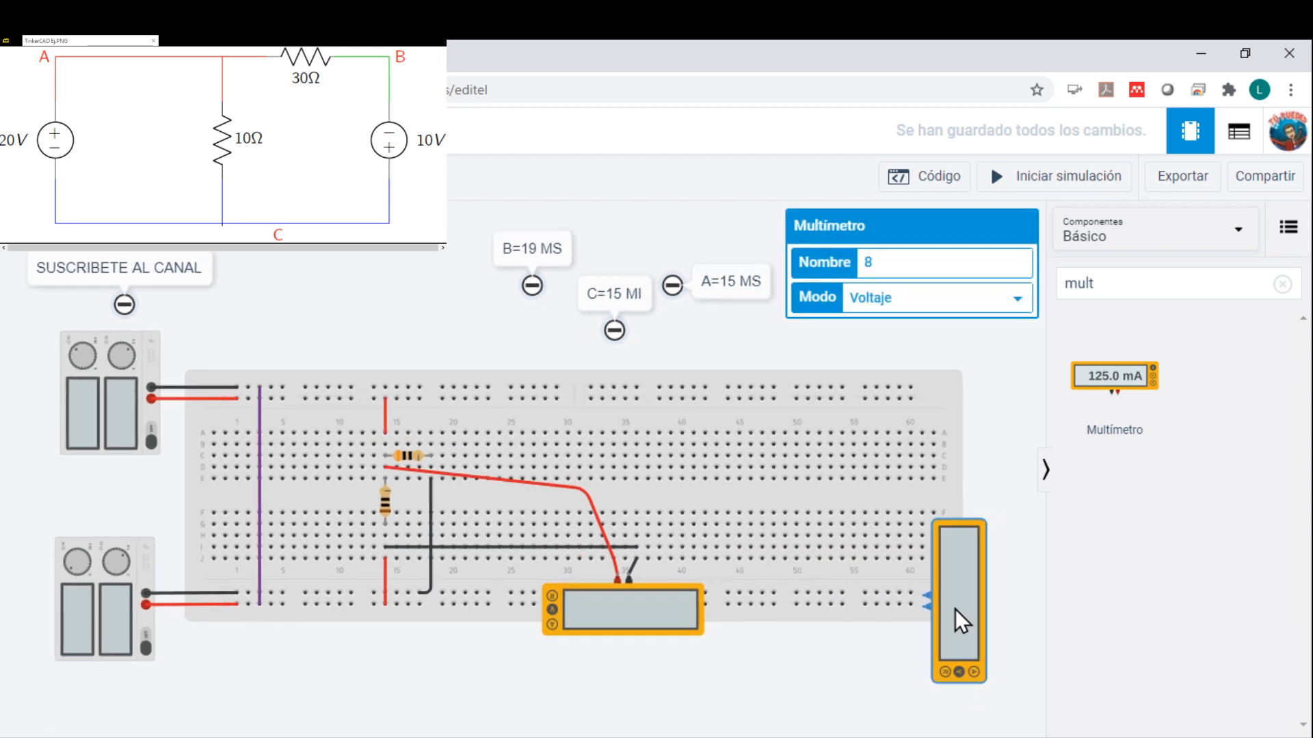
Step: Wire the moved multimeter's positive and negative probes to the right end of the lower positive and negative rails, colouring the positive wire red (rojo)
click(910, 603)
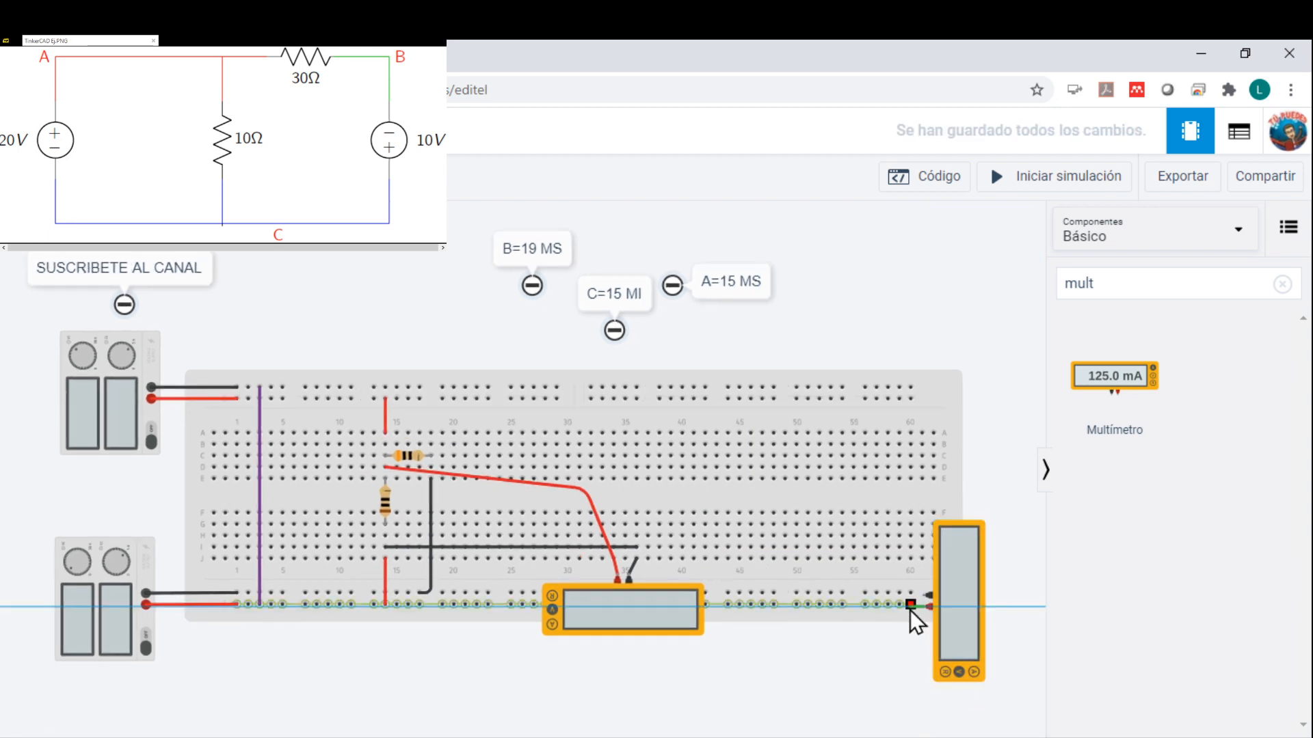
click(924, 596)
click(926, 597)
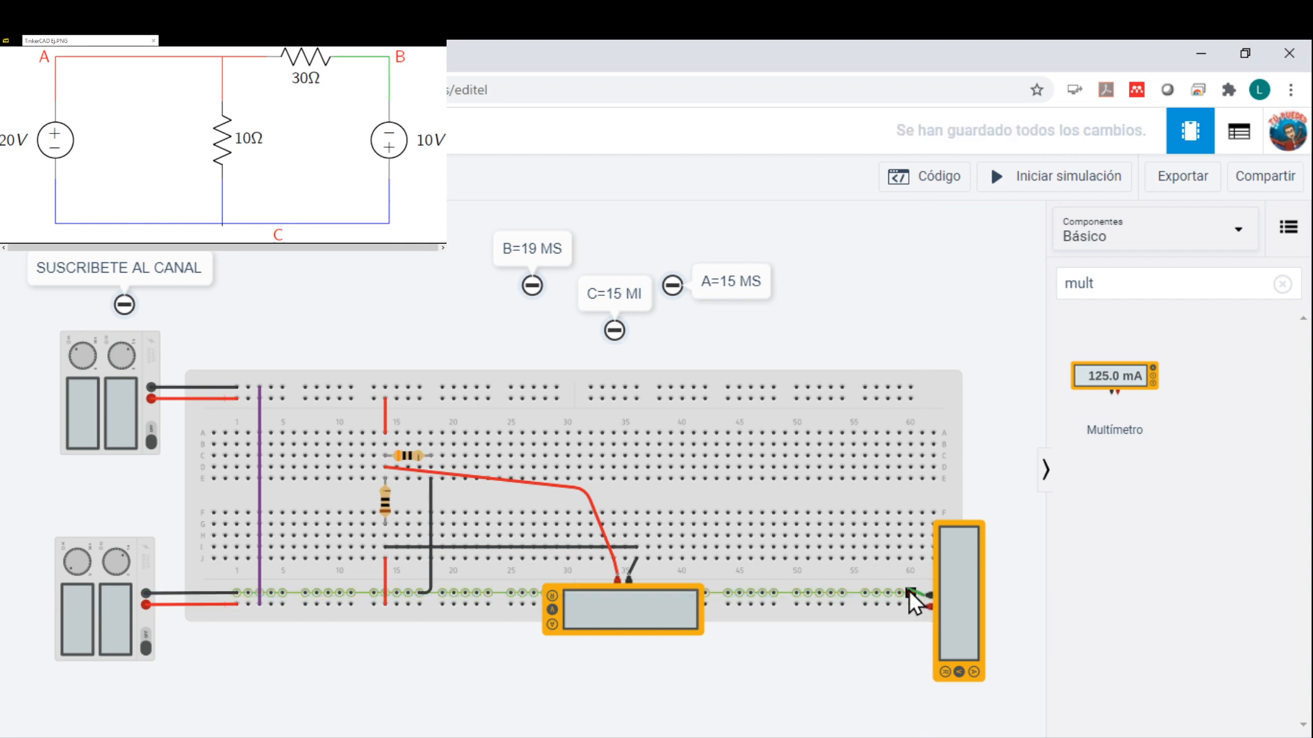
click(914, 593)
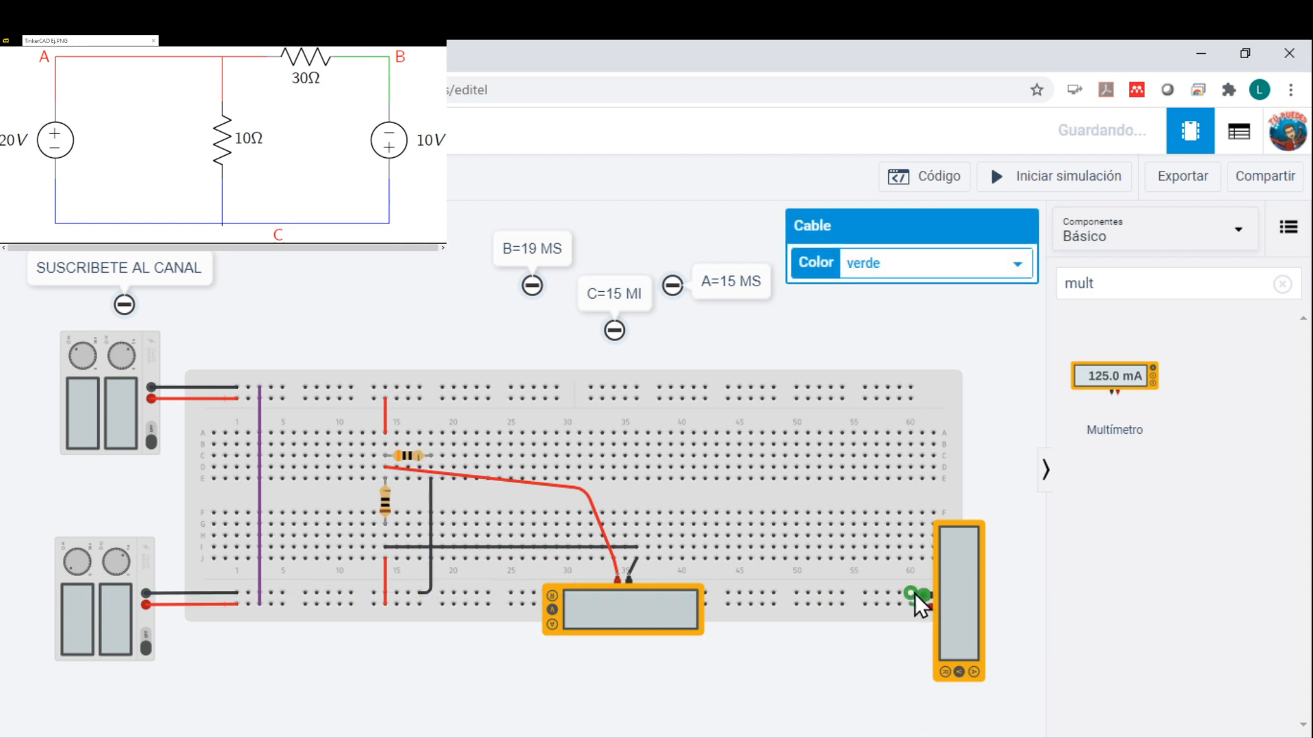
click(919, 610)
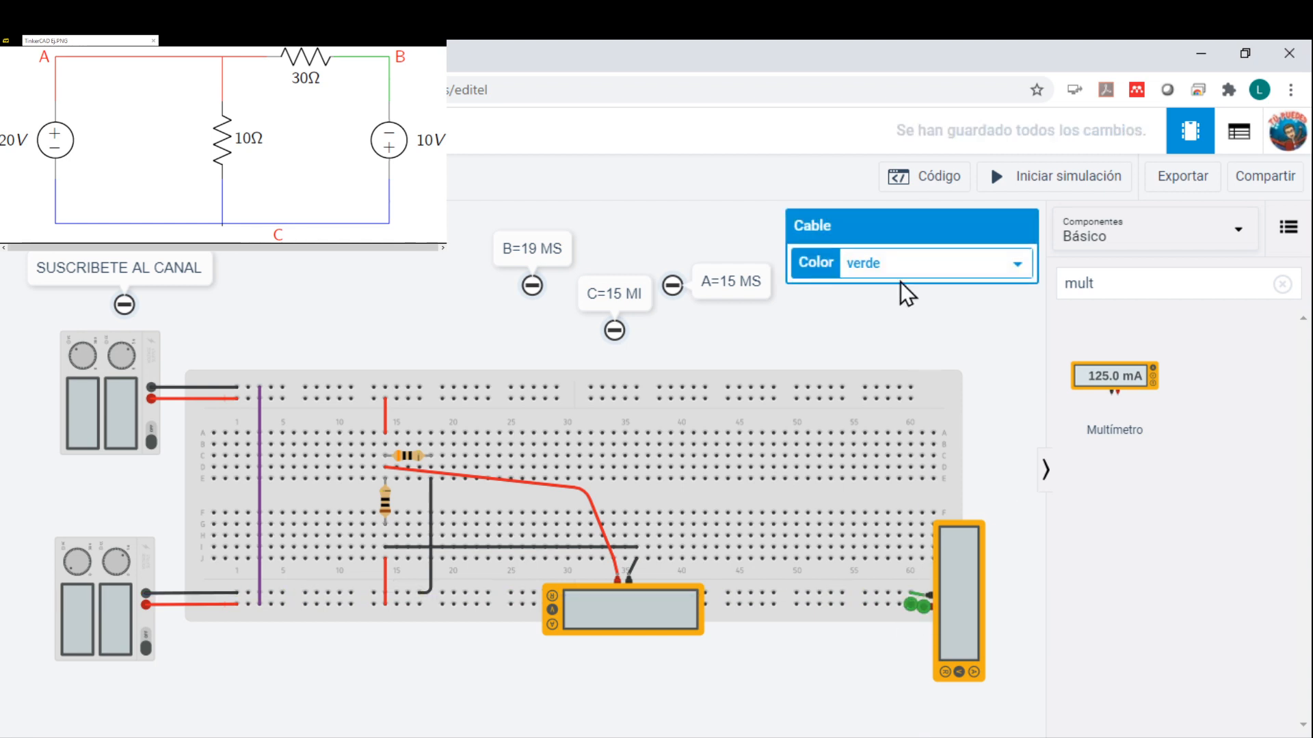
click(880, 312)
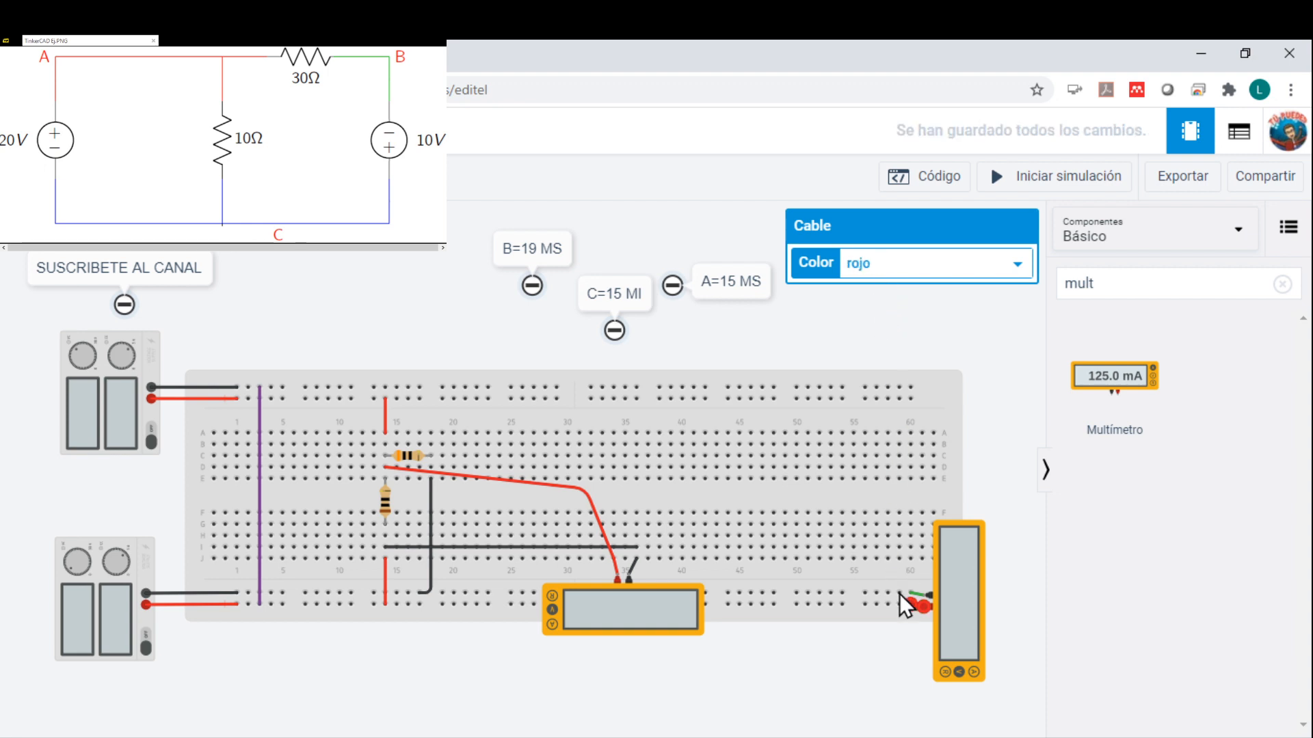
Step: Colour the lower-right multimeter's negative probe wire black (negro)
click(923, 595)
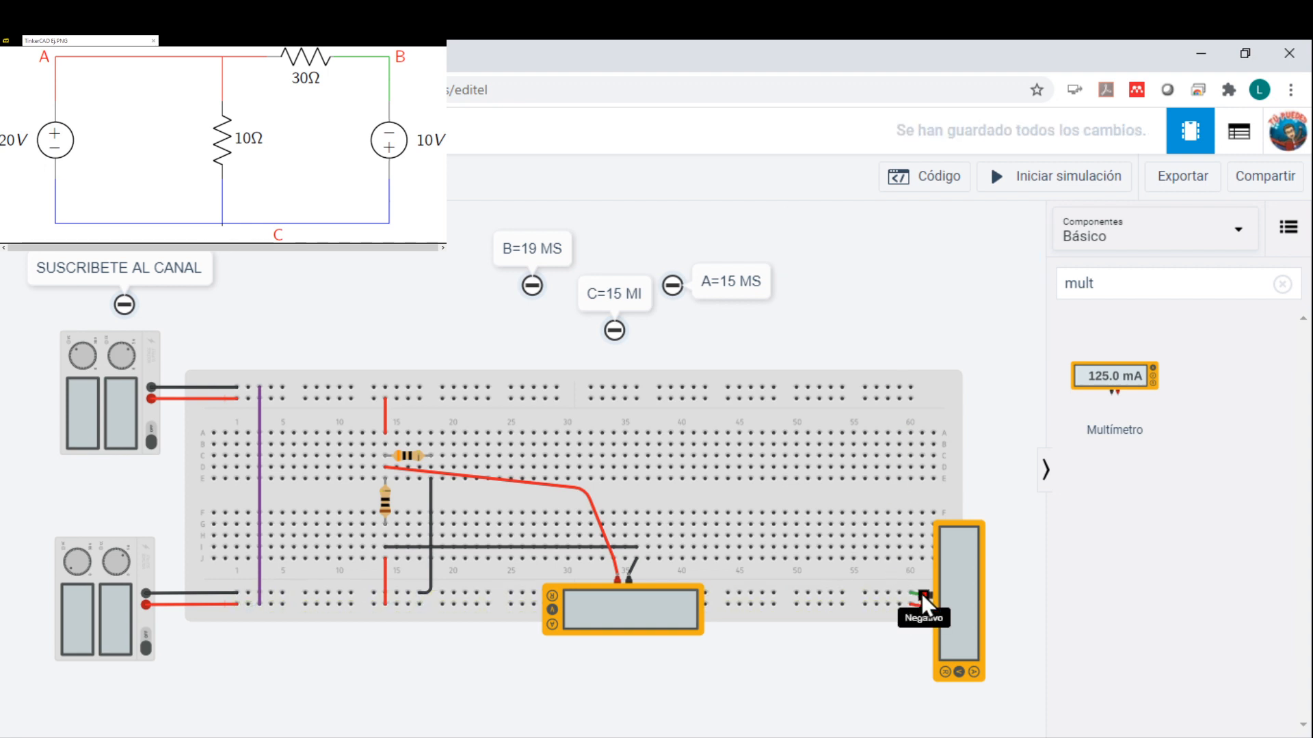
click(922, 604)
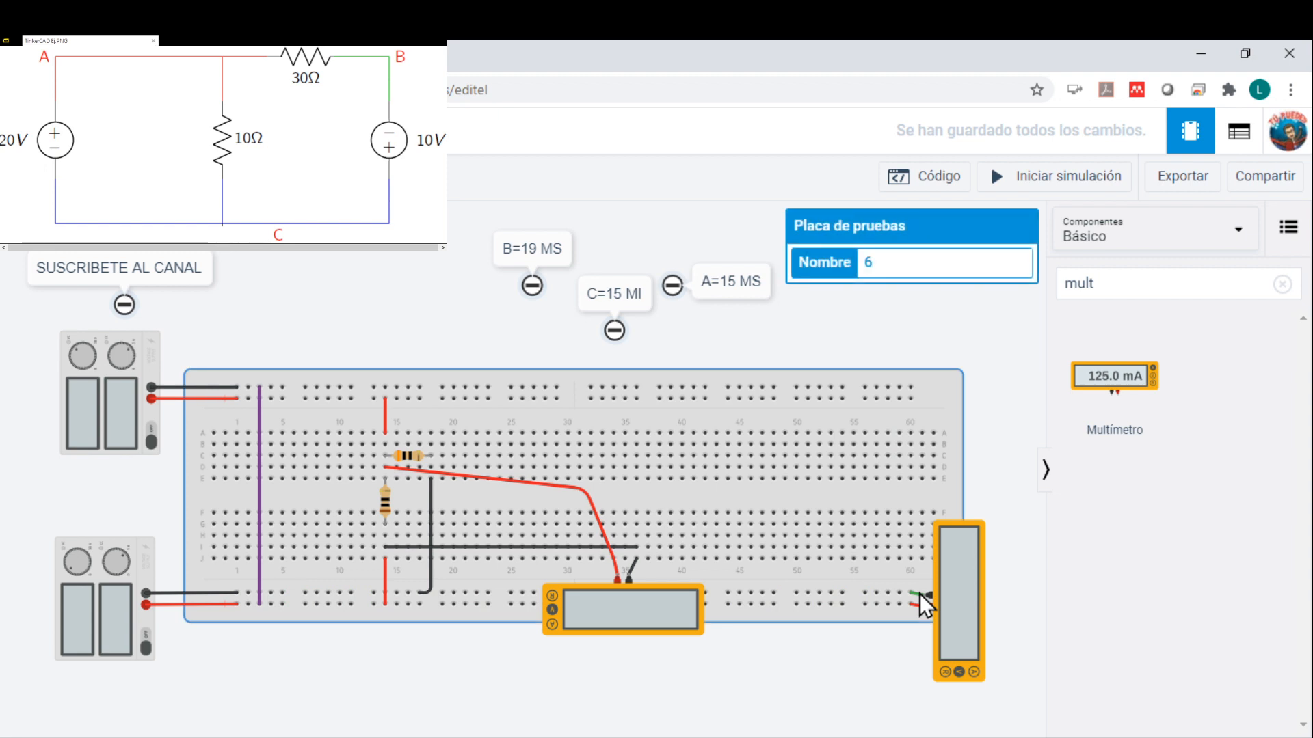
click(917, 594)
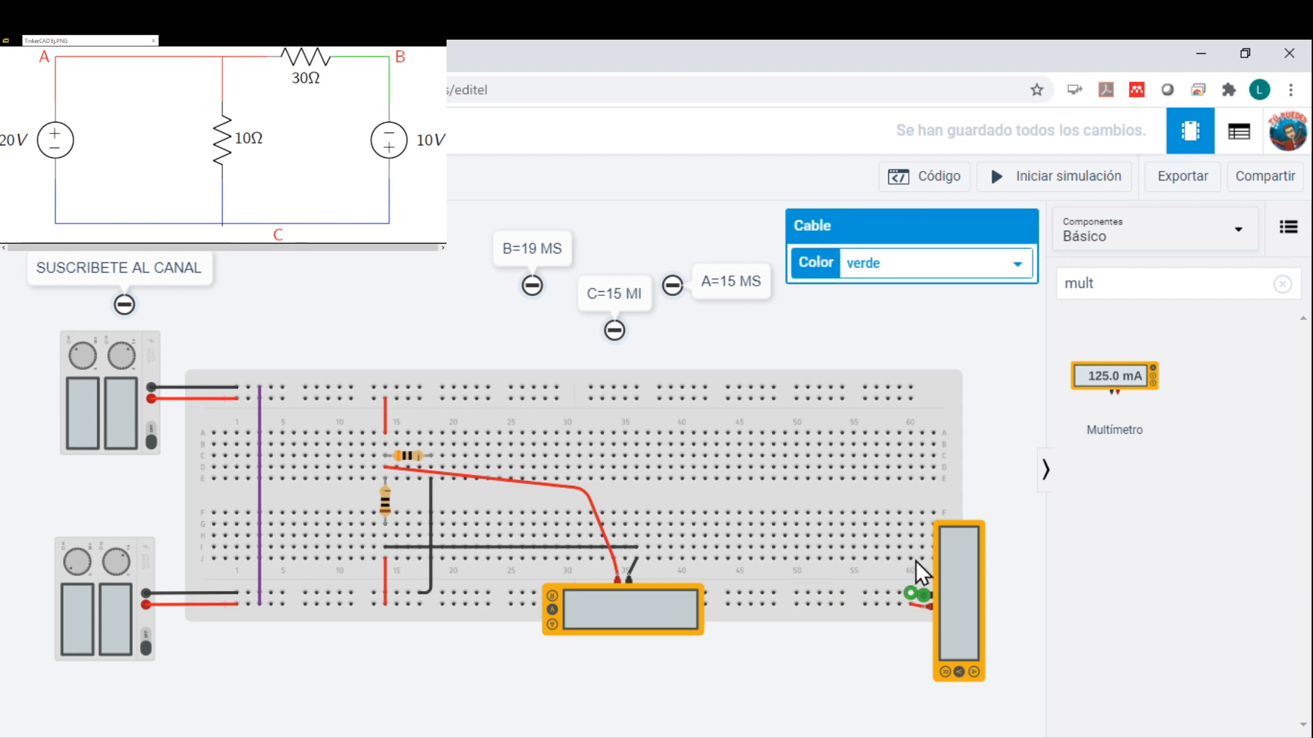
click(908, 277)
click(900, 302)
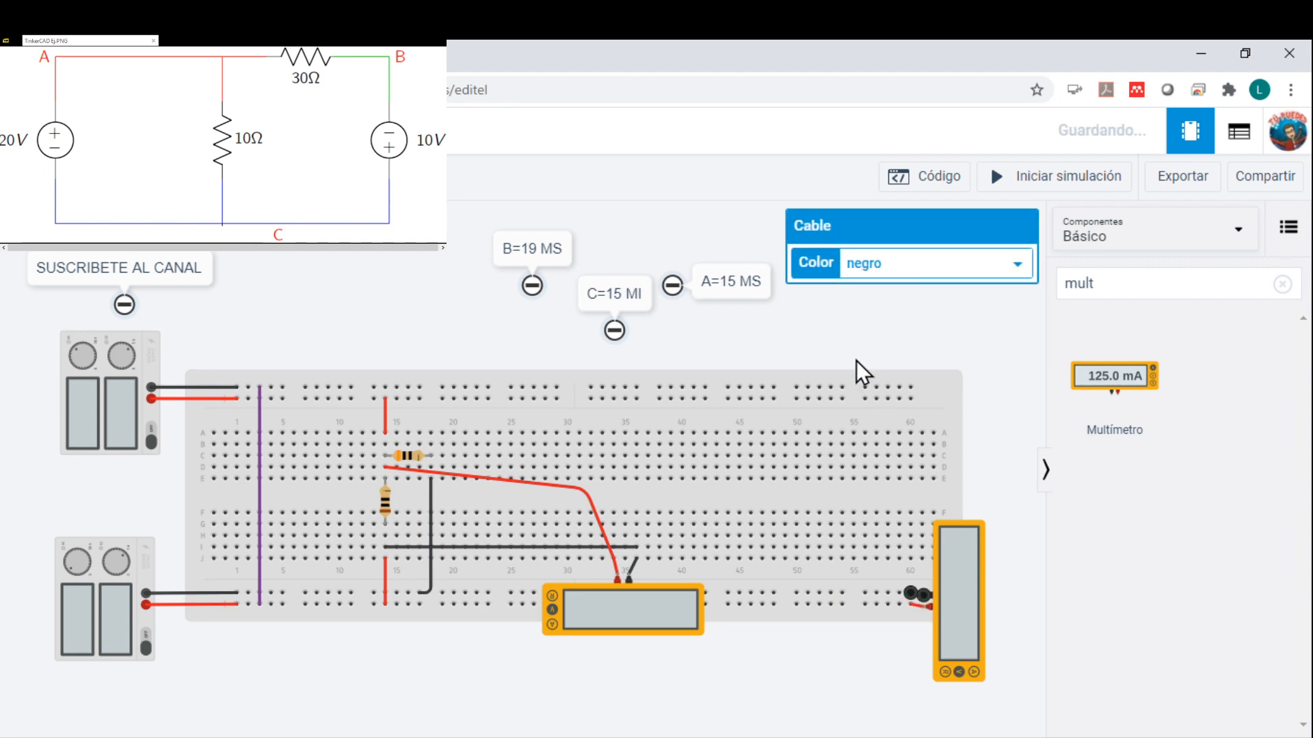
click(487, 316)
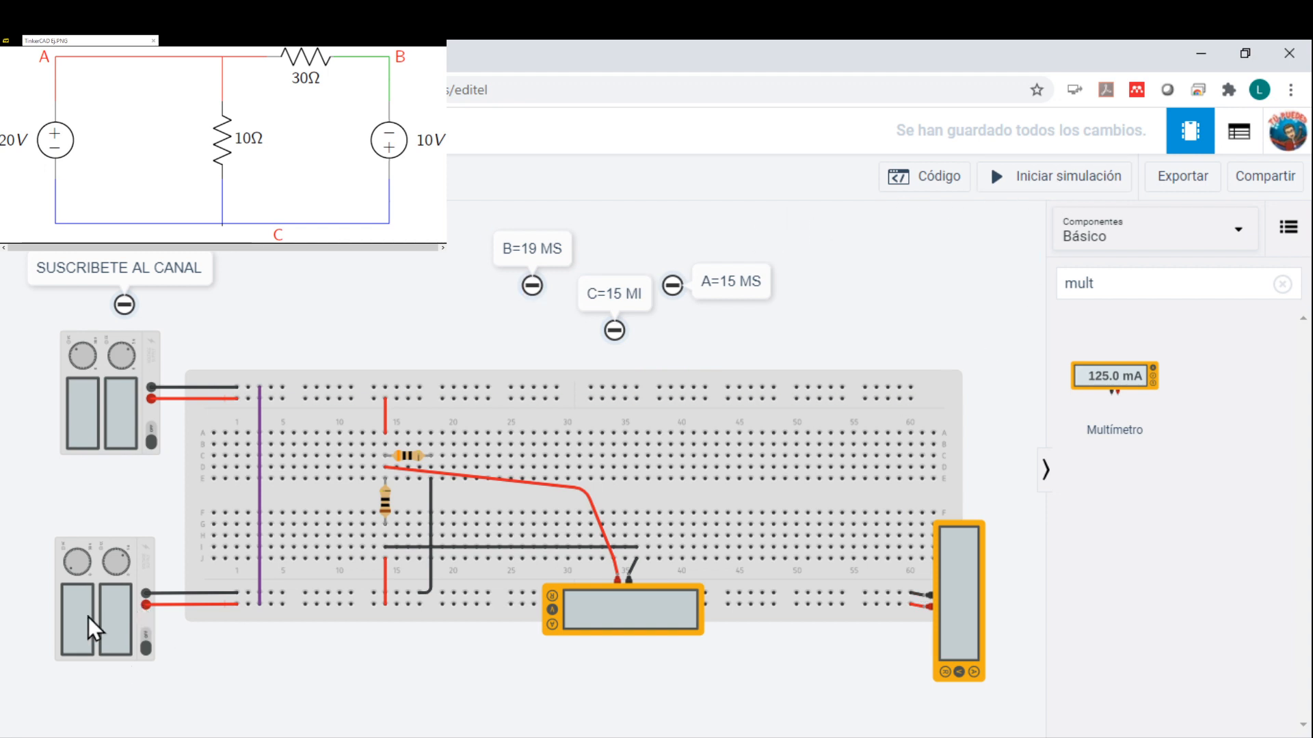
Step: Run the simulation to measure the voltages at the lower rails and across the 10 Ω resistor with the two multimeters
click(955, 615)
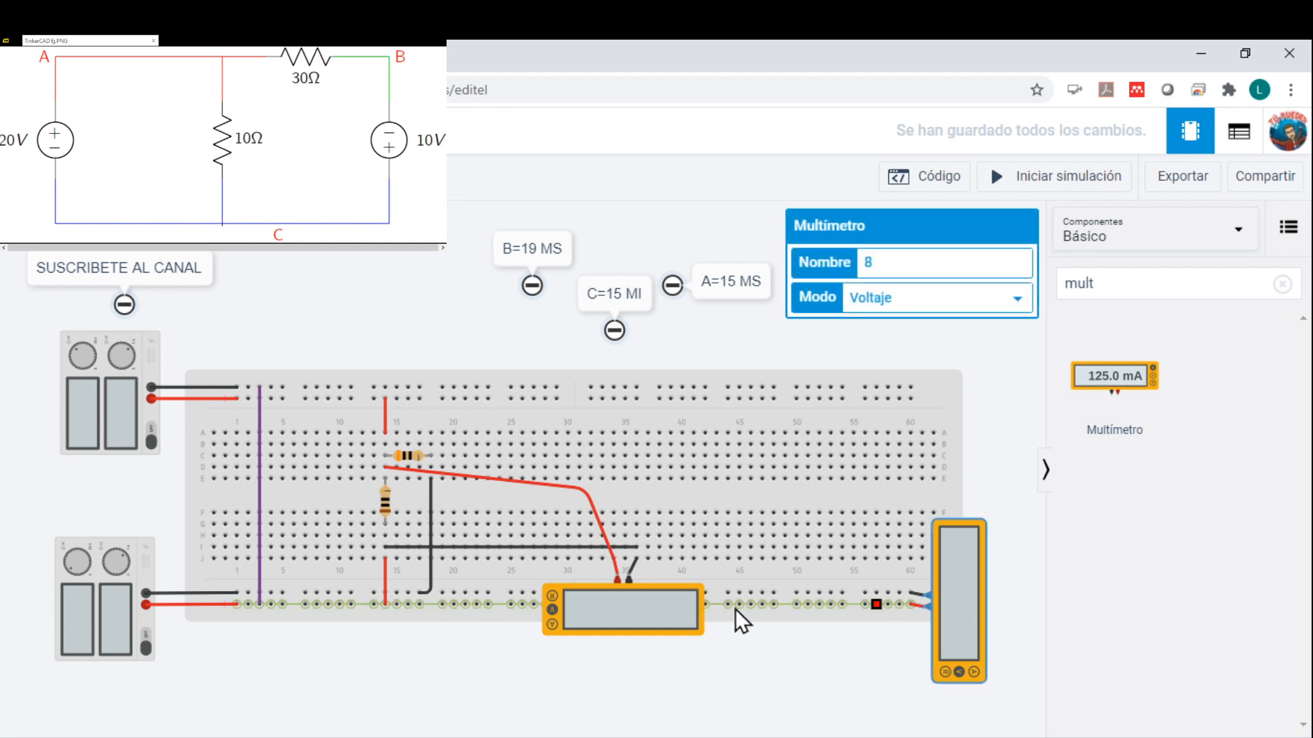
click(633, 616)
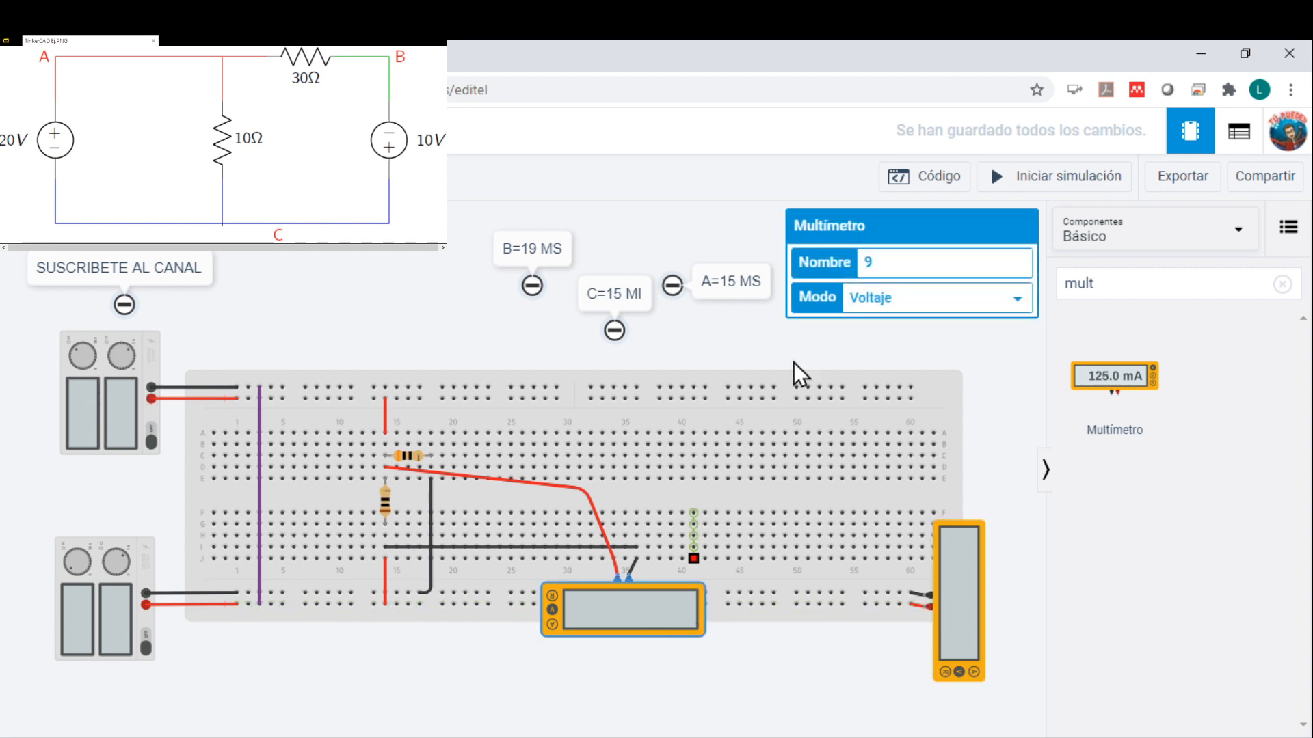
click(1012, 193)
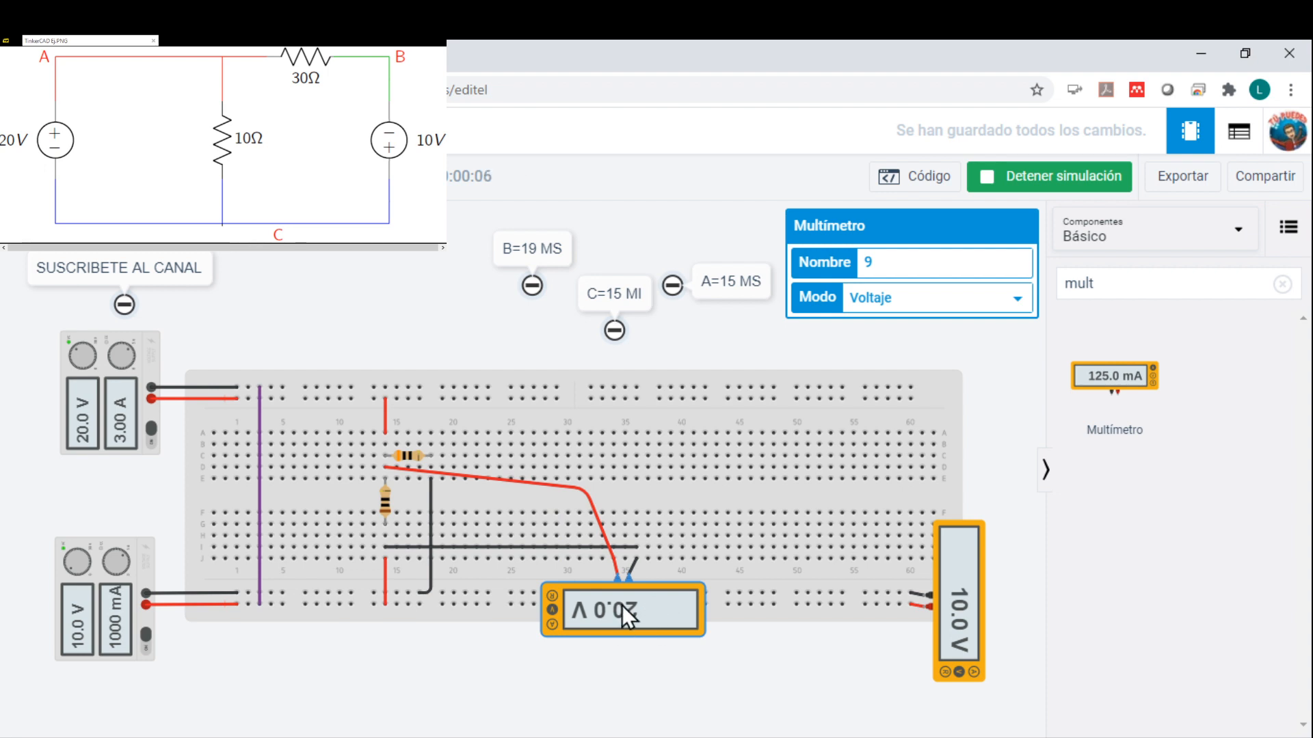
Step: Stop the simulation and delete the bent red wire between row D near the resistors and the lower multimeter's positive probe connection
click(1056, 183)
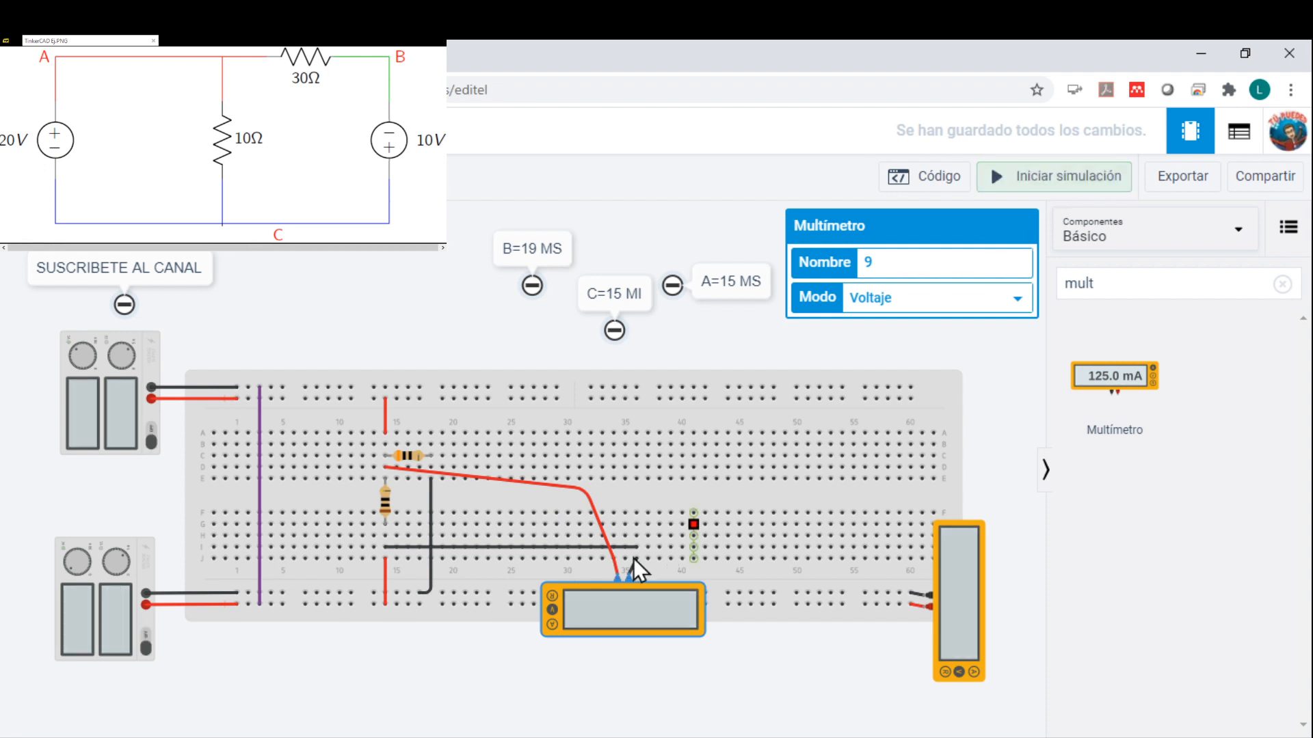
click(578, 490)
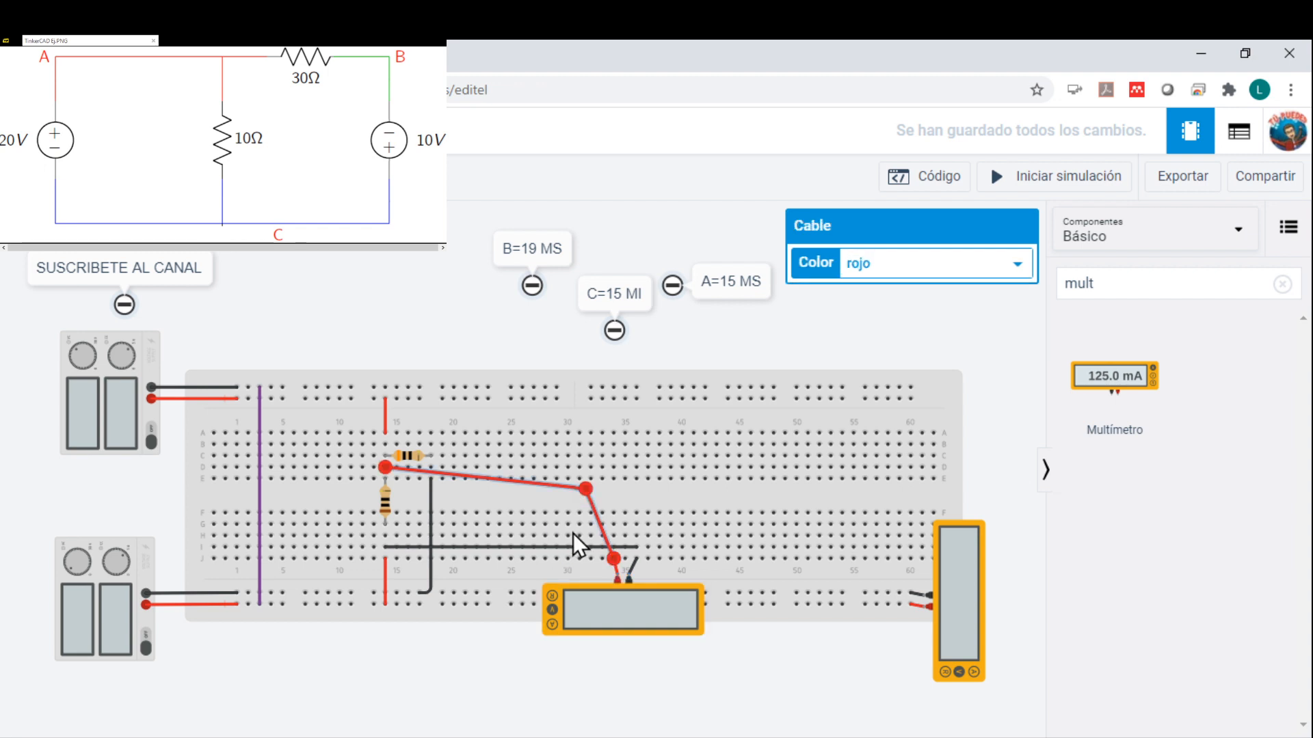
key(Delete)
click(630, 576)
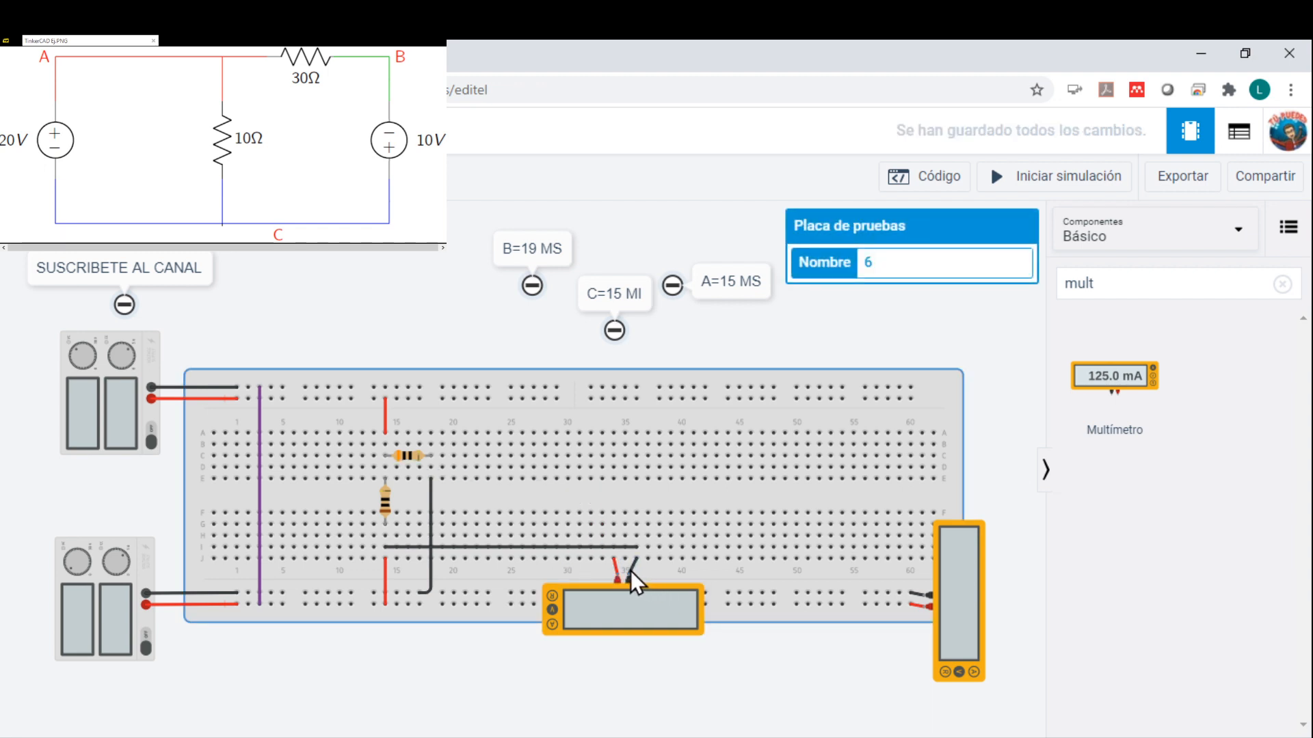
key(Delete)
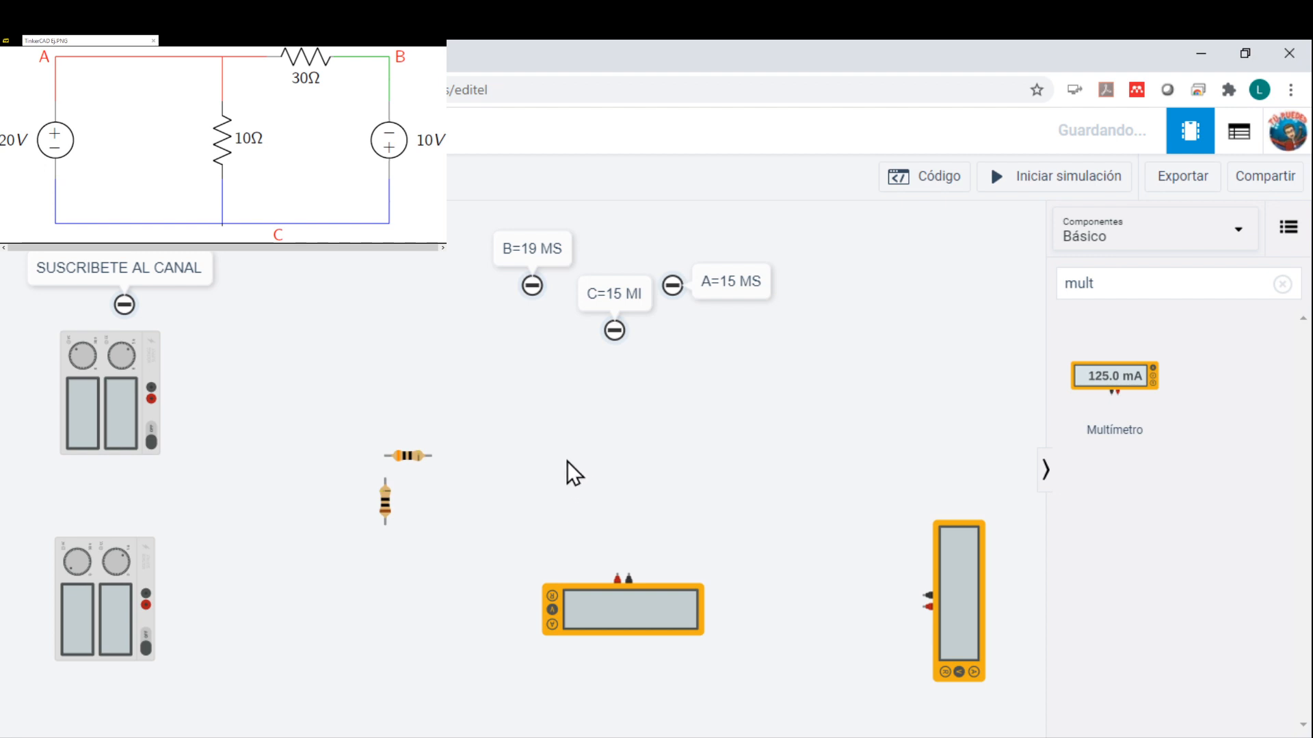
key(ctrl+z)
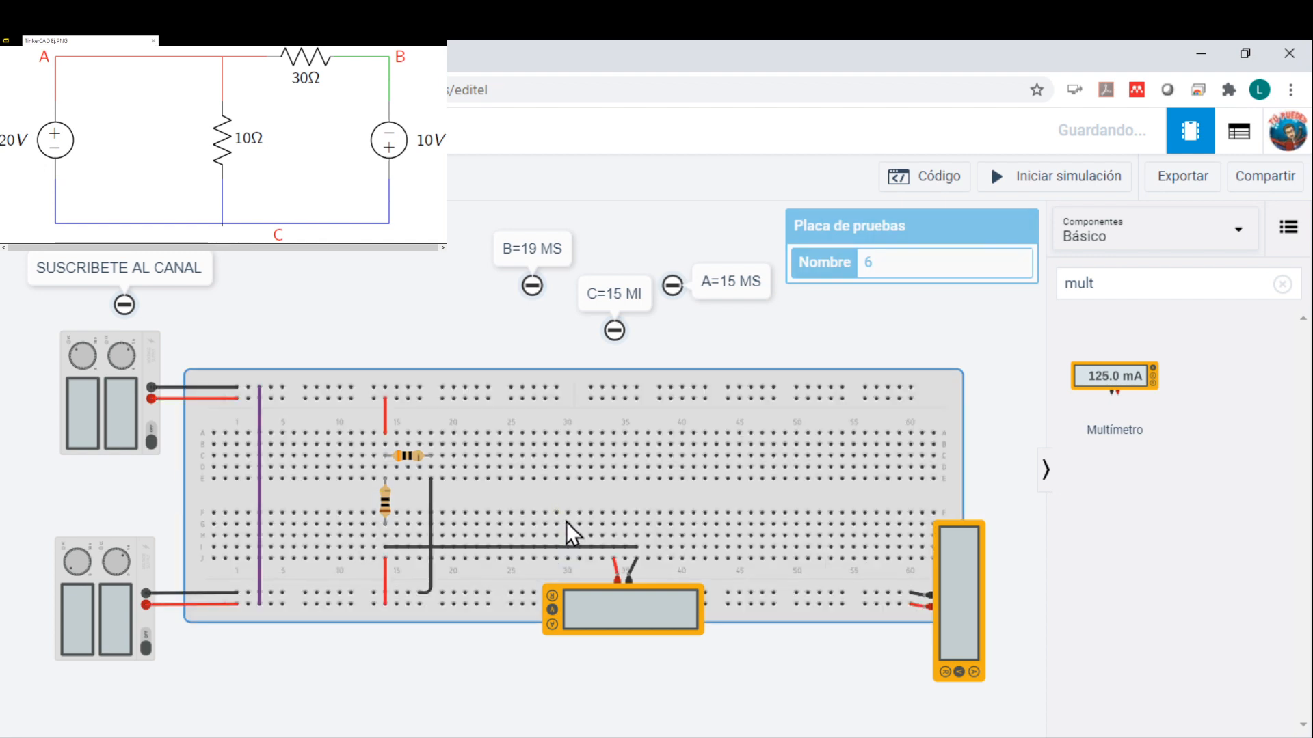
Step: Delete the short black and red probe wires of the horizontal multimeter below the breadboard
click(636, 559)
click(629, 574)
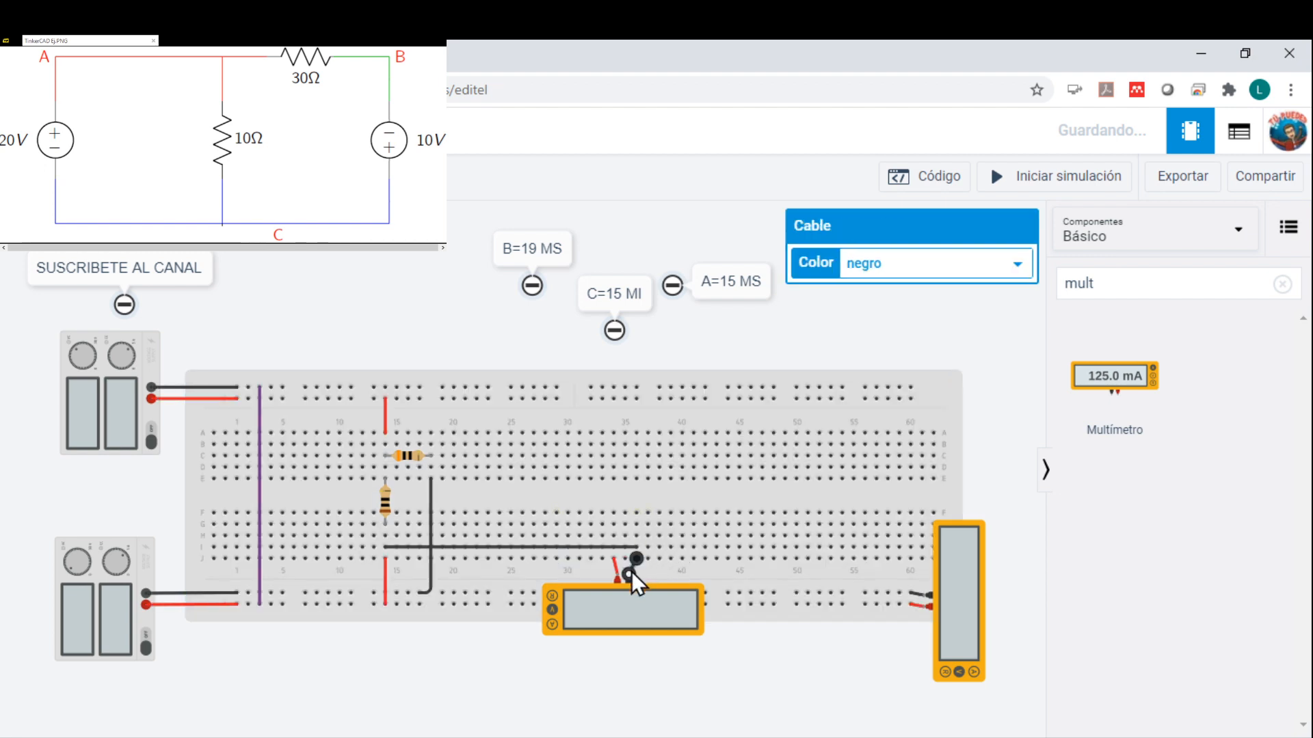
key(Delete)
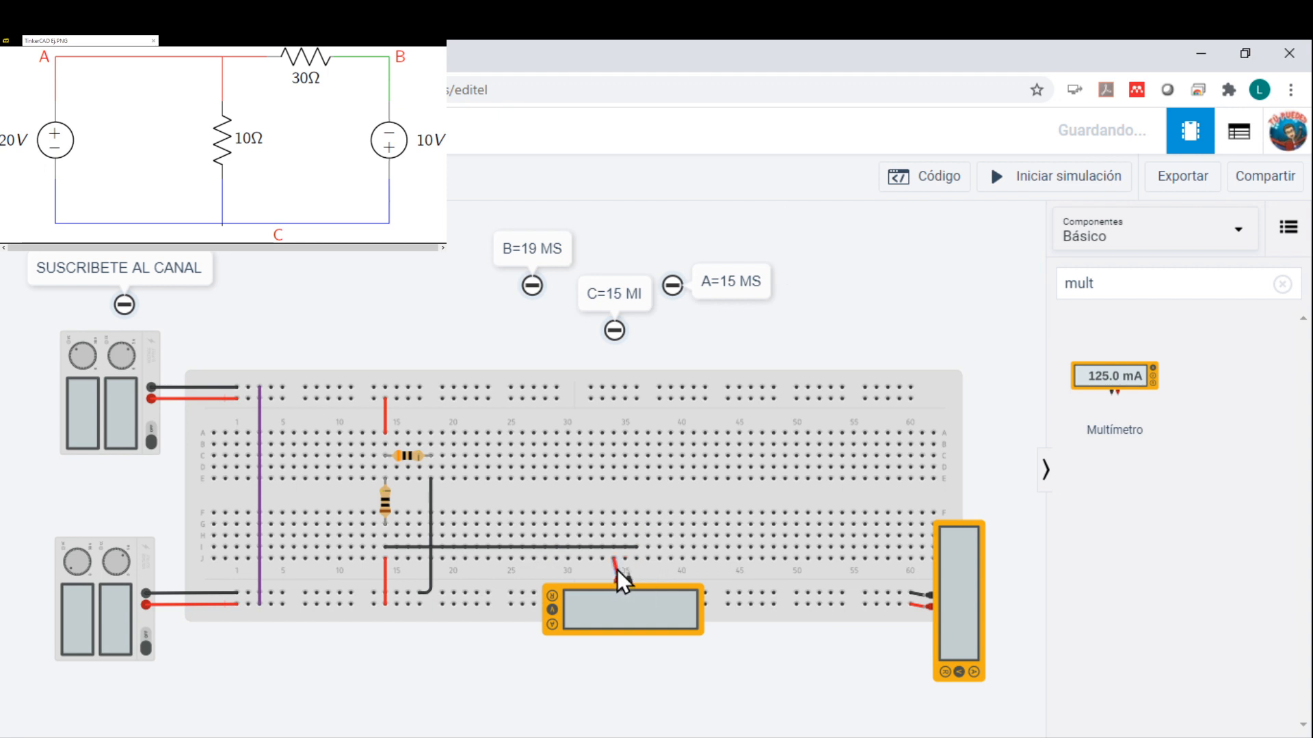
click(617, 566)
key(Delete)
Step: Move the disconnected multimeter to the breadboard's upper right corner and rotate it upright so its probes face the upper power rails
drag(639, 617, 703, 447)
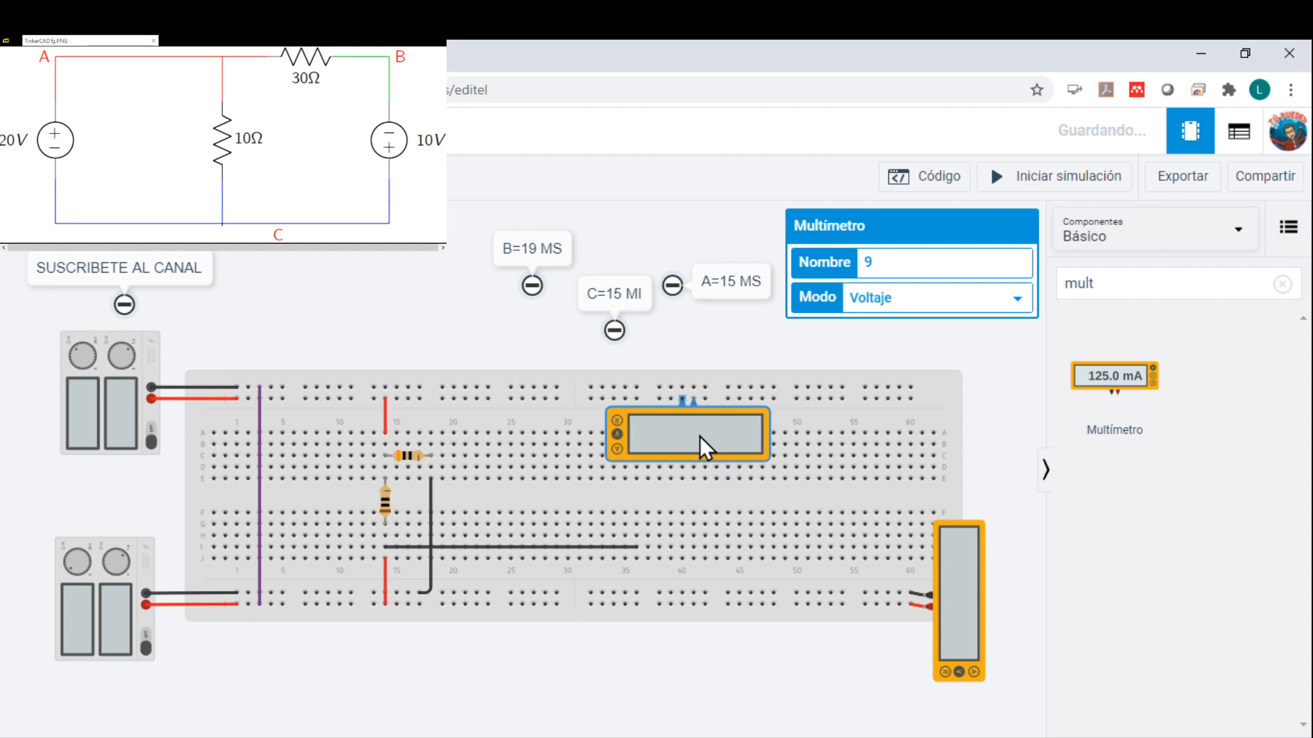
key(r)
key(r)
key(r)
key(r)
key(r)
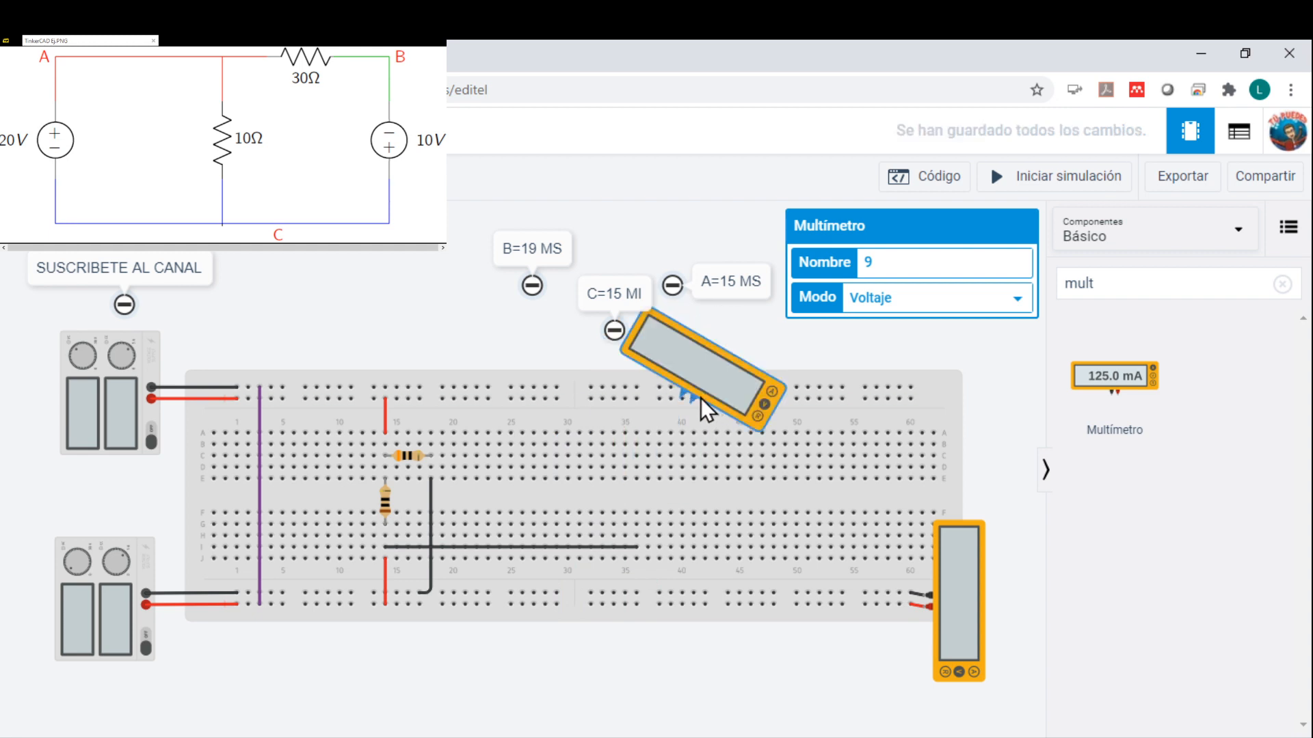
key(r)
key(r)
drag(712, 434, 950, 430)
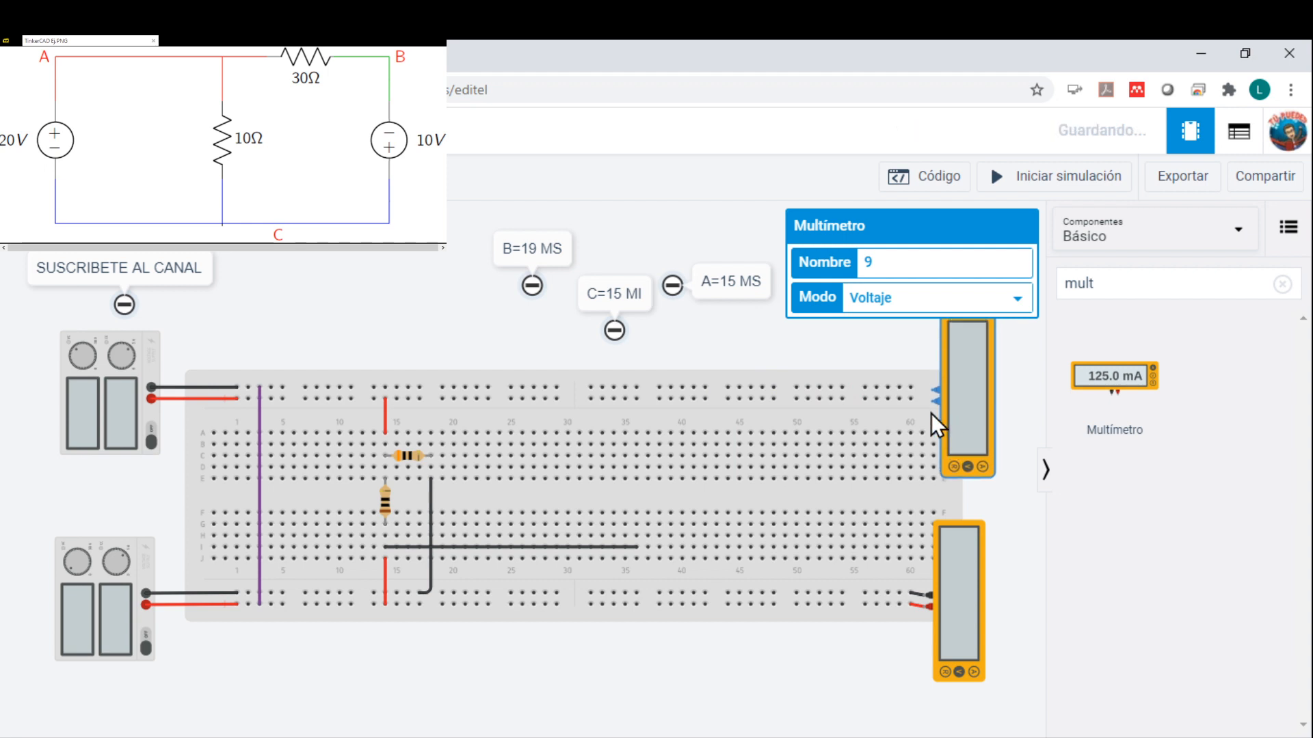
click(930, 412)
click(934, 403)
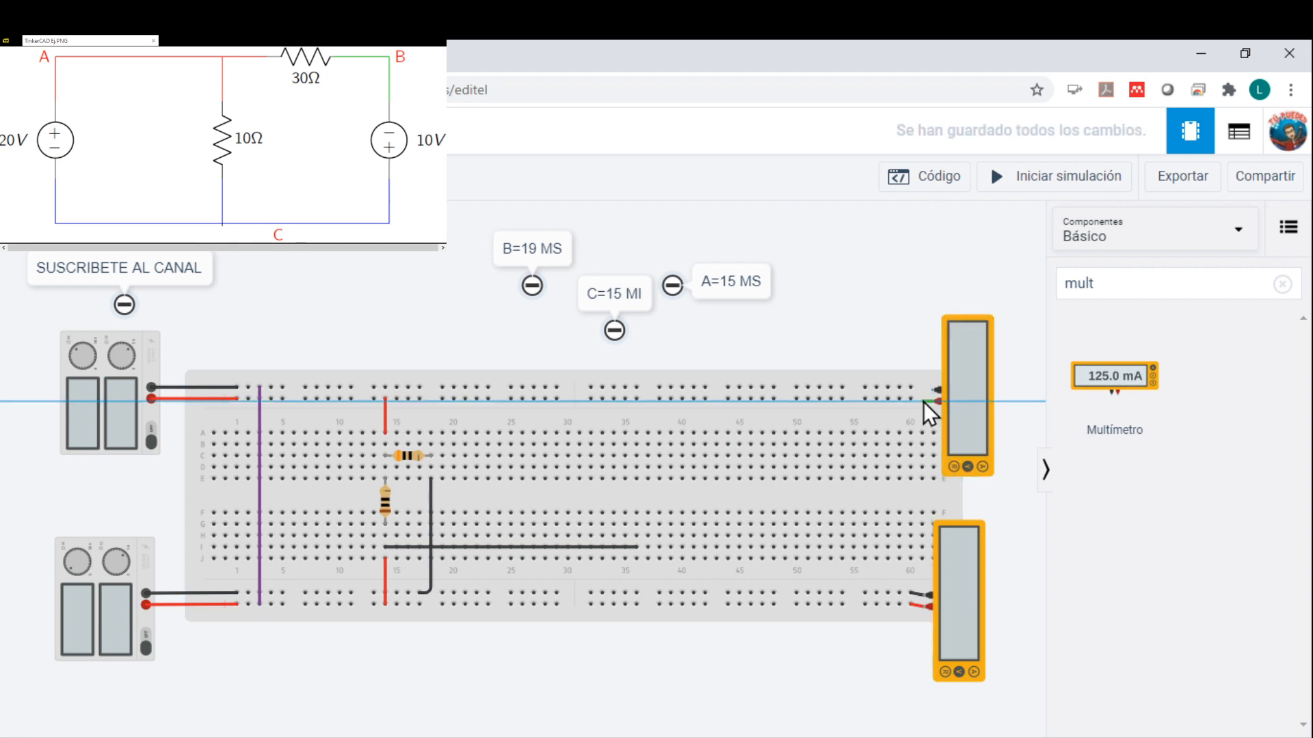
click(908, 401)
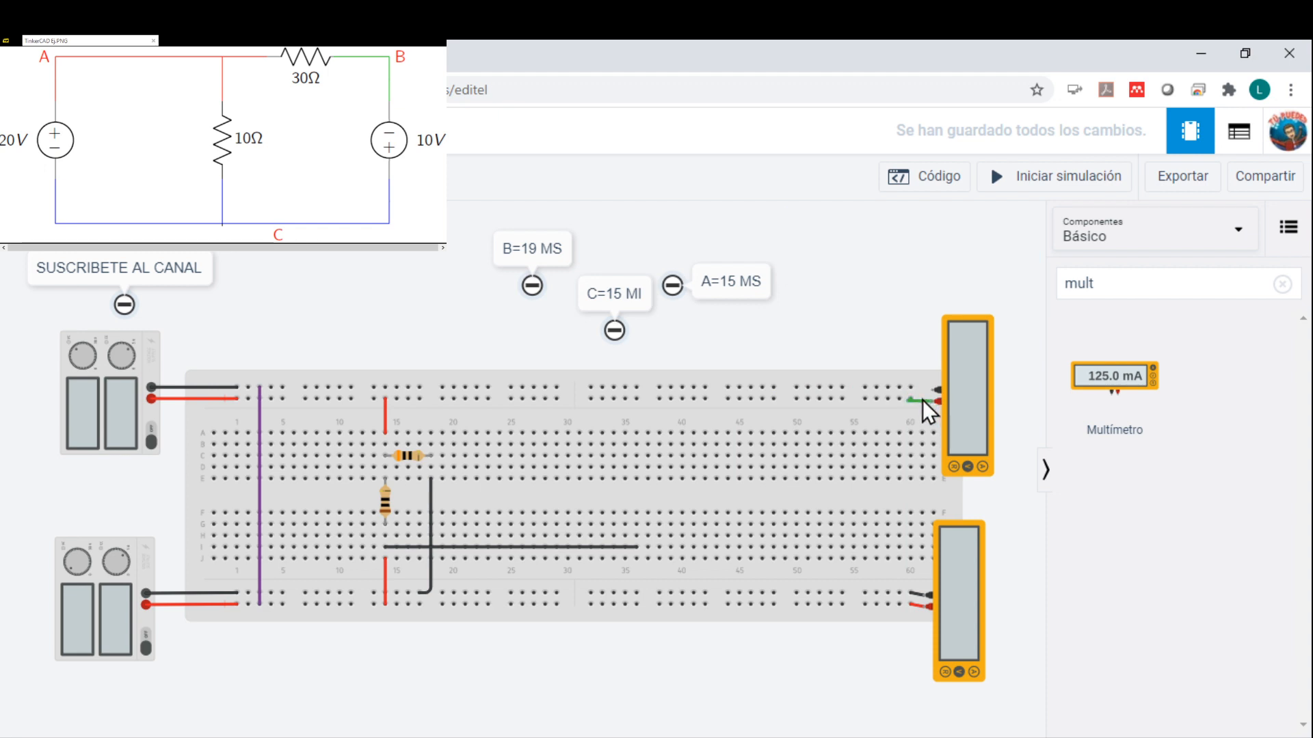
click(926, 413)
click(920, 403)
key(Delete)
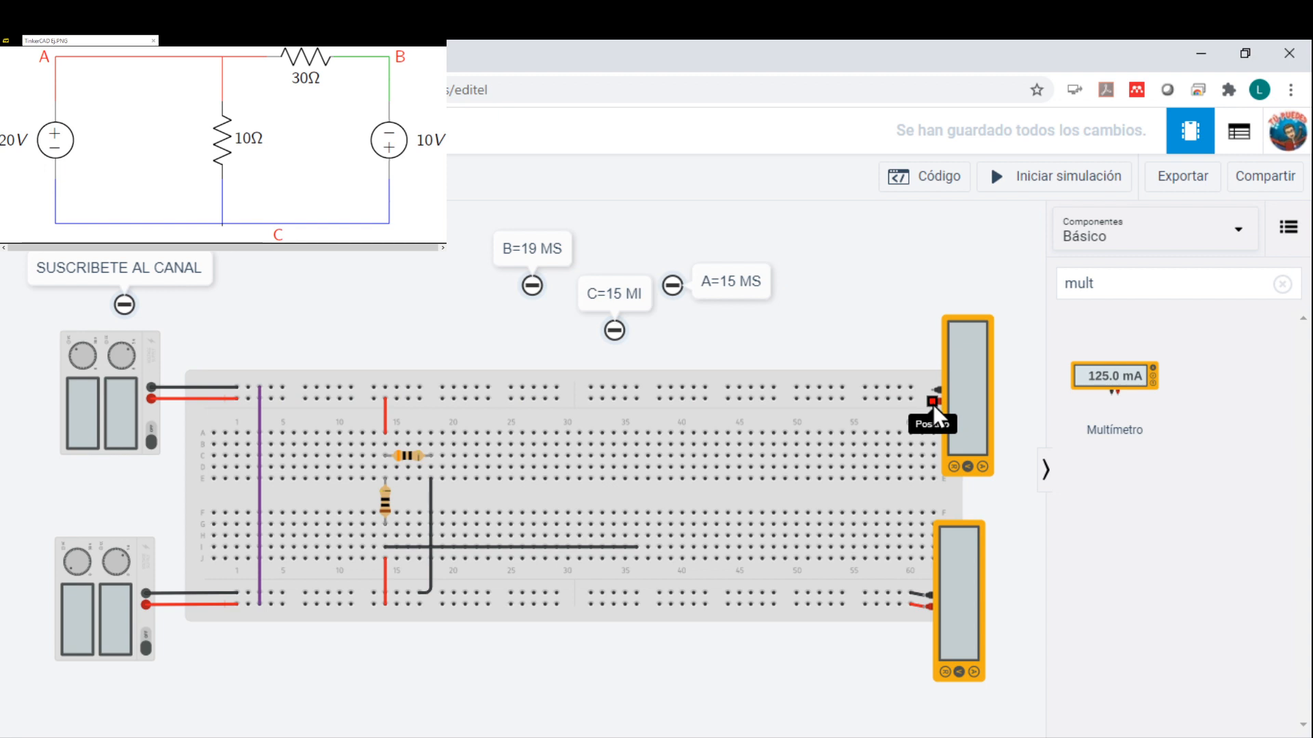
Step: Wire the upper multimeter's positive and negative probes to the right end of the upper positive and negative rails
click(910, 400)
click(910, 401)
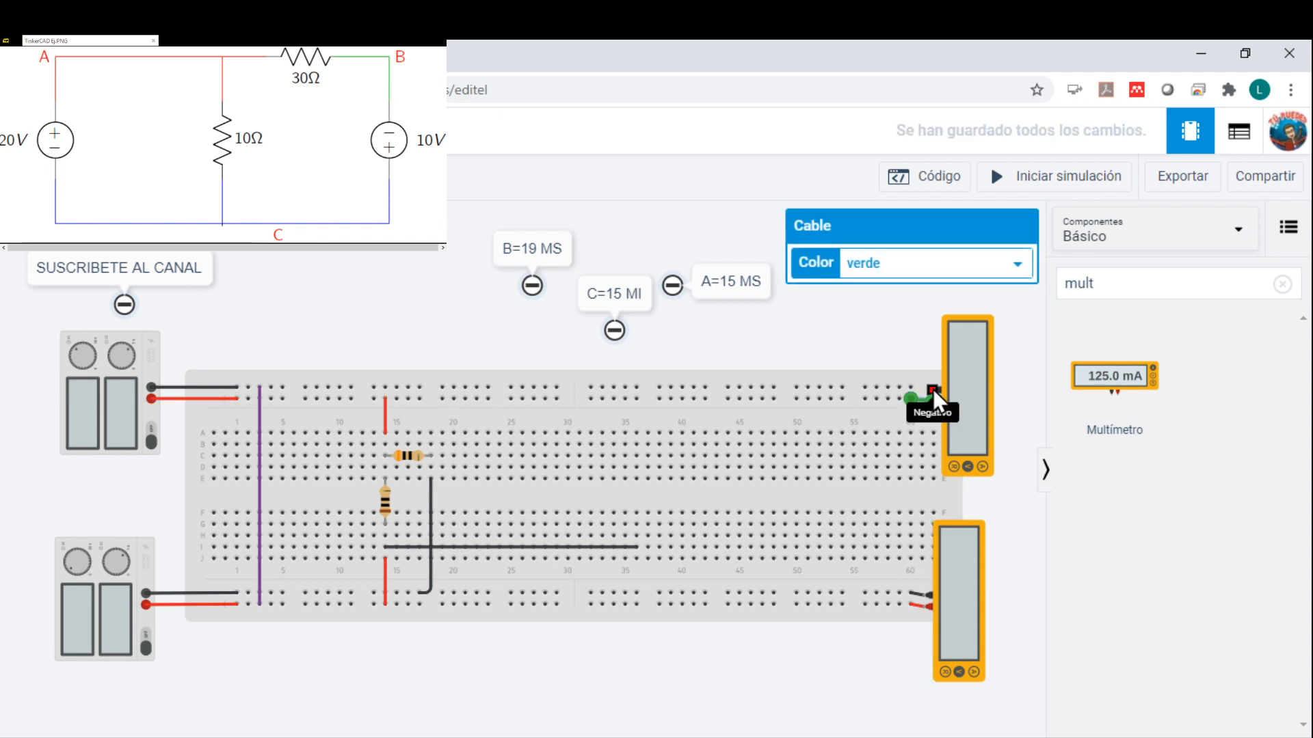
click(937, 391)
click(914, 389)
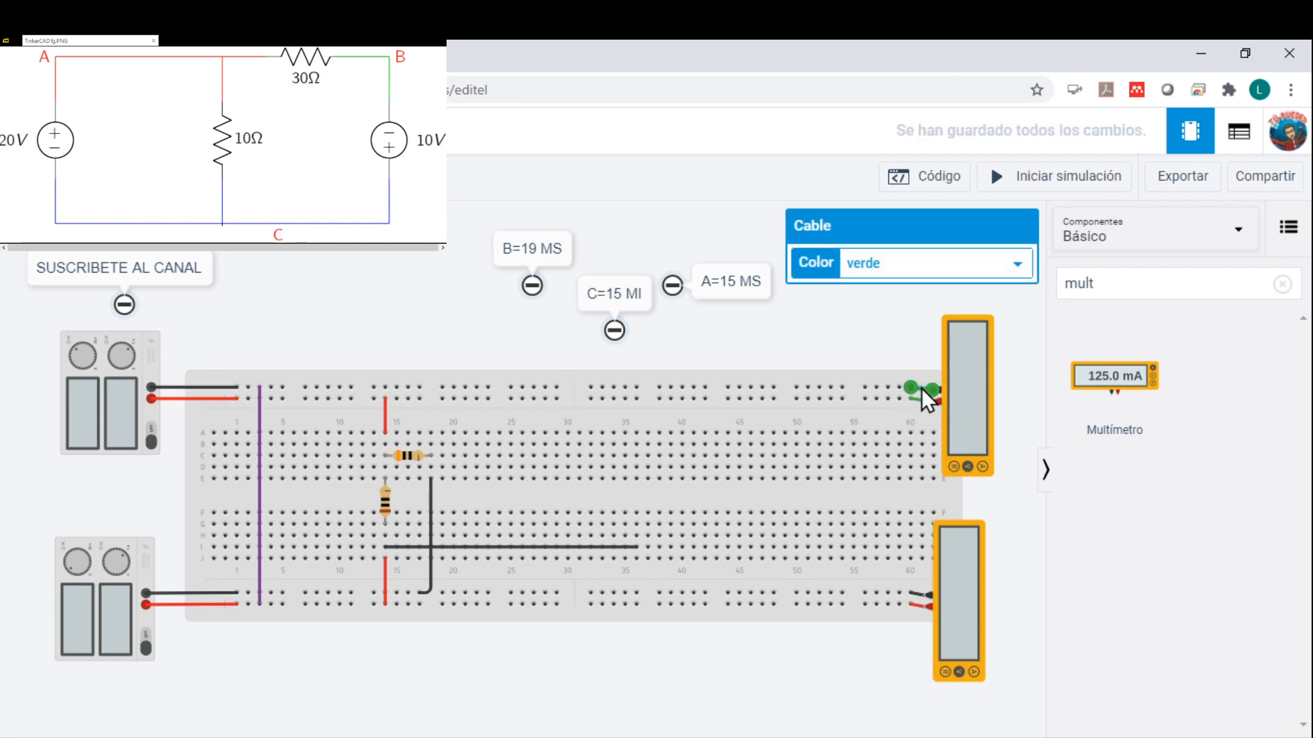
Step: Colour the upper multimeter's negative wire black (negro) and its positive wire red (rojo)
click(879, 276)
click(879, 285)
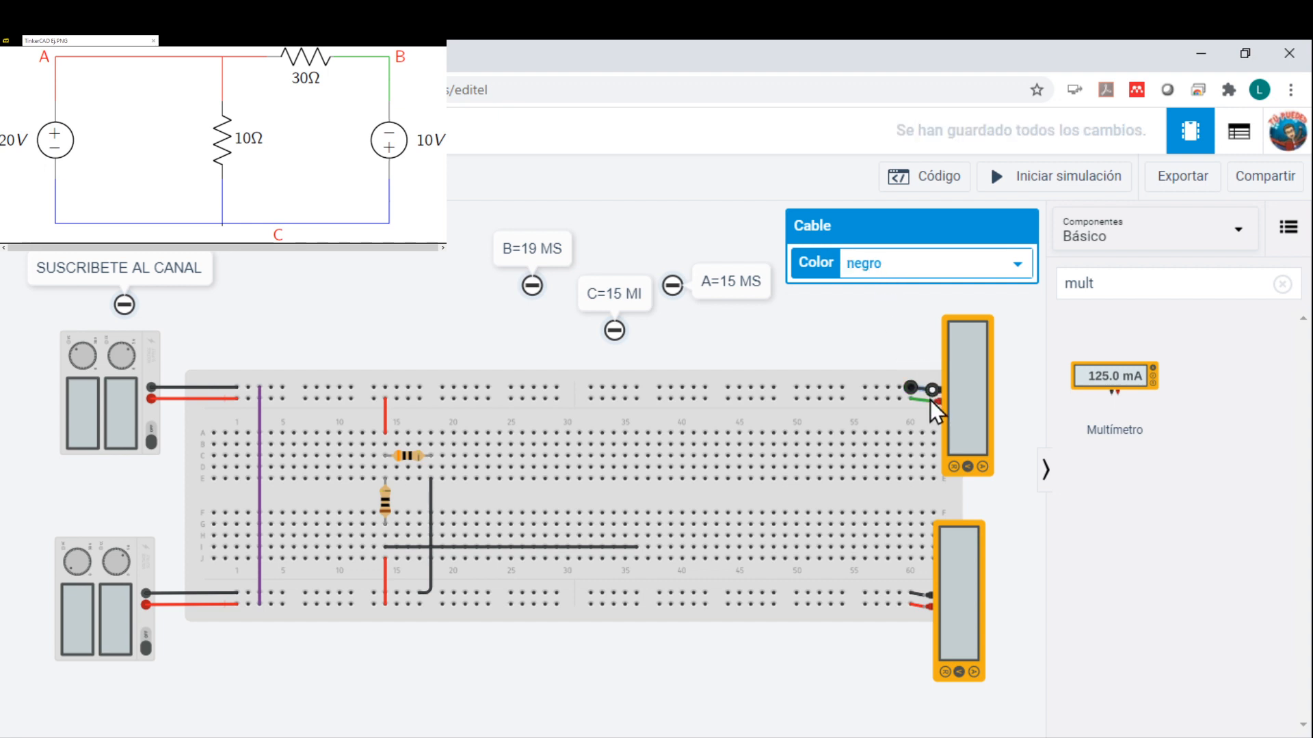
click(915, 402)
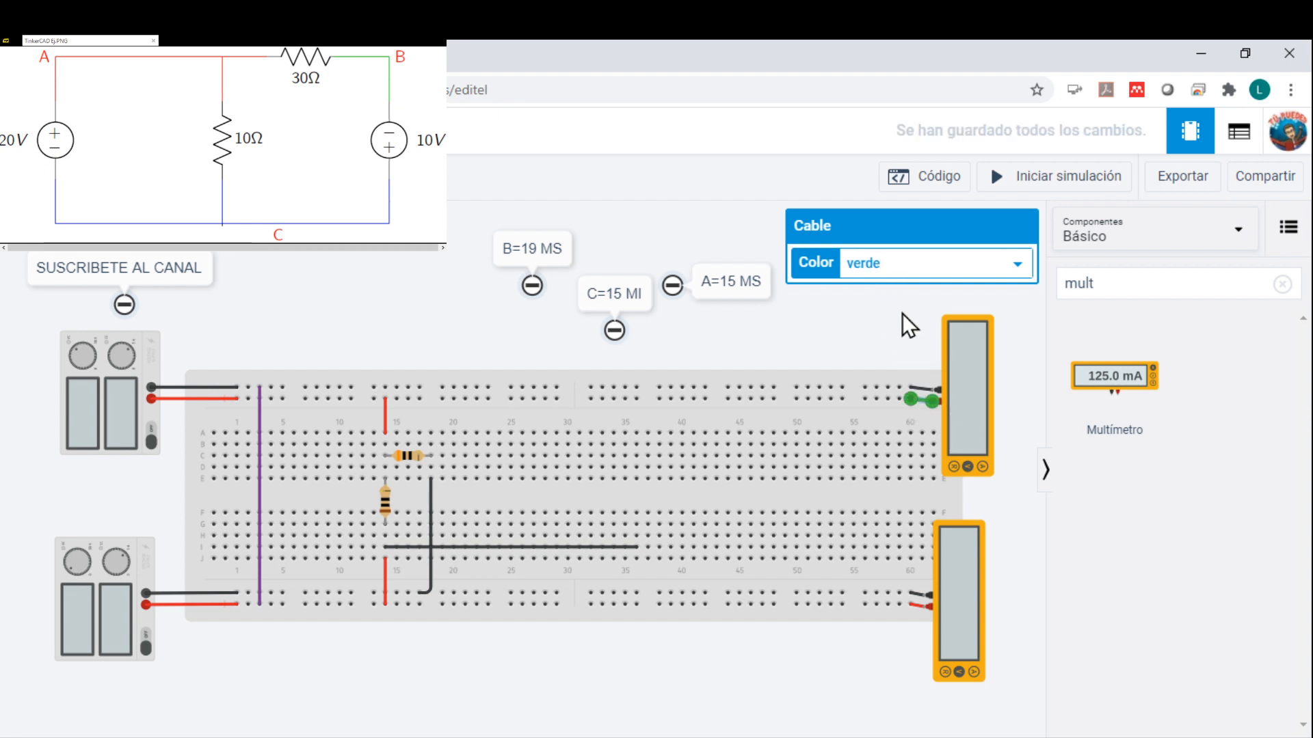
click(889, 263)
click(882, 300)
click(452, 313)
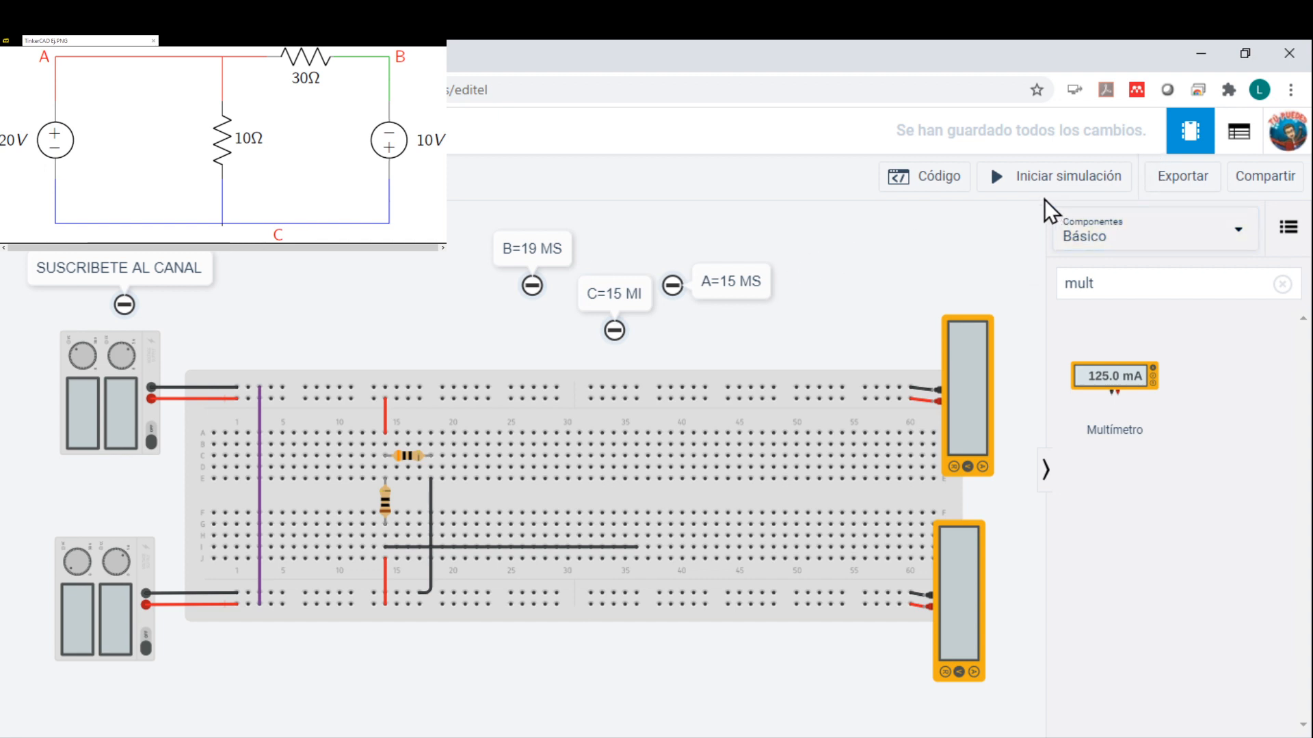
Step: Run the simulation to read the voltages of both power supplies on the two multimeters and compare them with the reference schematic
click(1038, 182)
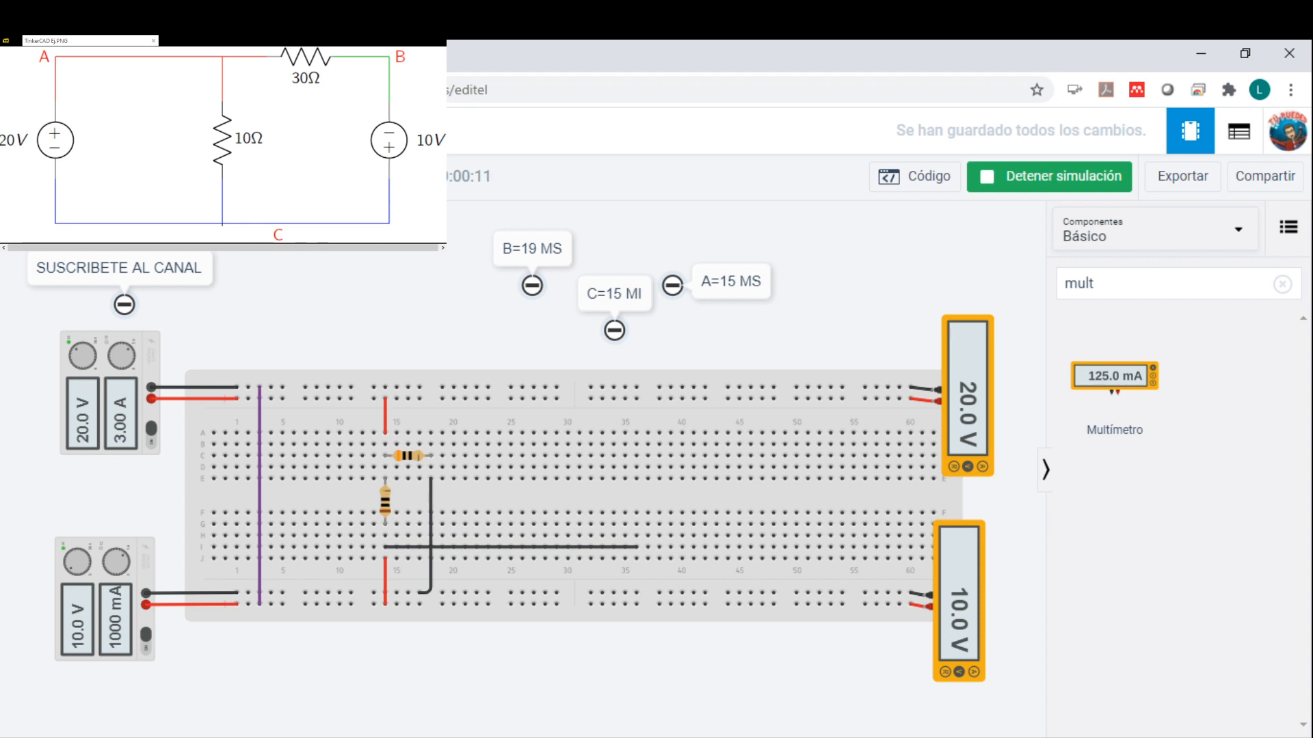
click(158, 136)
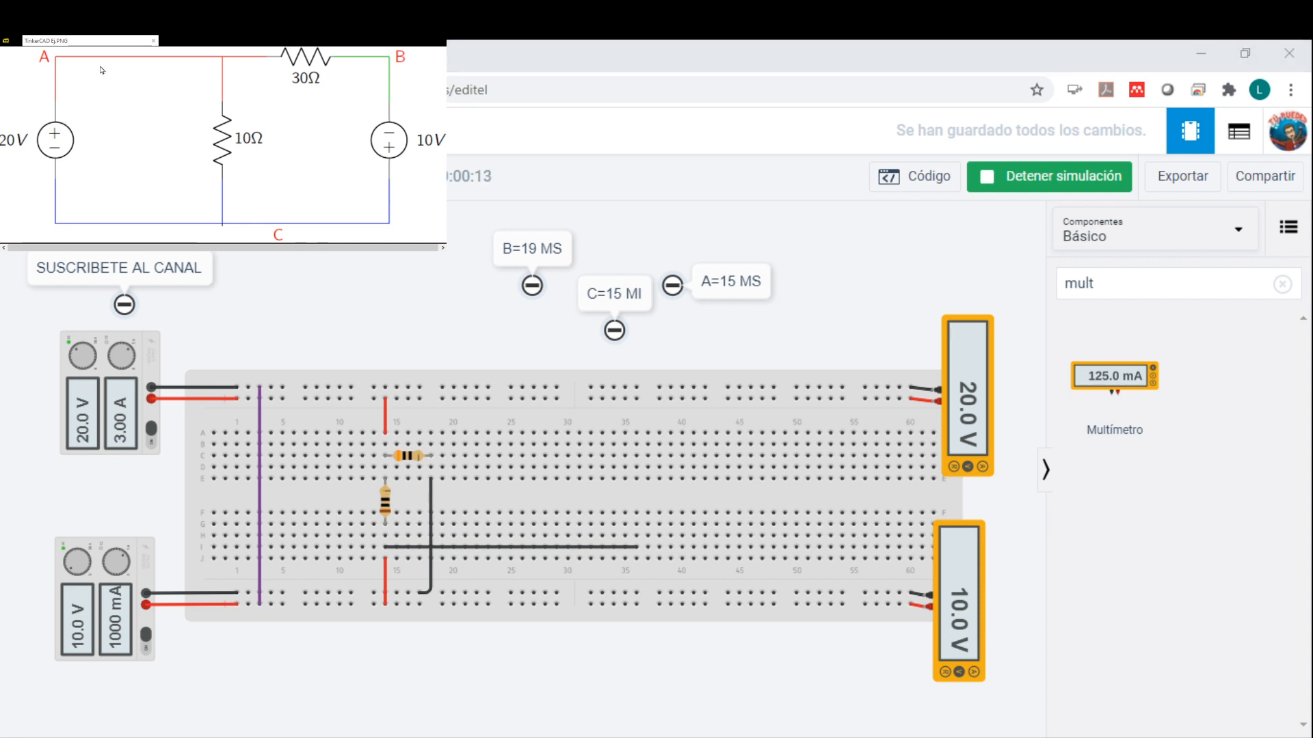